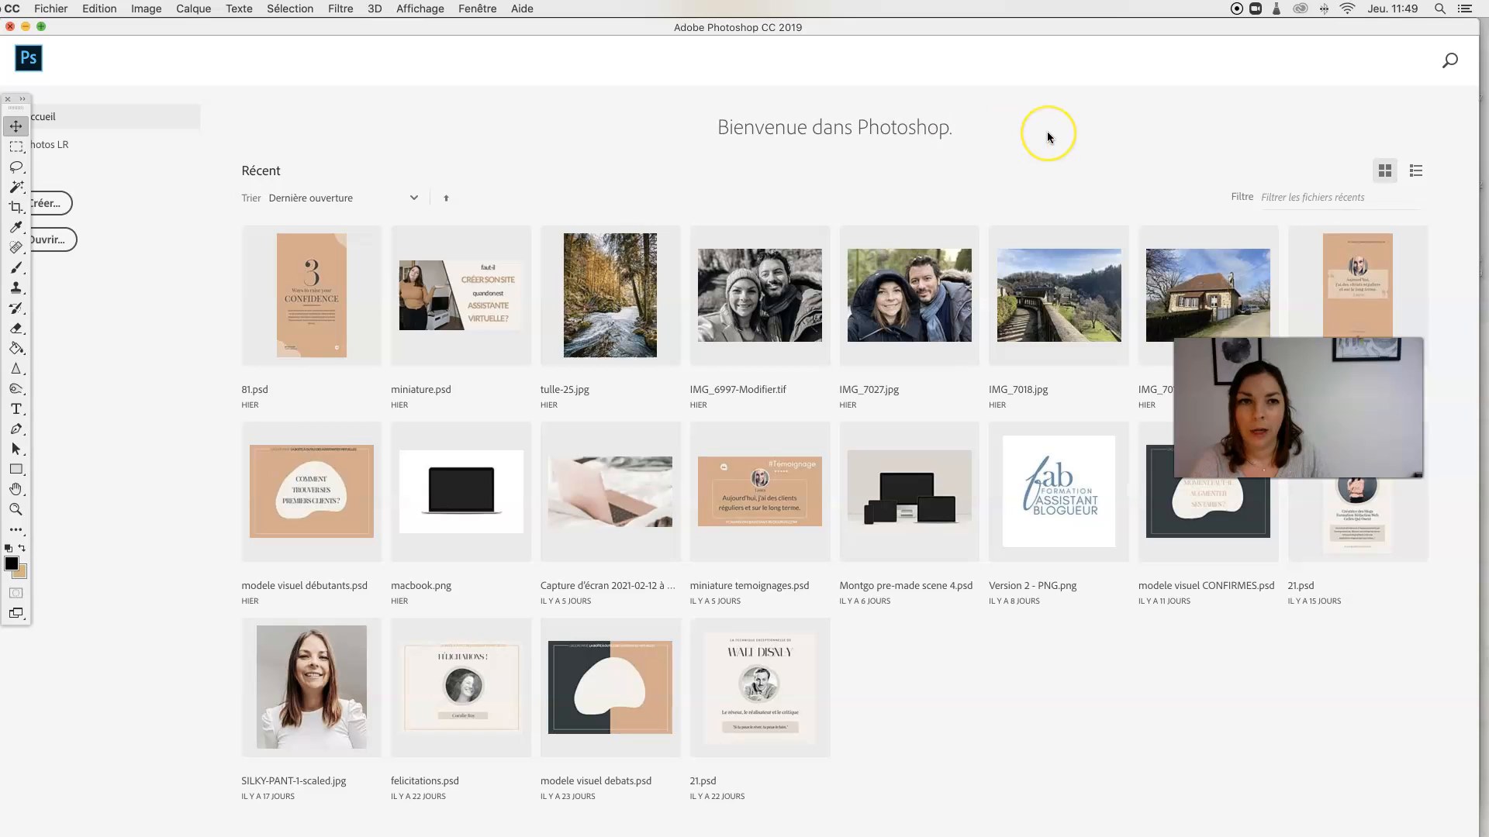
Step: Start a new document and enlarge and reposition its settings dialog to show all options
left_click(56, 204)
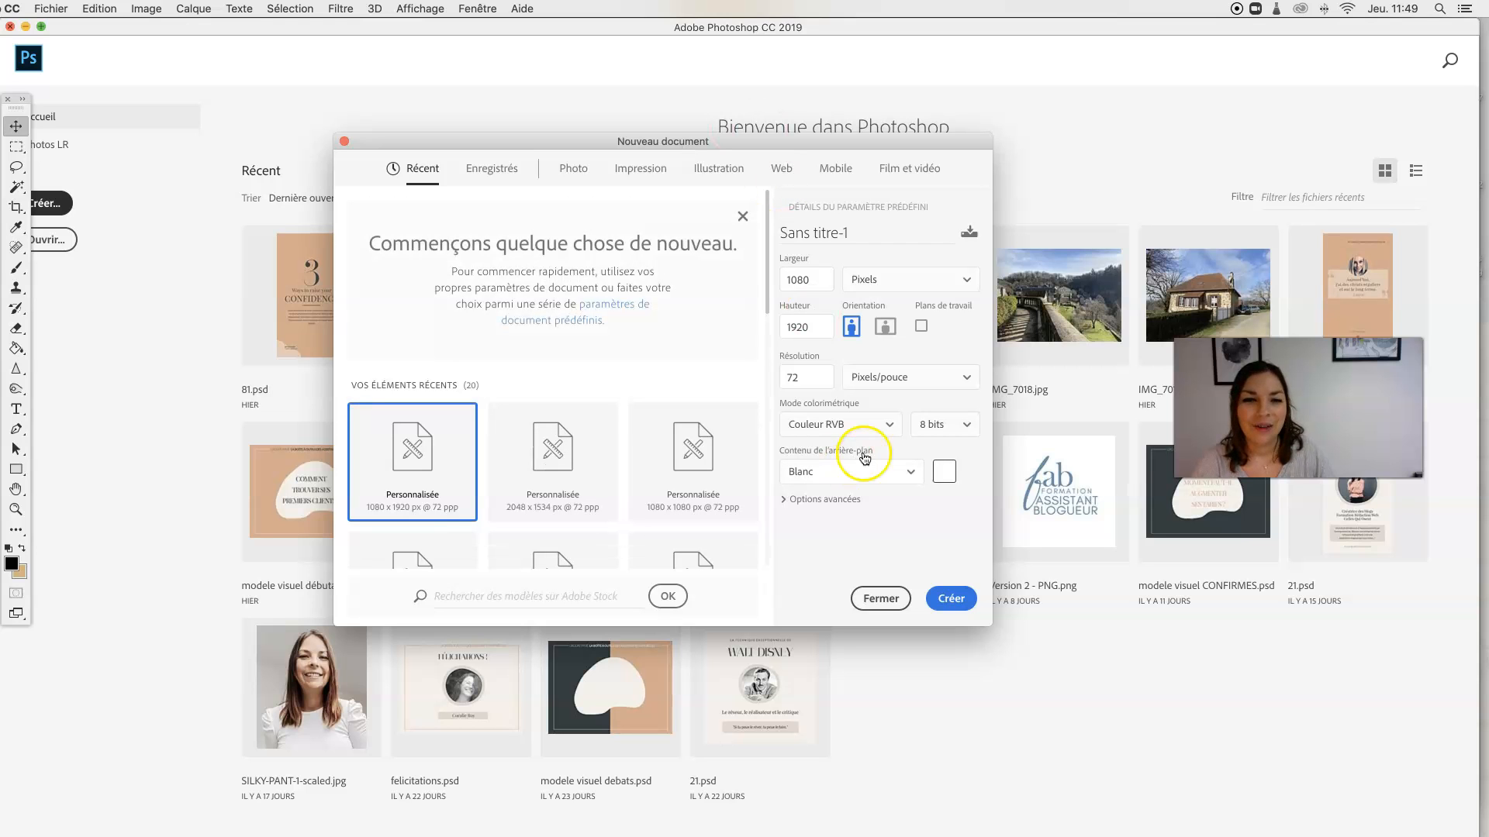
left_click_drag(988, 625, 1249, 754)
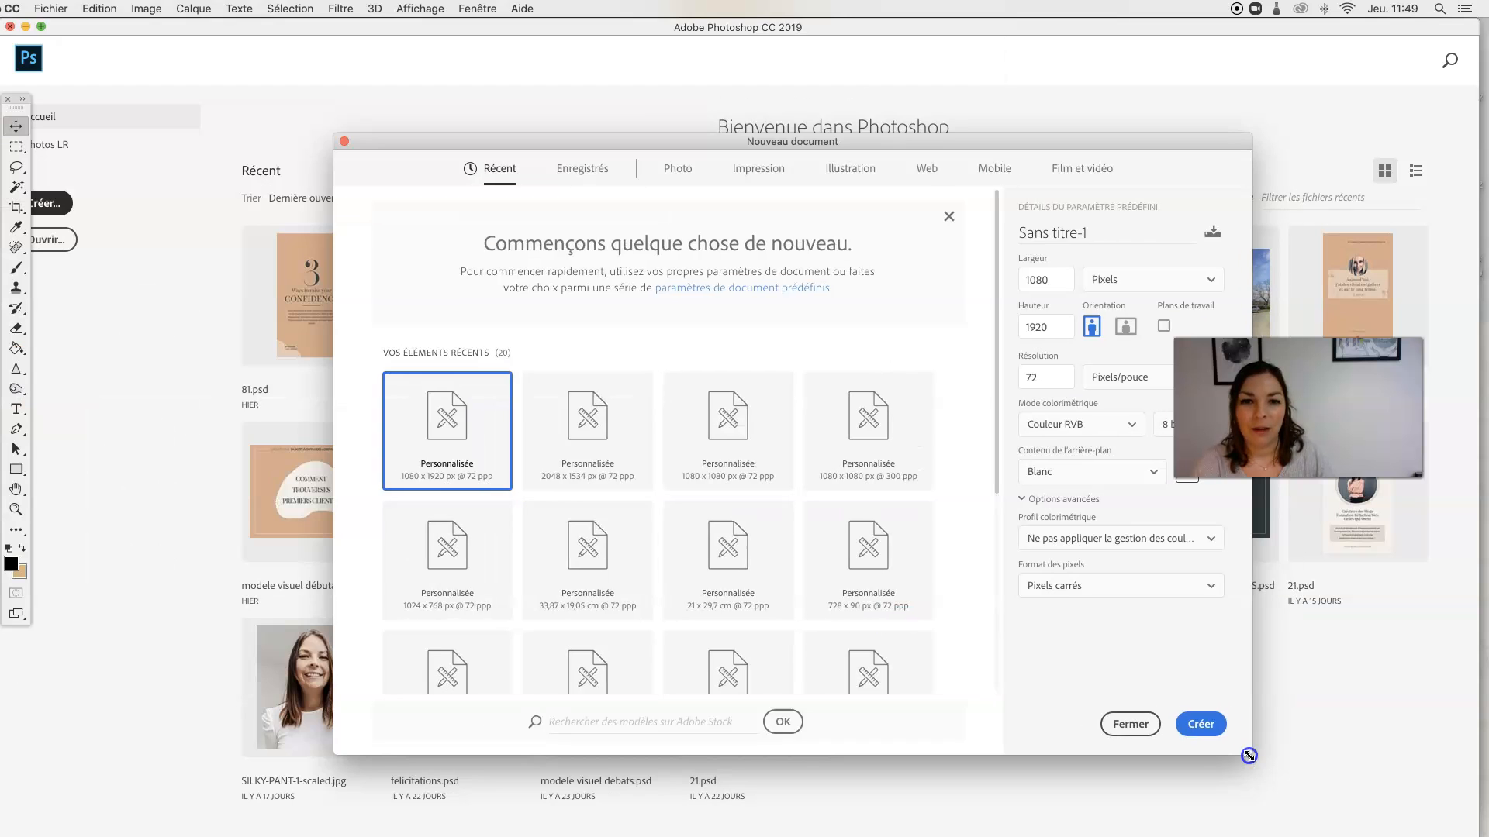
left_click_drag(838, 145, 702, 67)
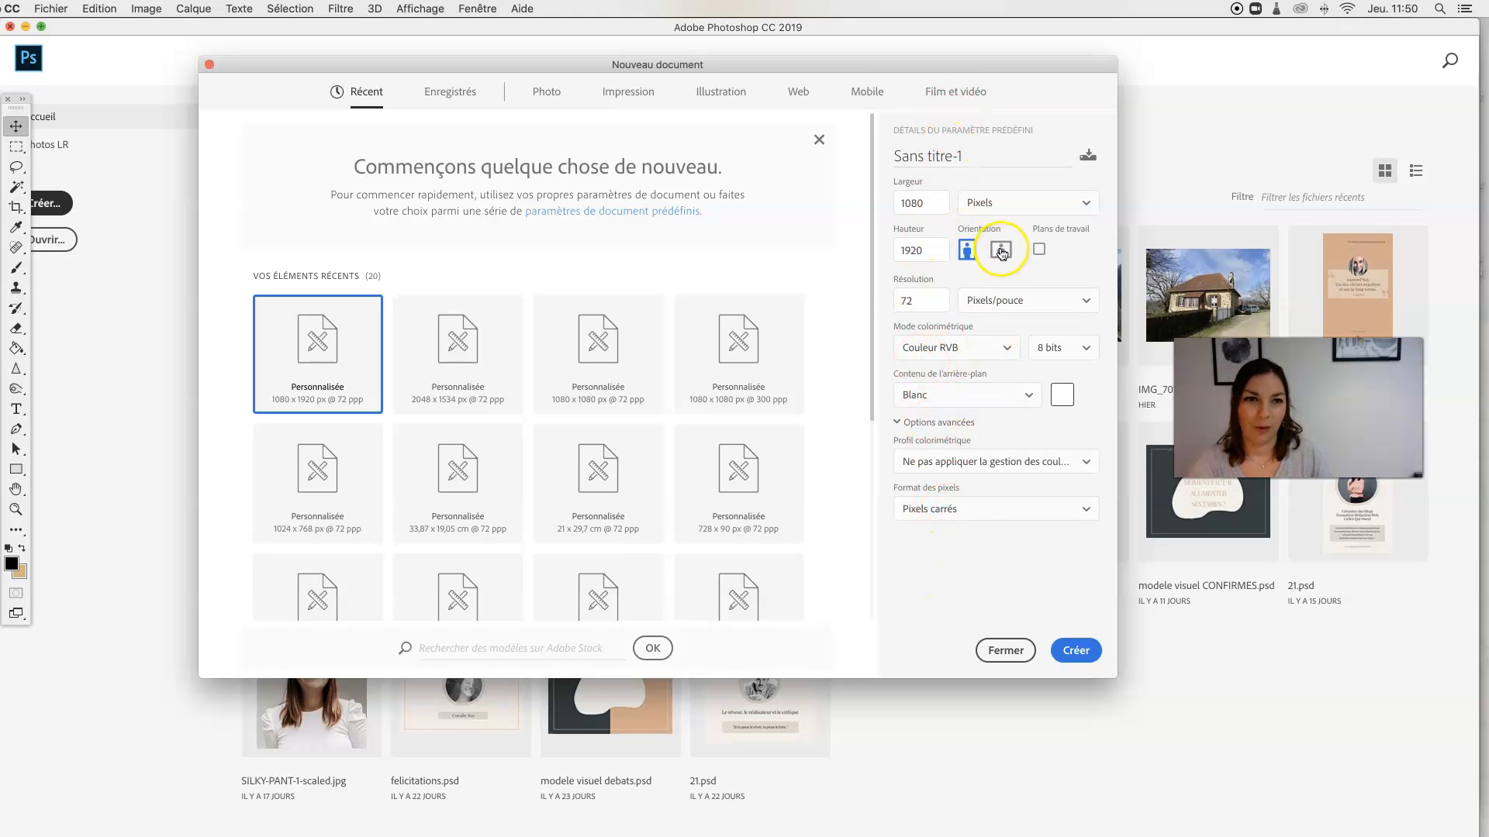
Step: Name the new document "Post Instagram Fevrier"
left_click(944, 154)
left_click_drag(978, 156, 787, 140)
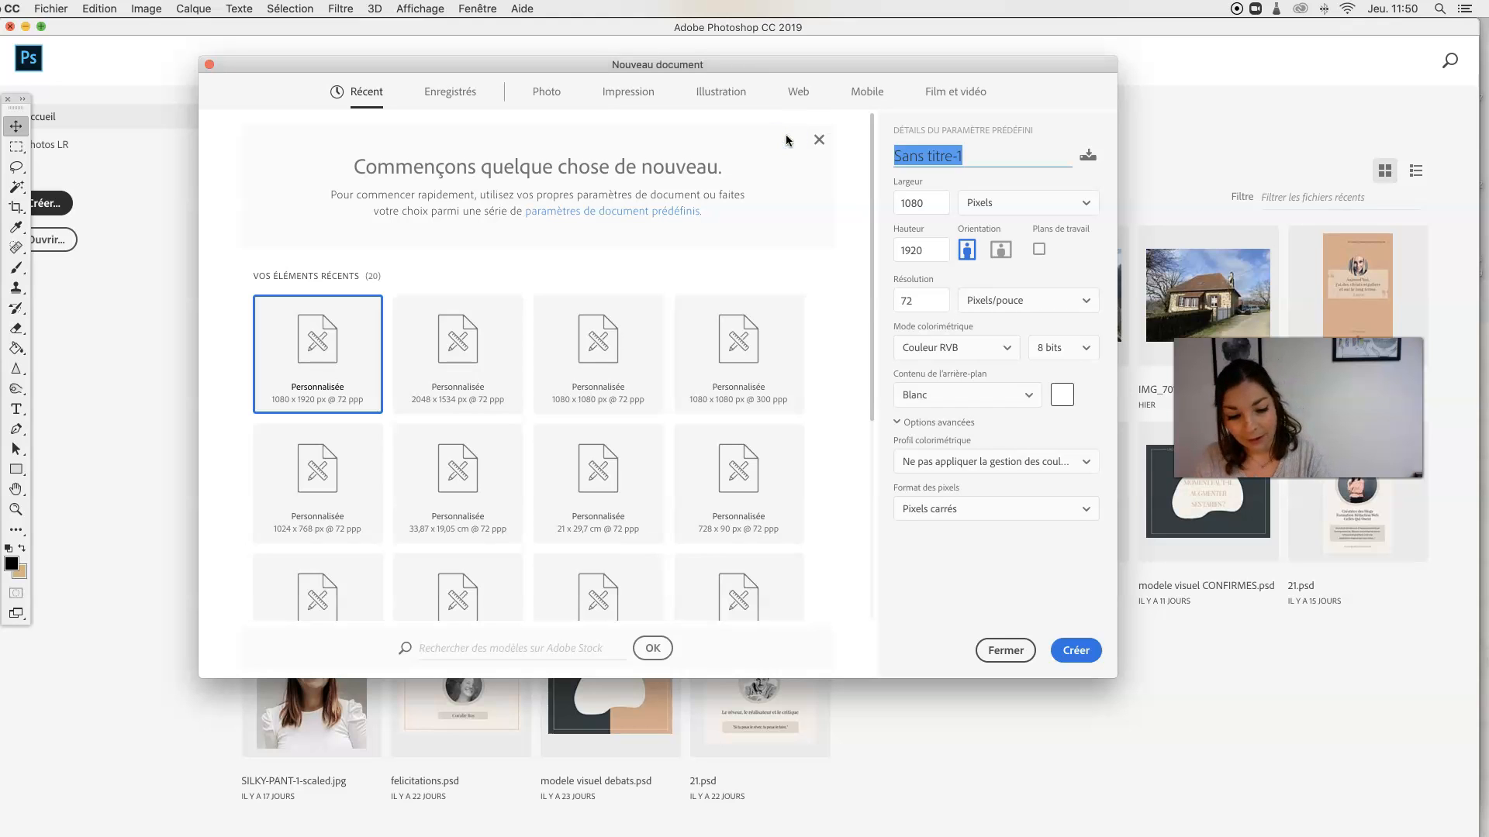
type("Post In")
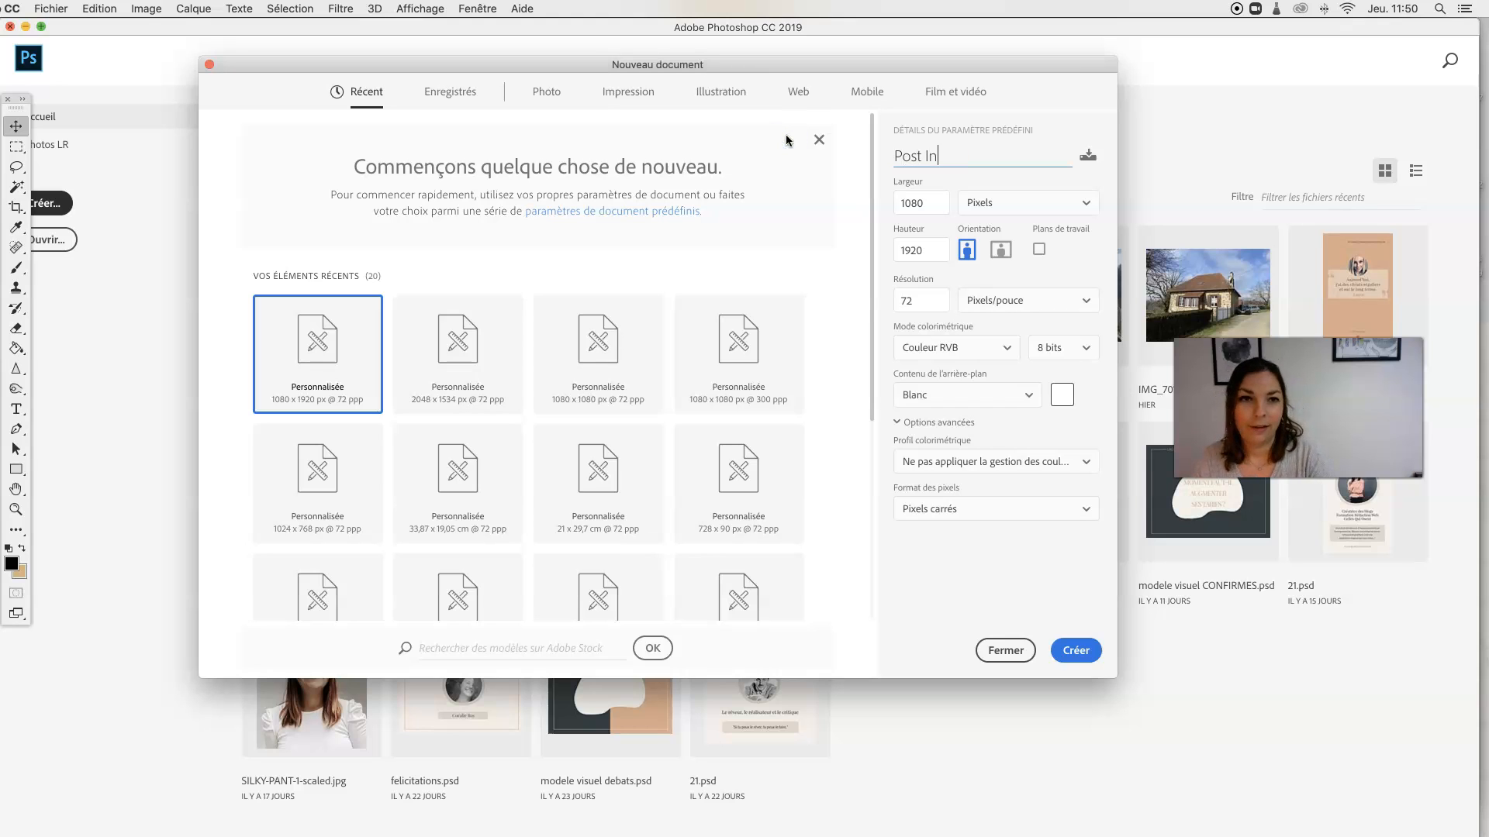
type("stagram ")
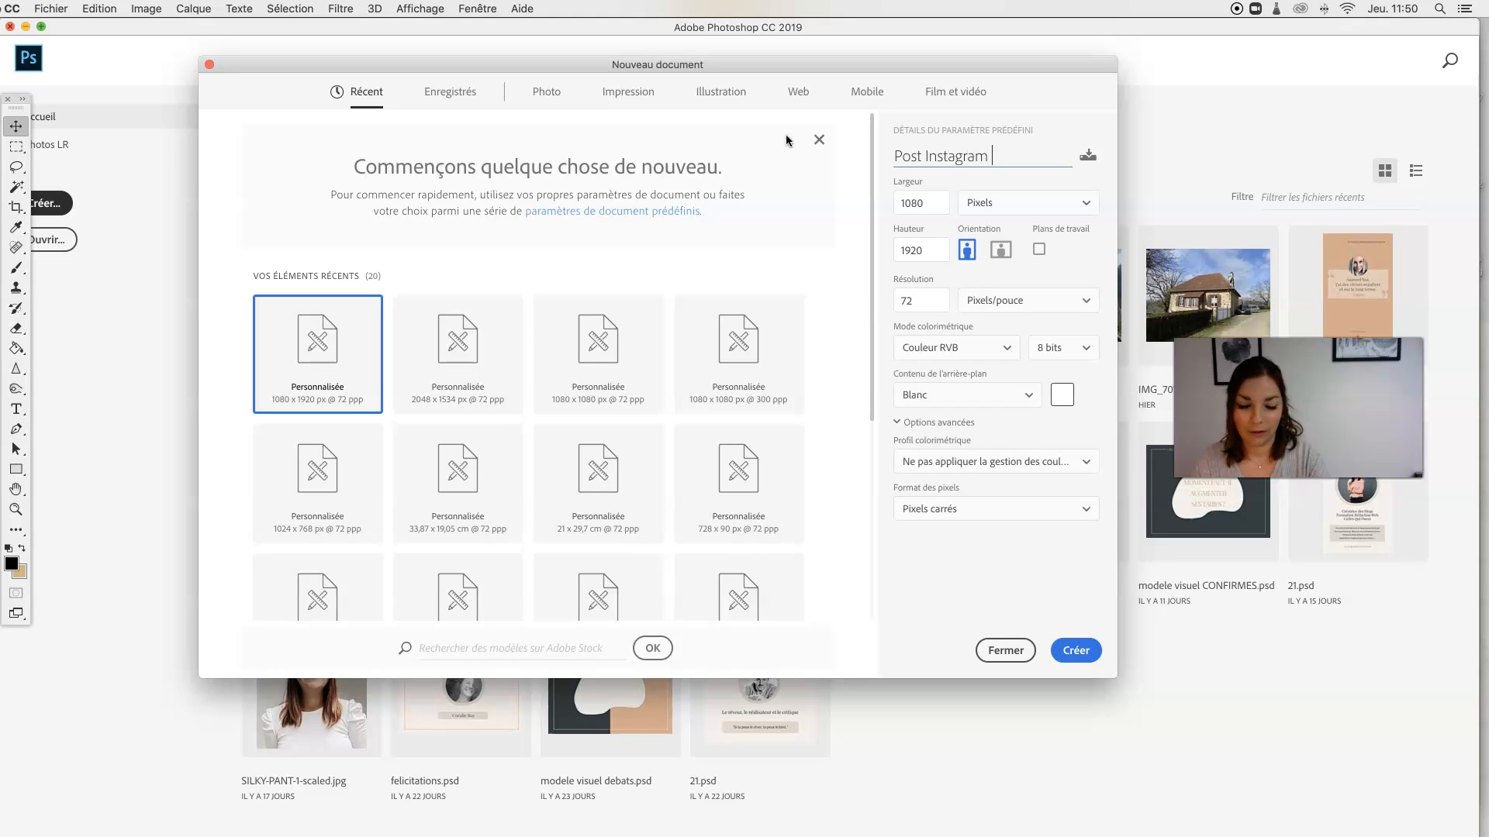
type("Fevrier")
key("Tab")
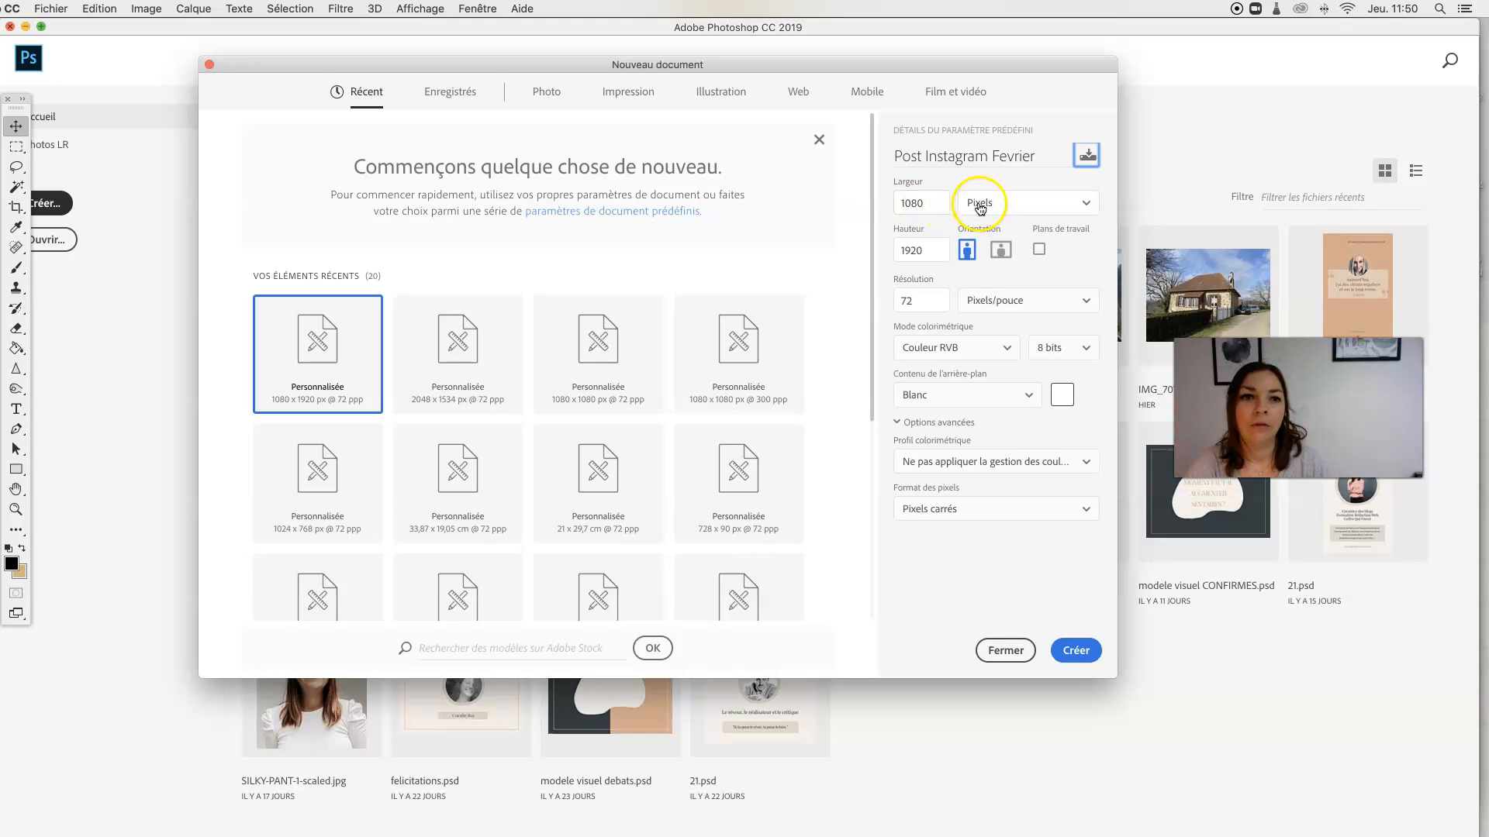
Step: Keep the document's width unit as Pixels and set its resolution to 72 pixels per inch
left_click(1071, 204)
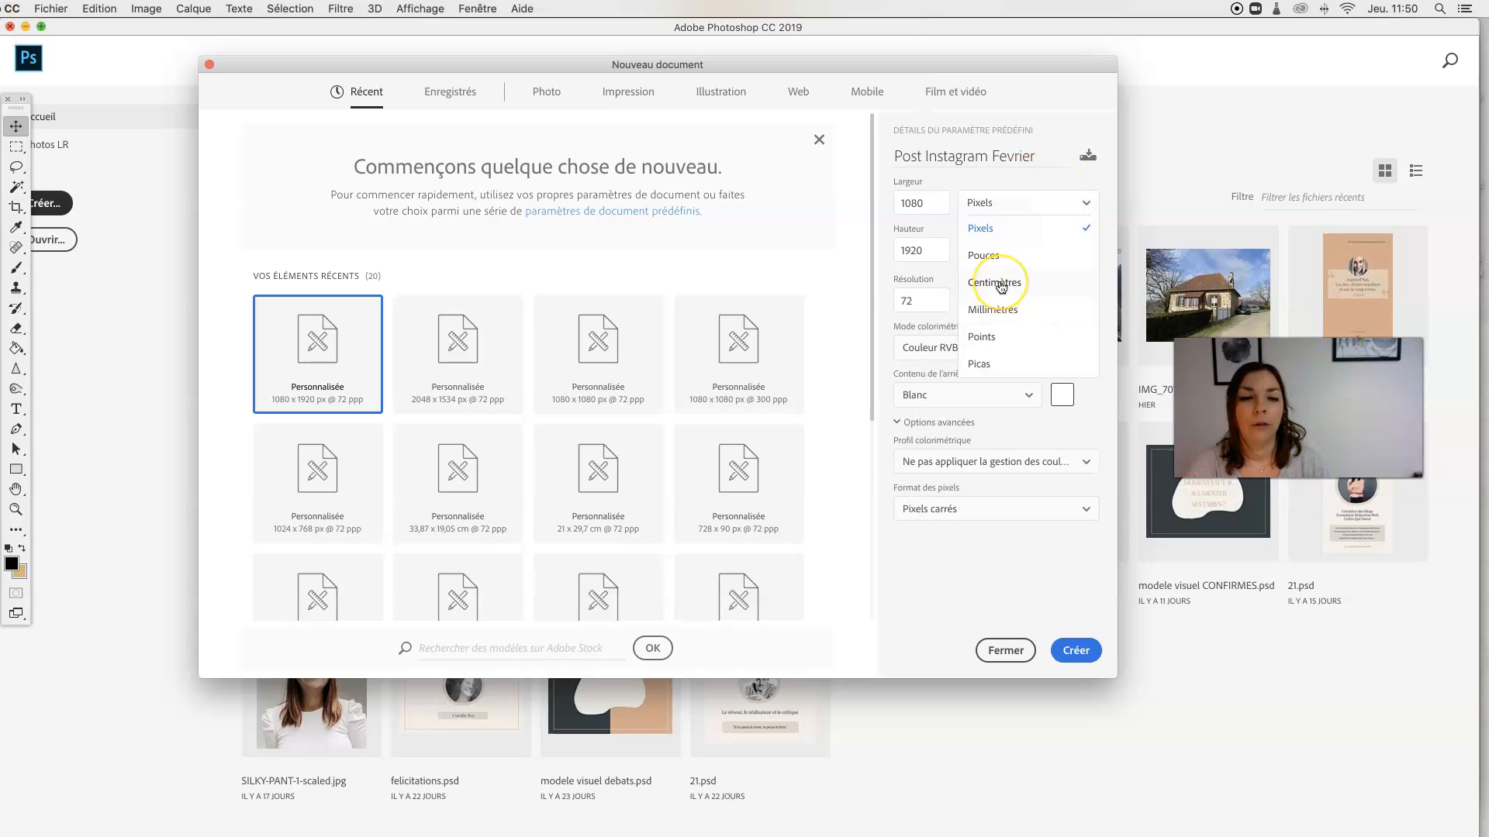
left_click(1015, 204)
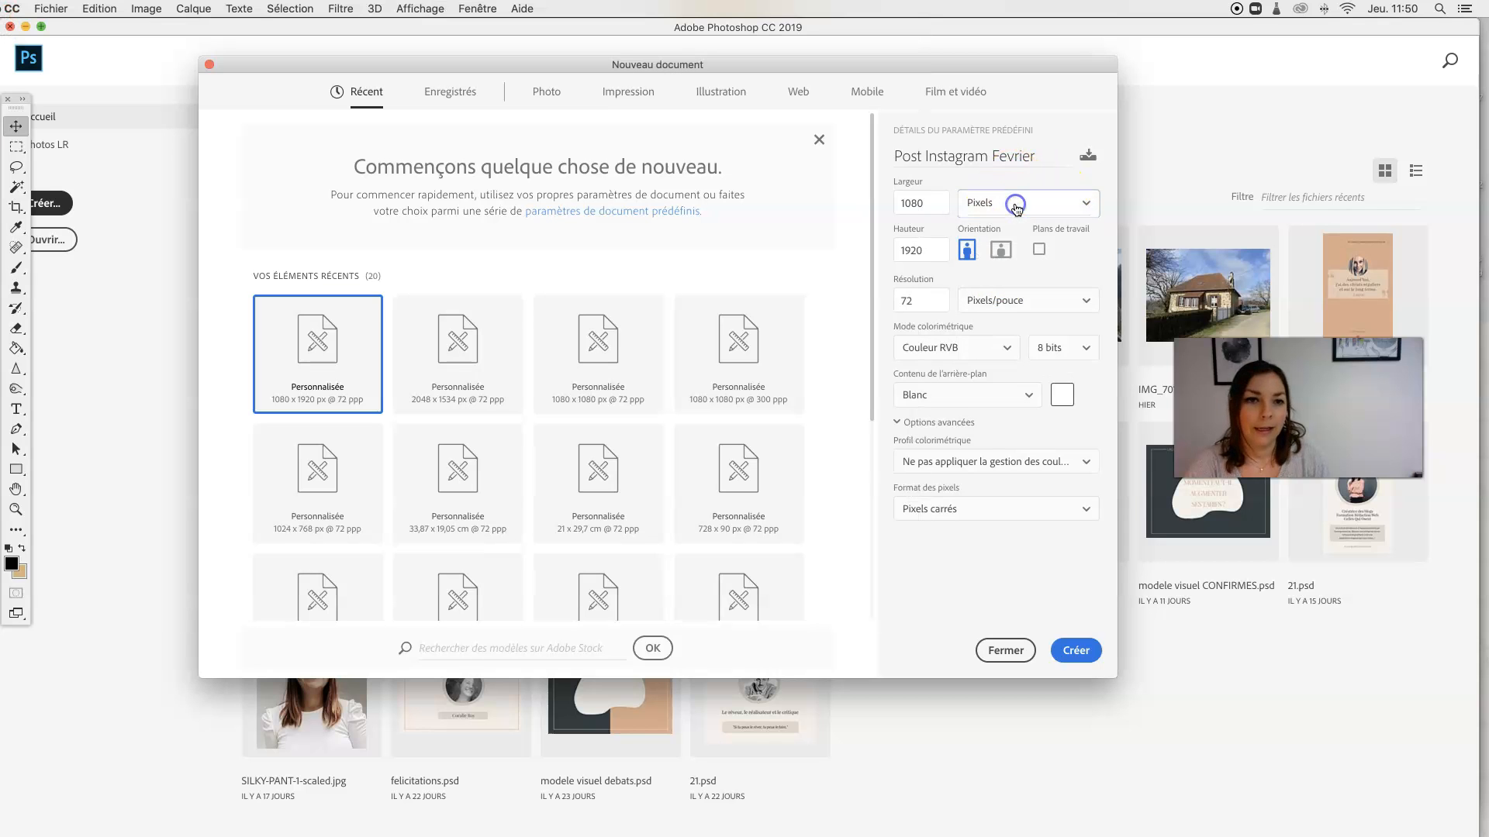
left_click(917, 301)
double_click(936, 300)
left_click(1064, 302)
left_click(925, 298)
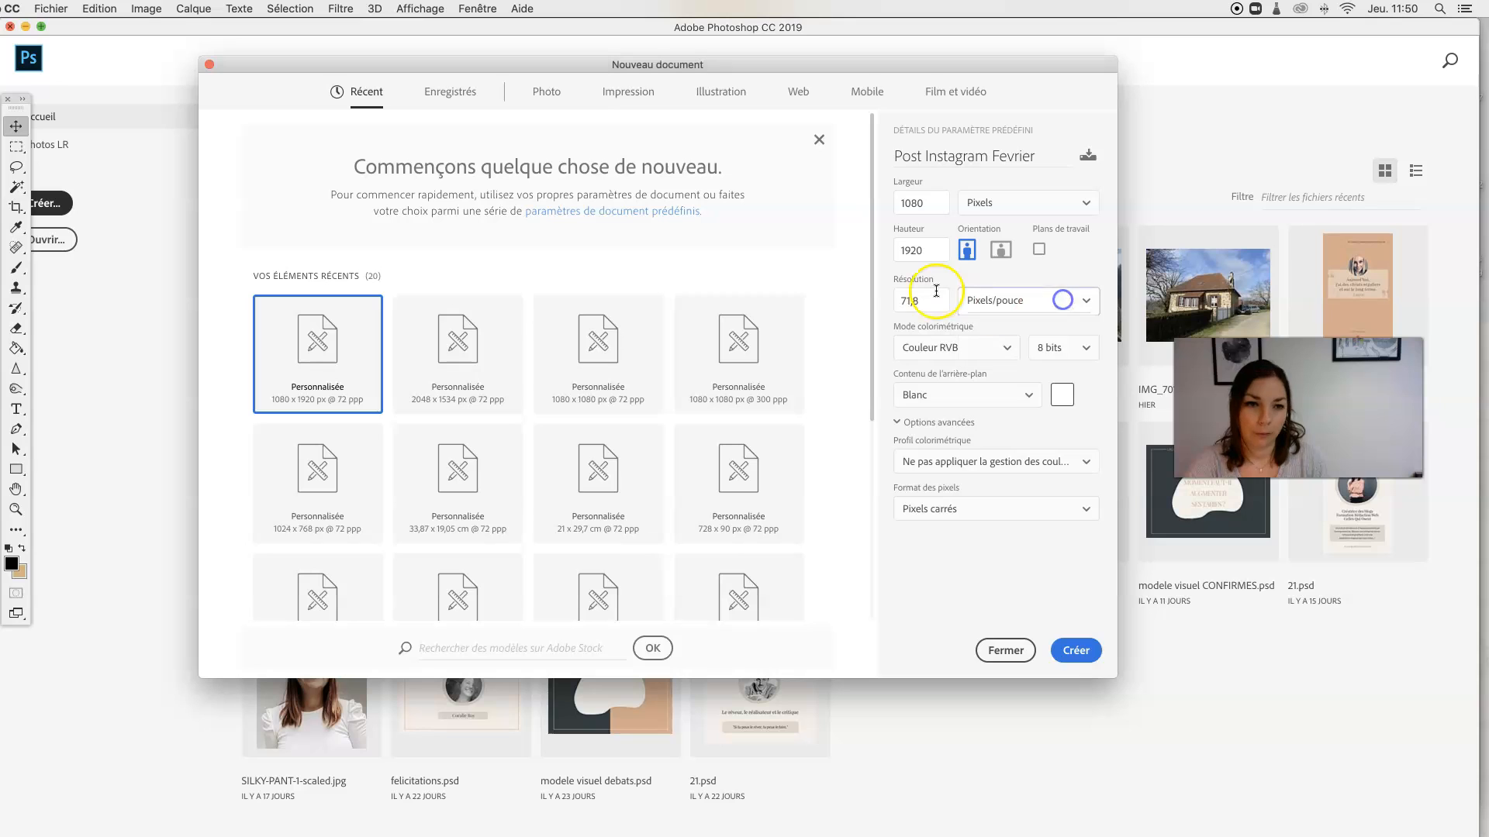
scroll(925, 297, "up", 6)
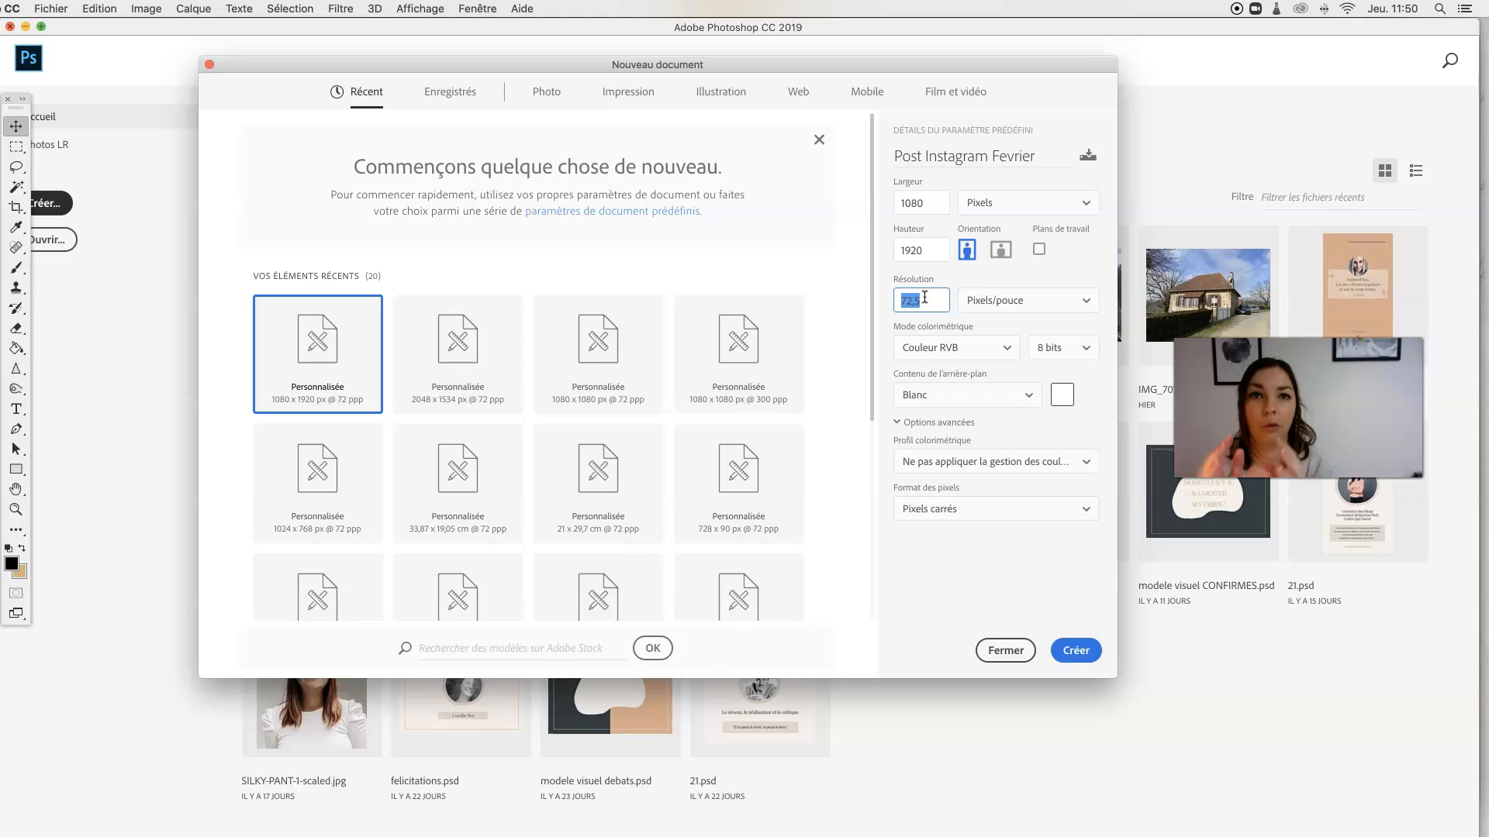
type("72")
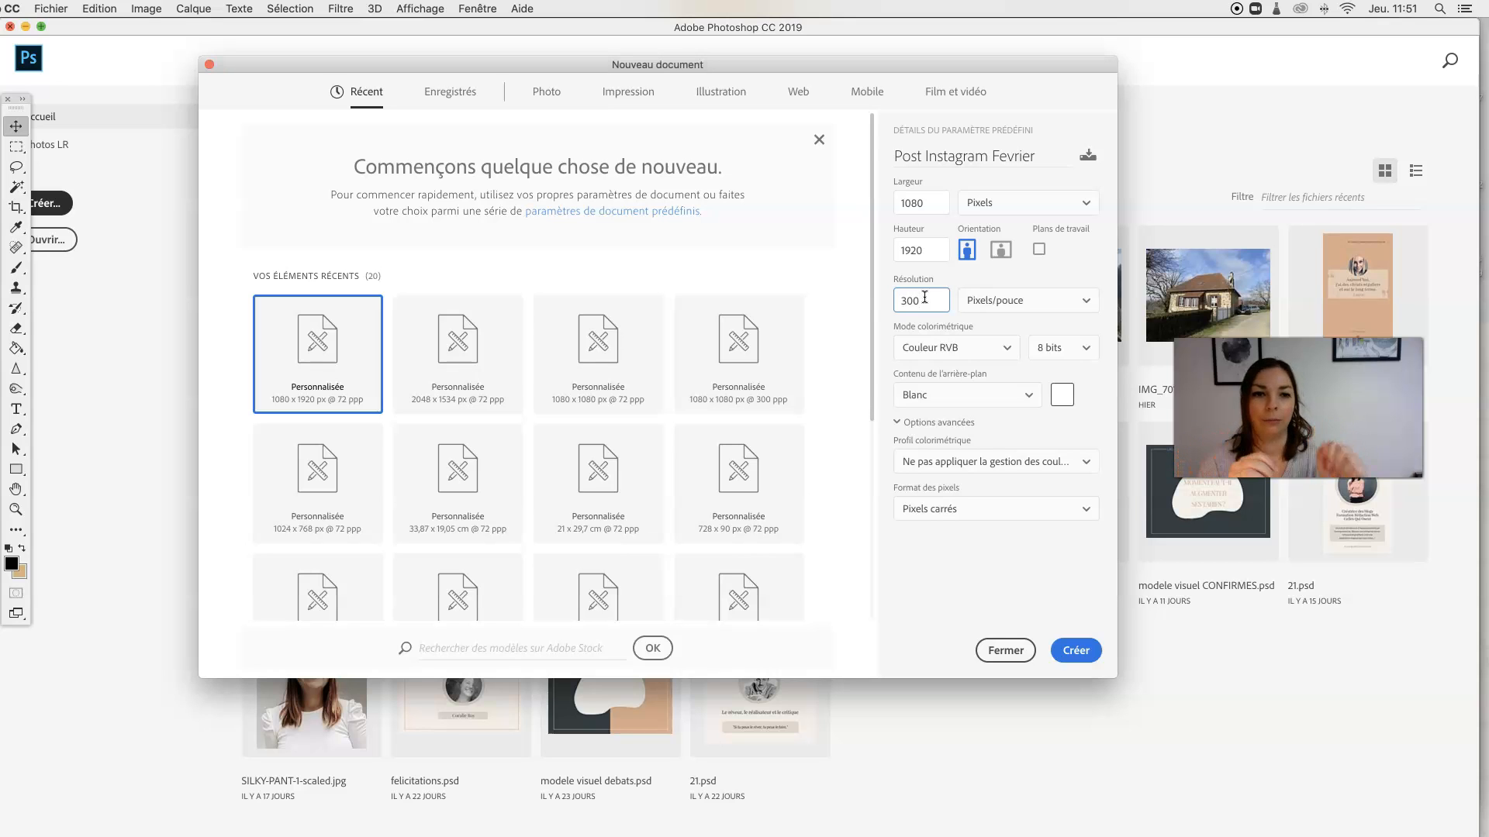
left_click_drag(924, 297, 891, 299)
type("72")
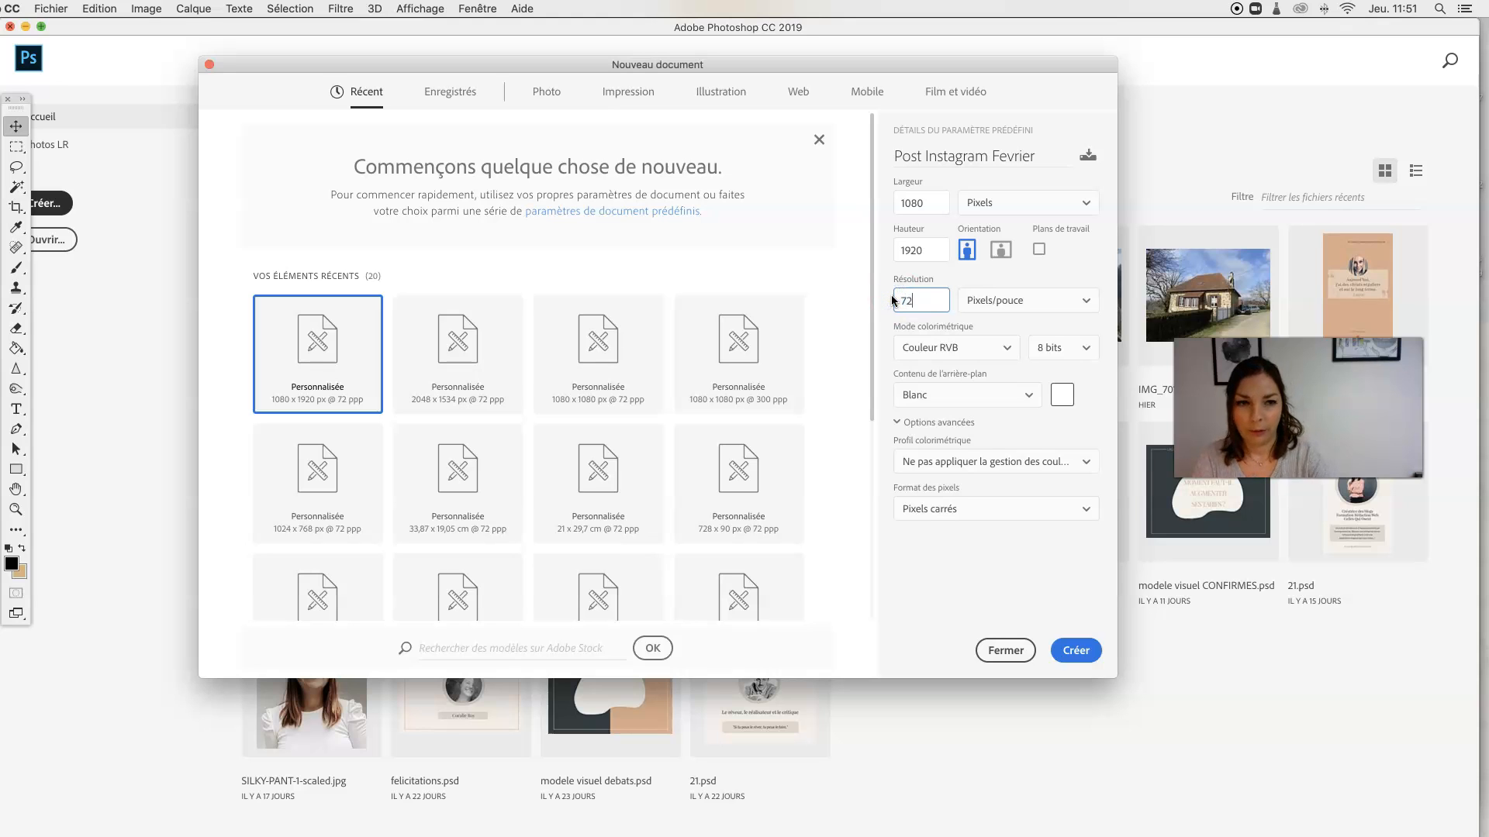
key("Tab")
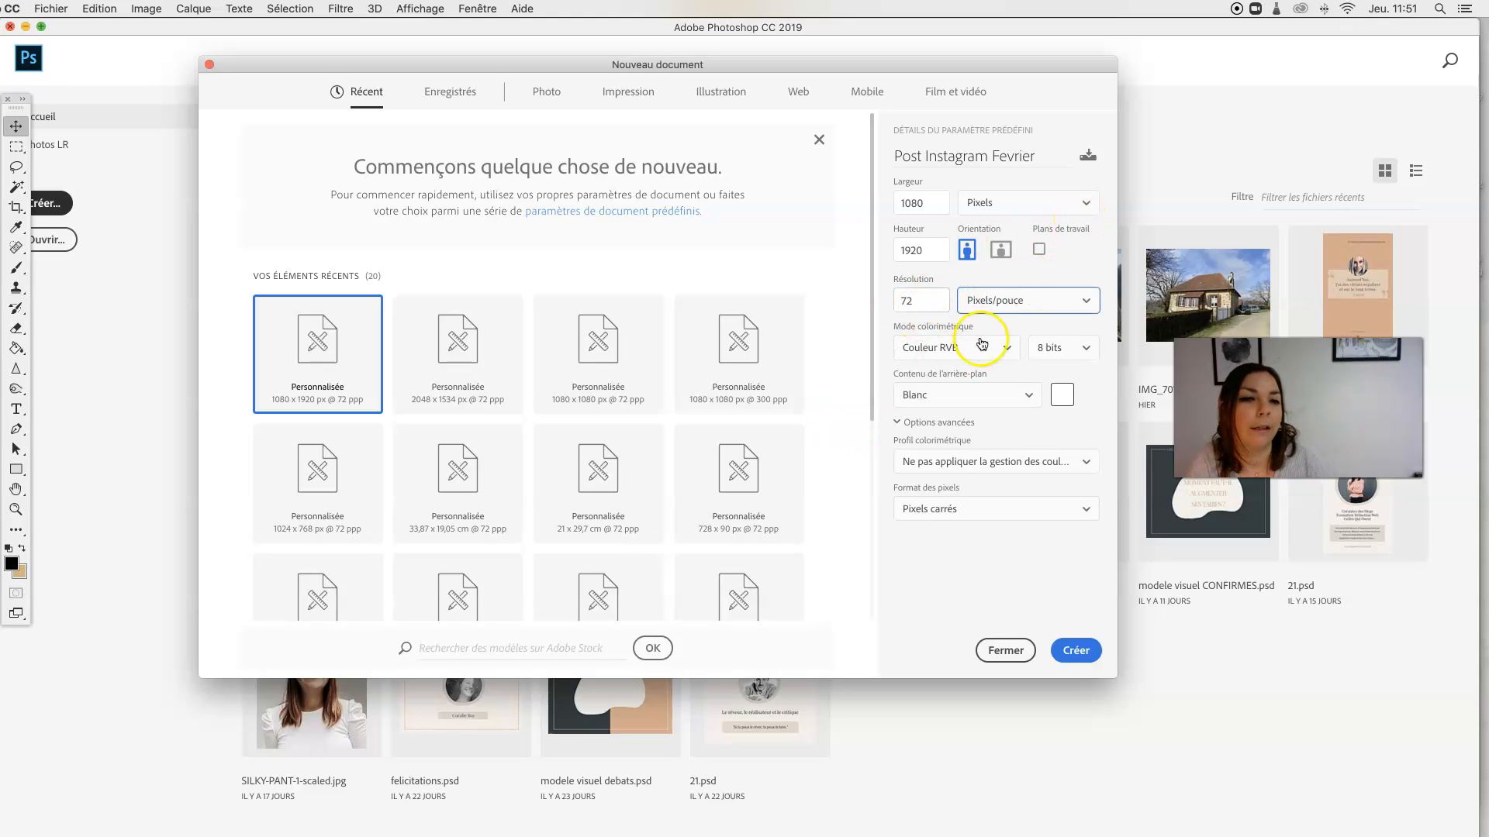
Step: Choose Couleur RVB as the colour mode and set the document height to 1080 pixels
left_click(1004, 348)
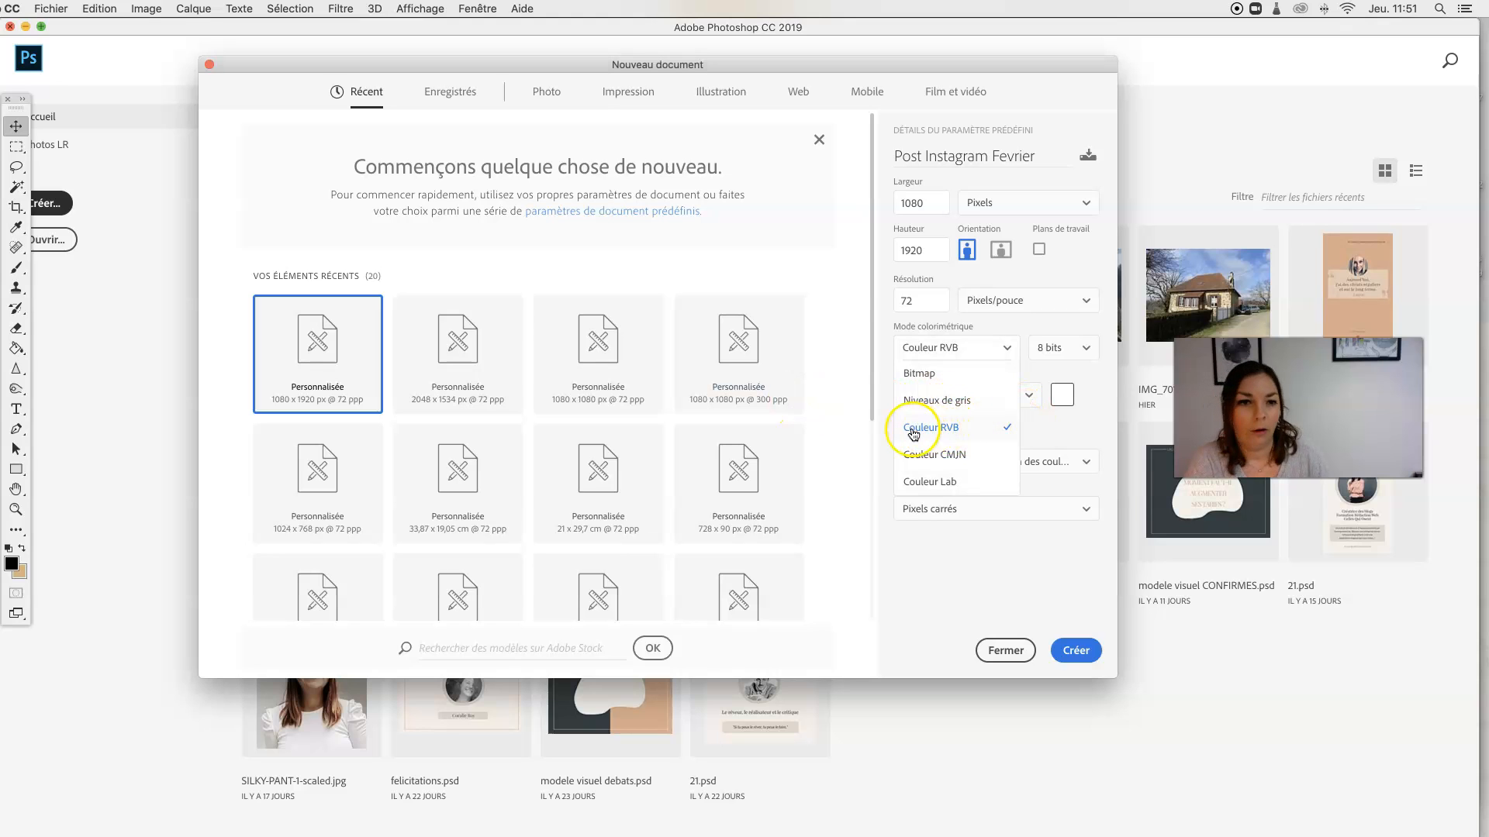
left_click(952, 432)
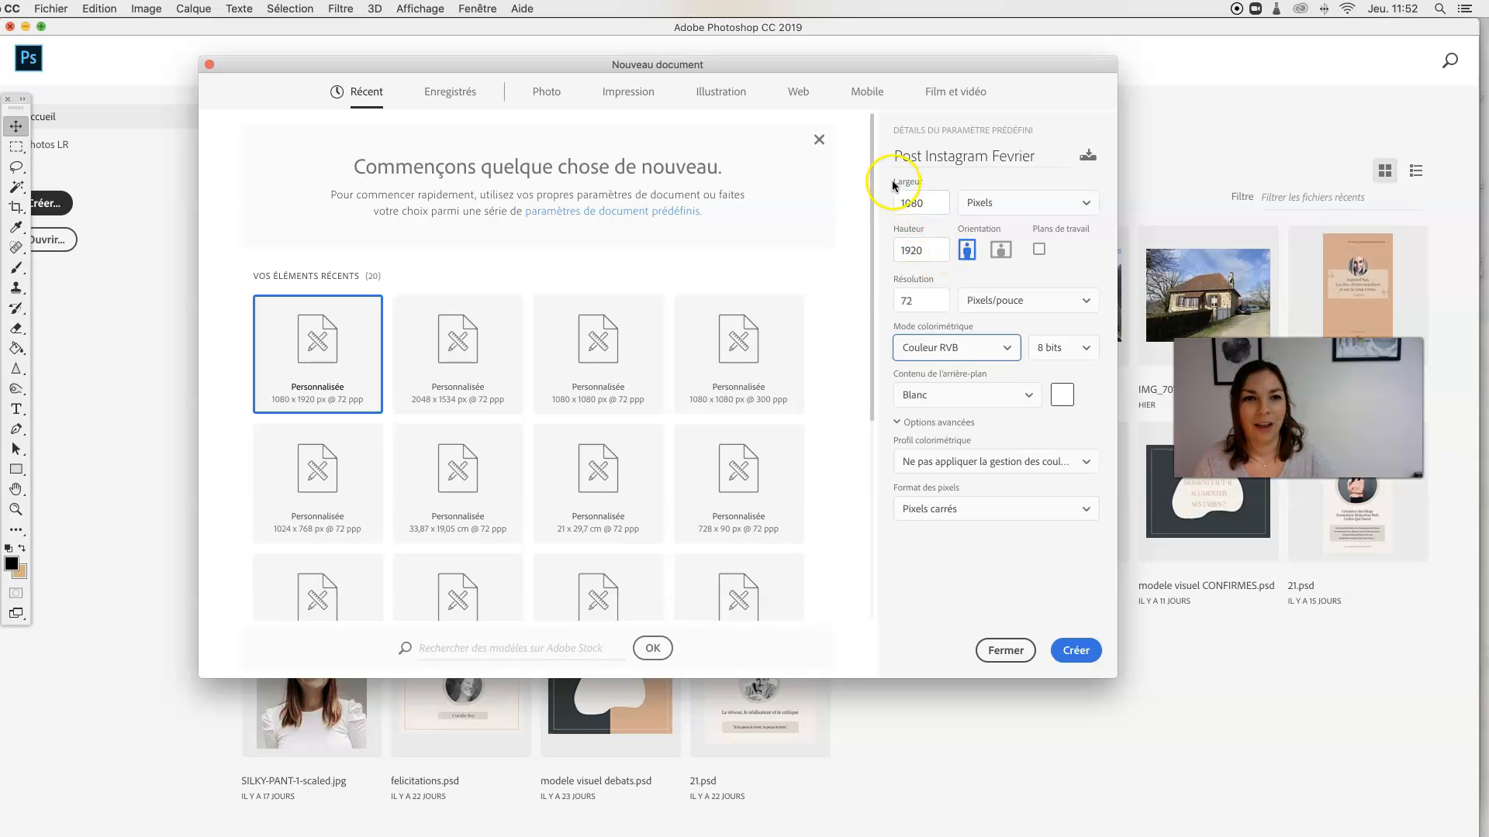
left_click(890, 251)
type("1")
key("Tab")
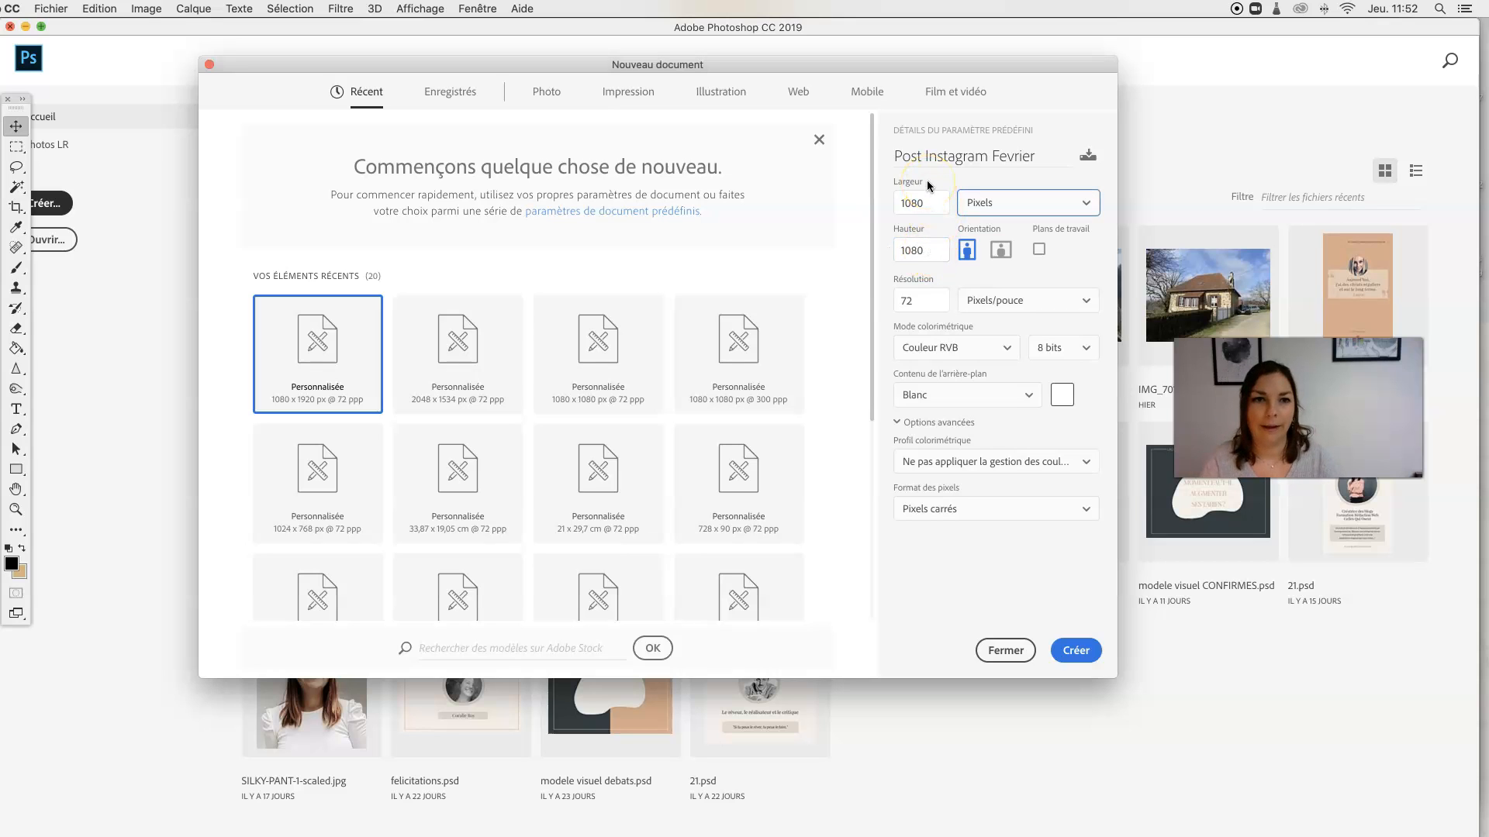
Step: Try document heights of 200 and 2000 pixels, switching the orientation to landscape and back to portrait
double_click(911, 244)
type("20")
key("Tab")
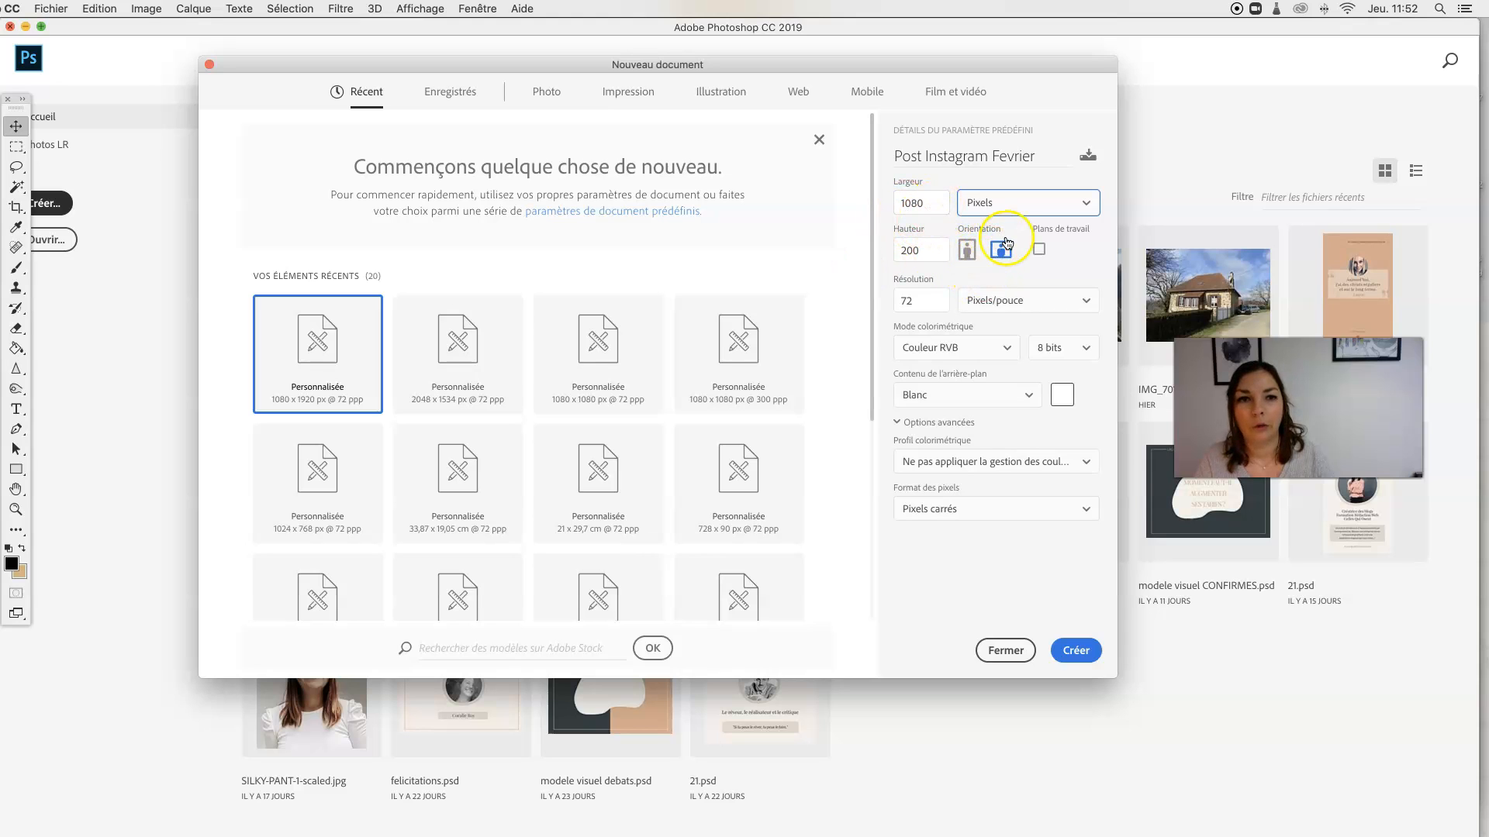
double_click(927, 250)
type("2000")
key("Tab")
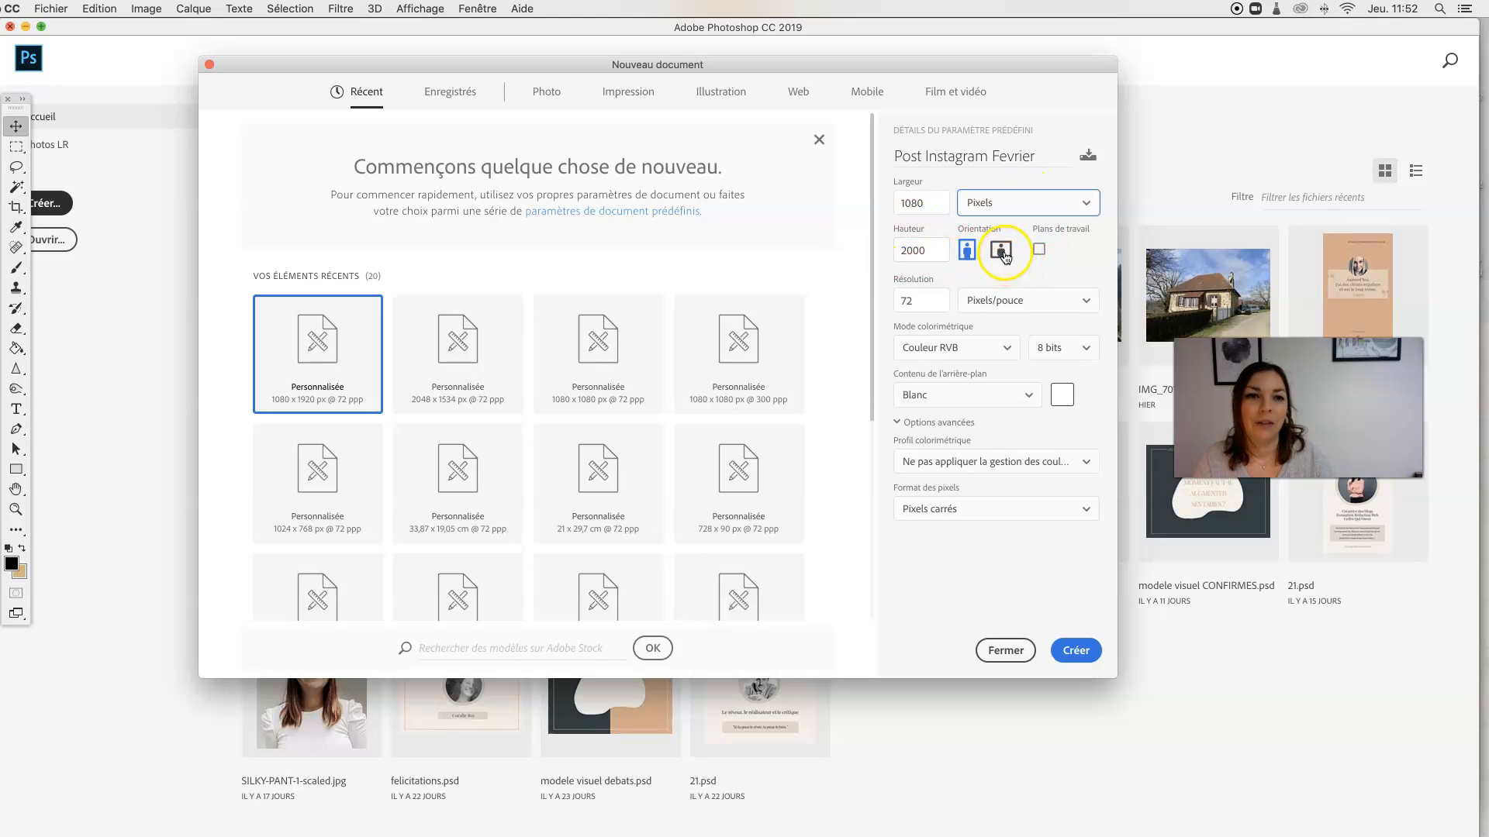
left_click(1001, 250)
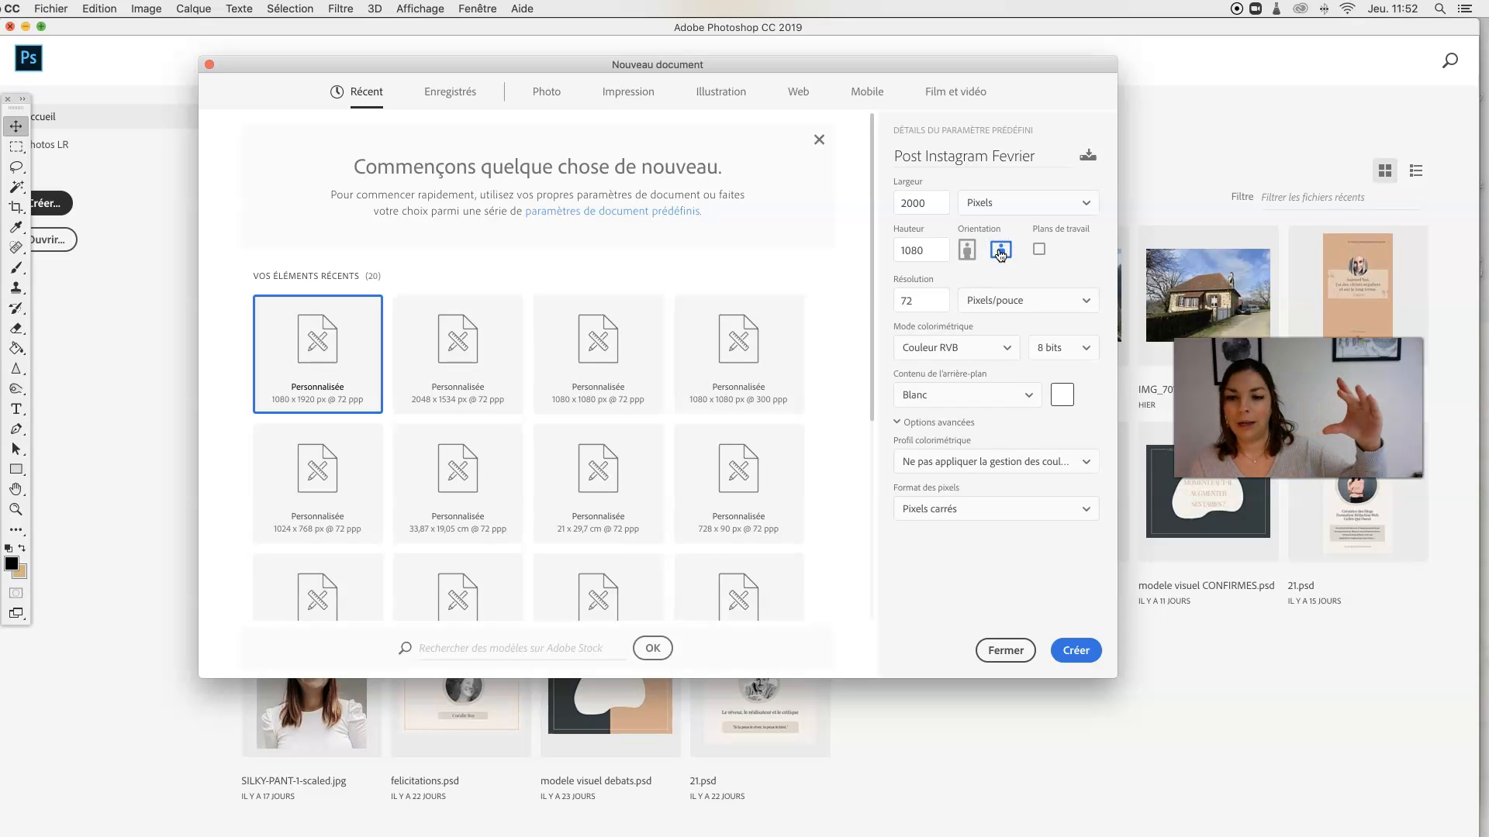
left_click(978, 256)
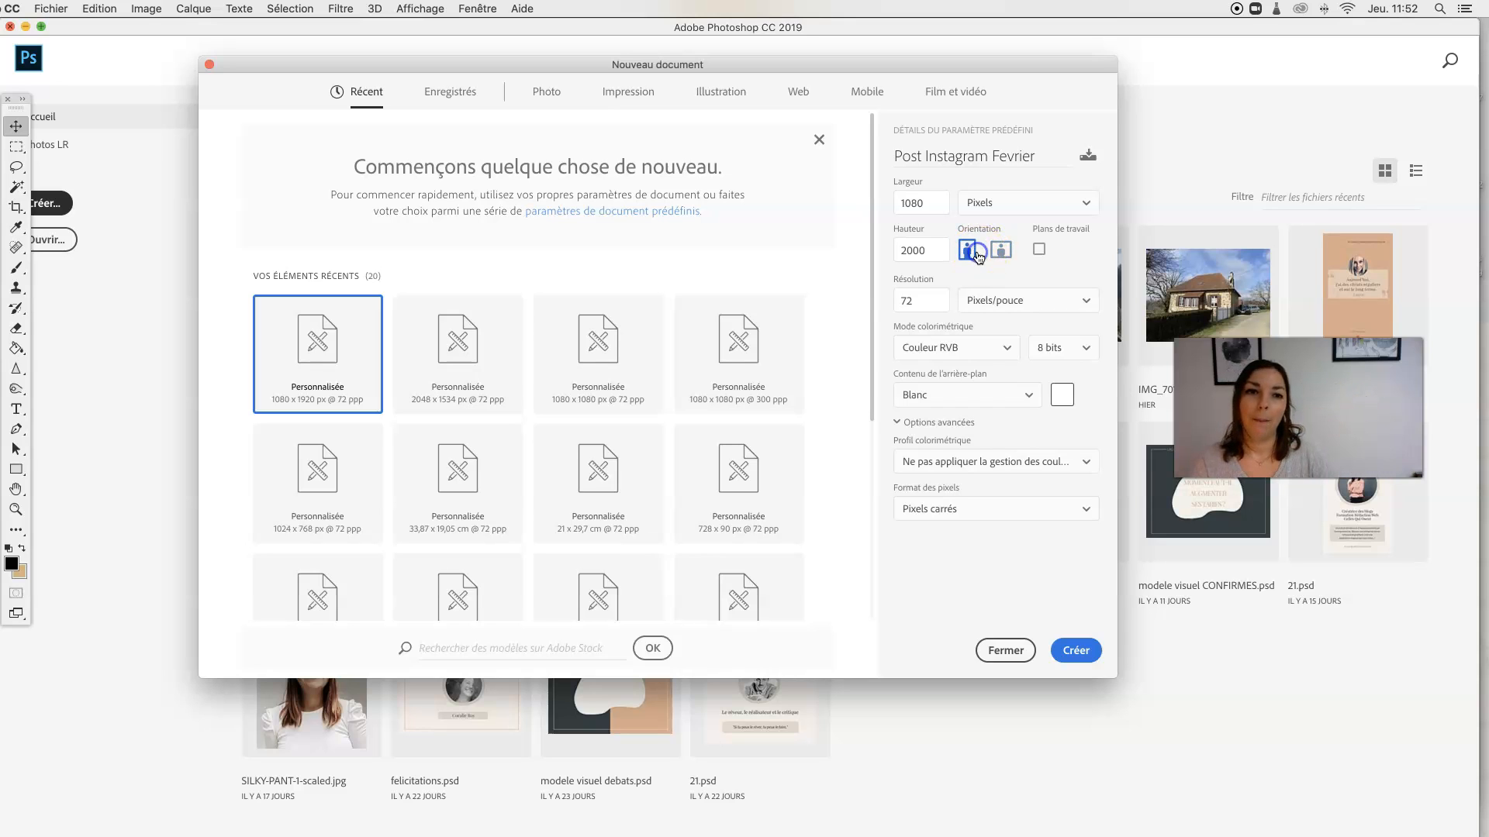
Step: Set the document height to 1080 pixels and create the document with a Blanc background
left_click_drag(926, 250, 885, 249)
type("108")
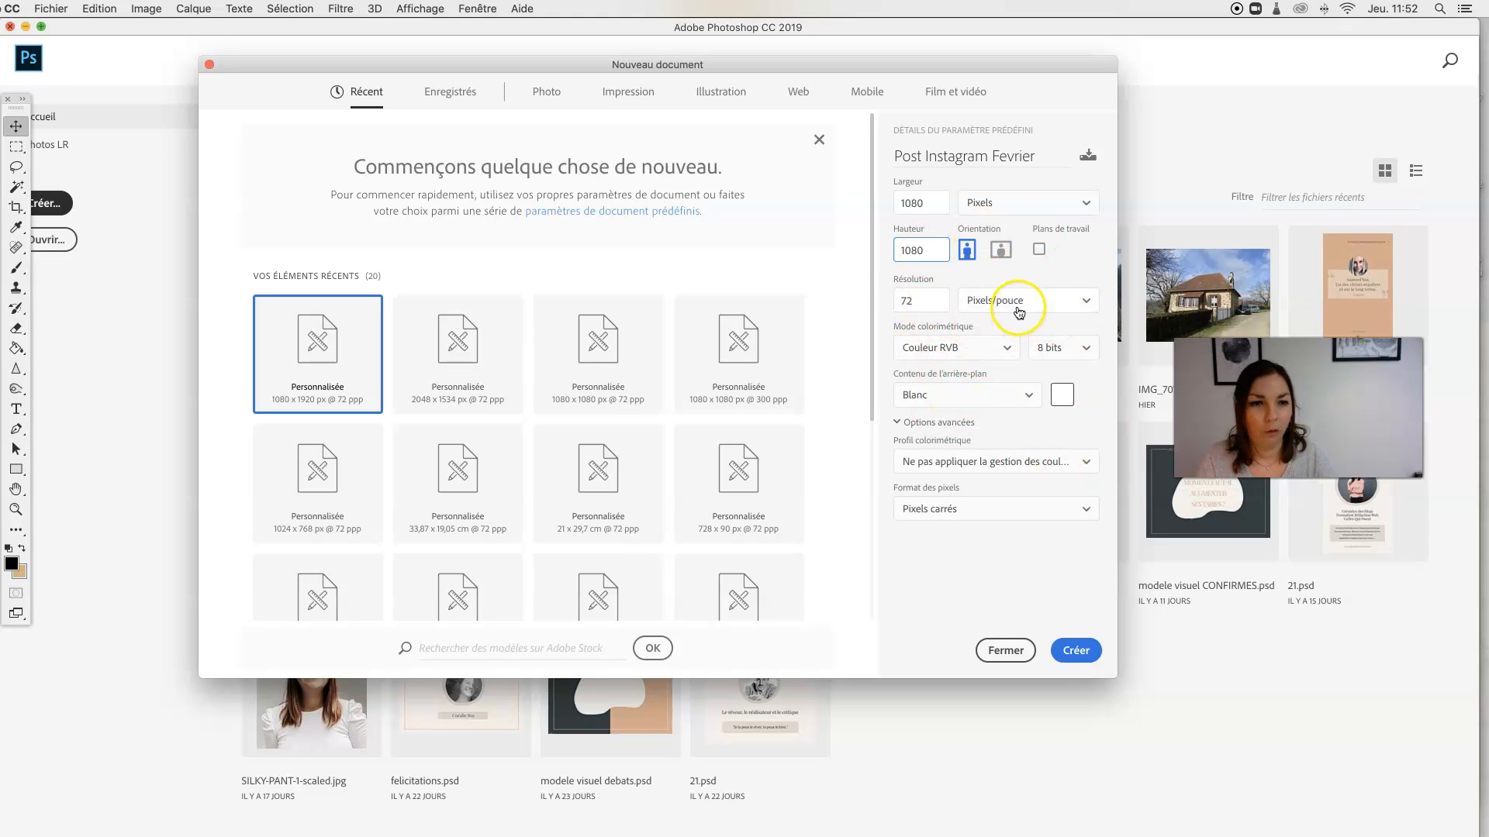
left_click(1031, 397)
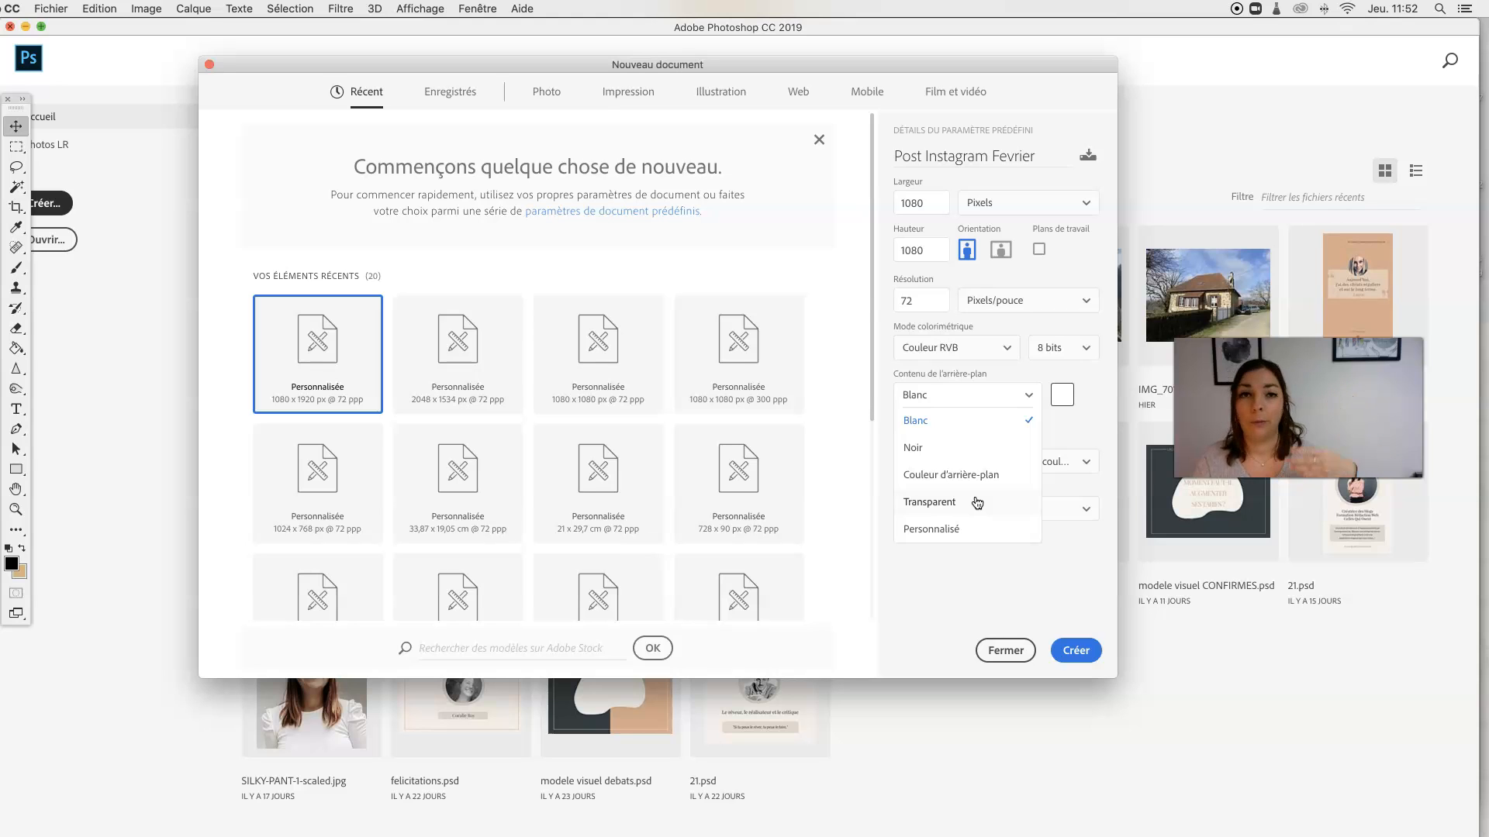
left_click(945, 425)
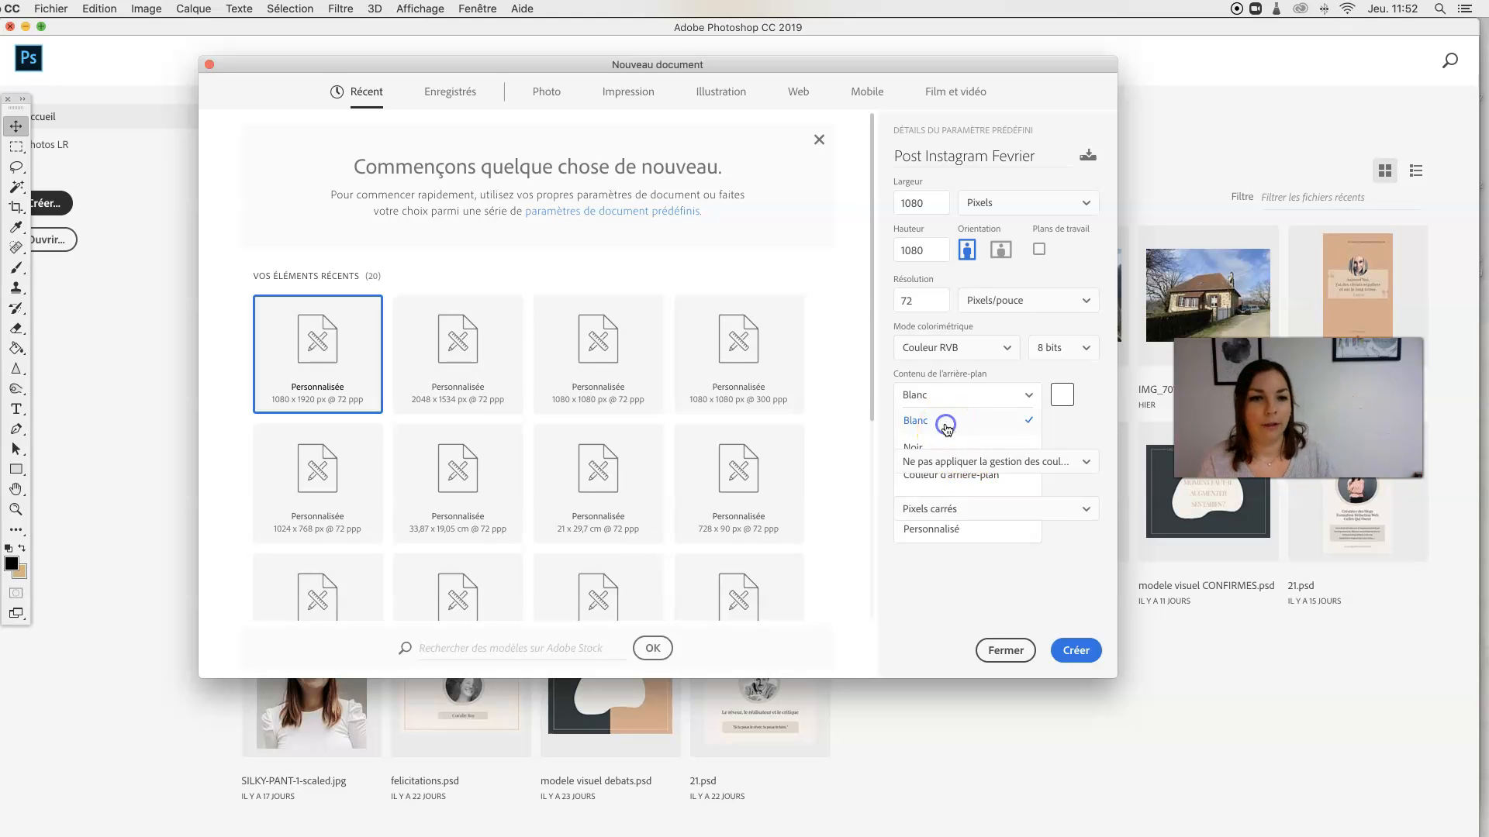
left_click(1076, 652)
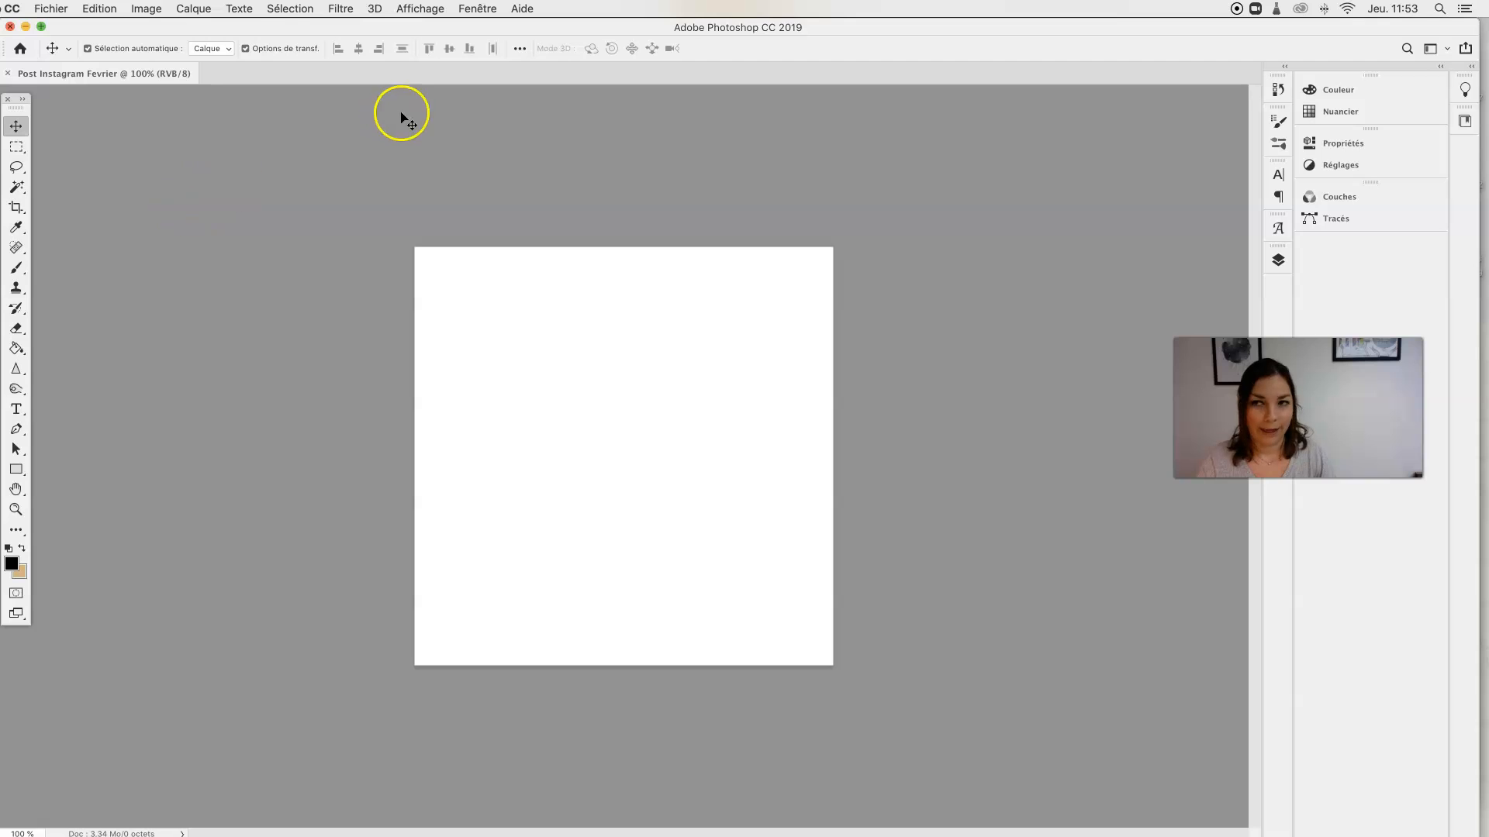
Step: Draw a rectangular selection around the middle of the canvas with the Rectangular Marquee tool and deselect it
left_click(17, 148)
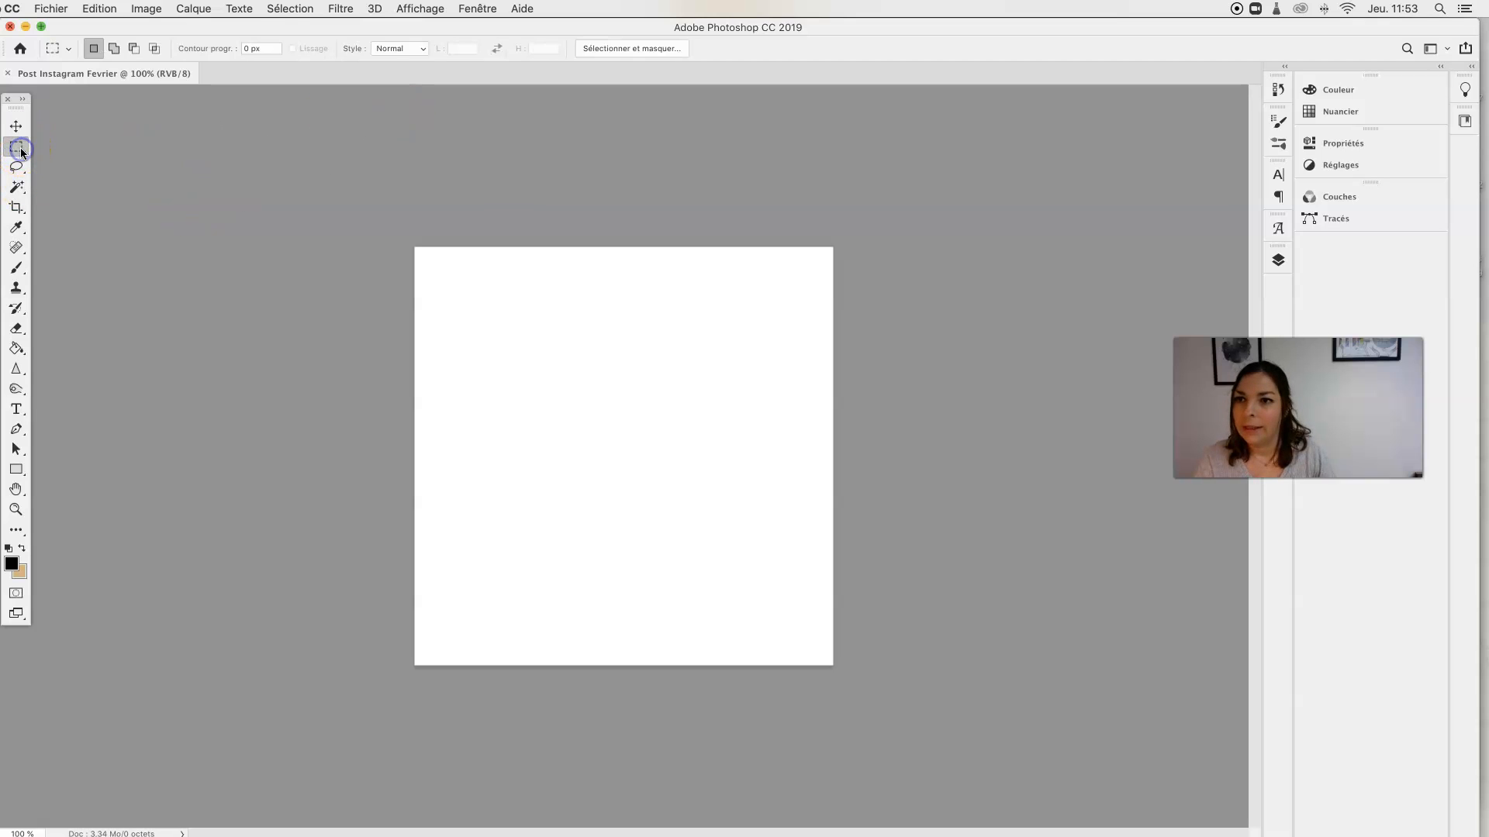
left_click(17, 149)
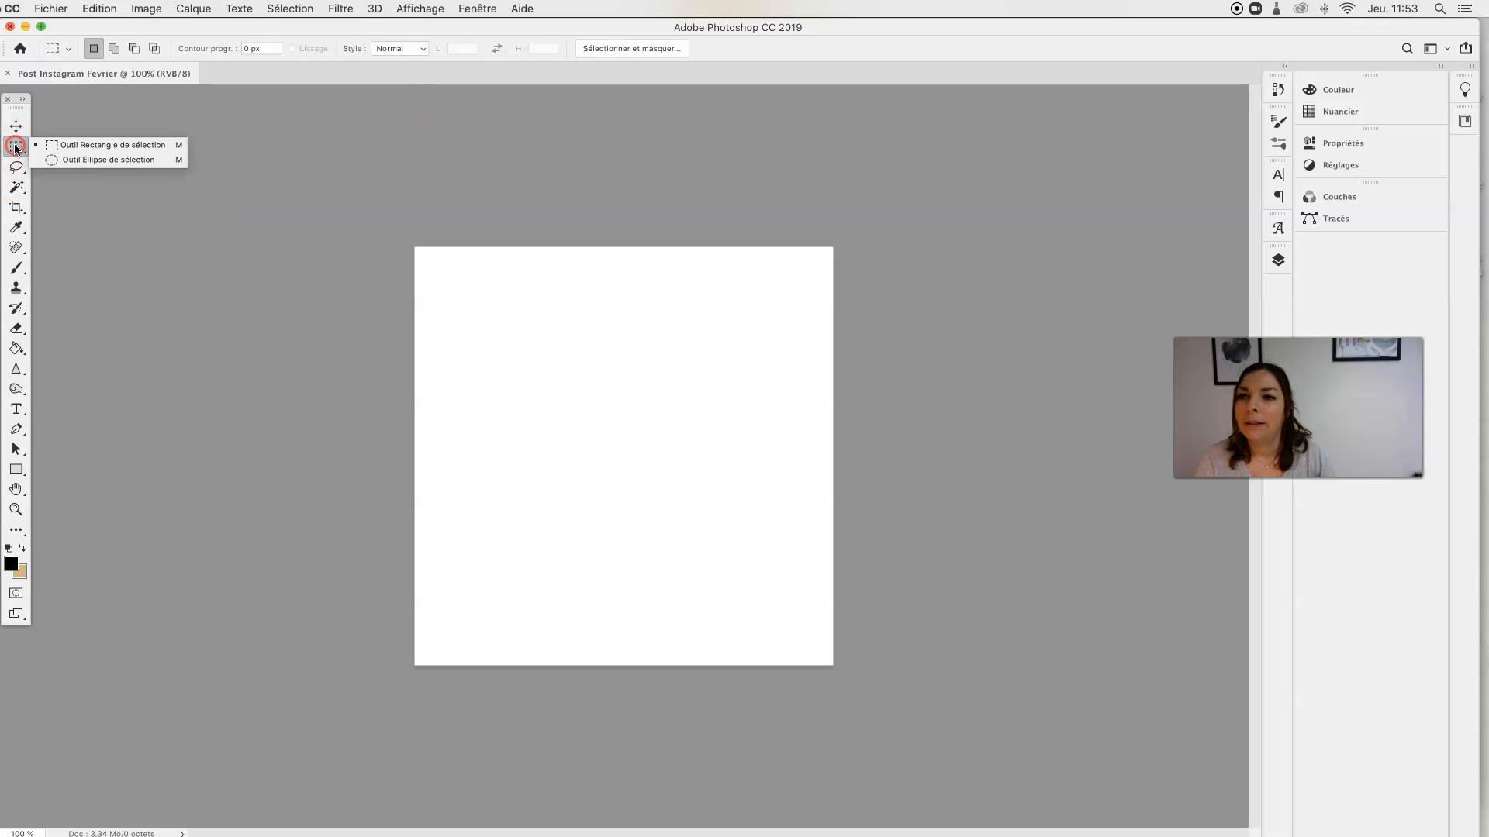
left_click(142, 145)
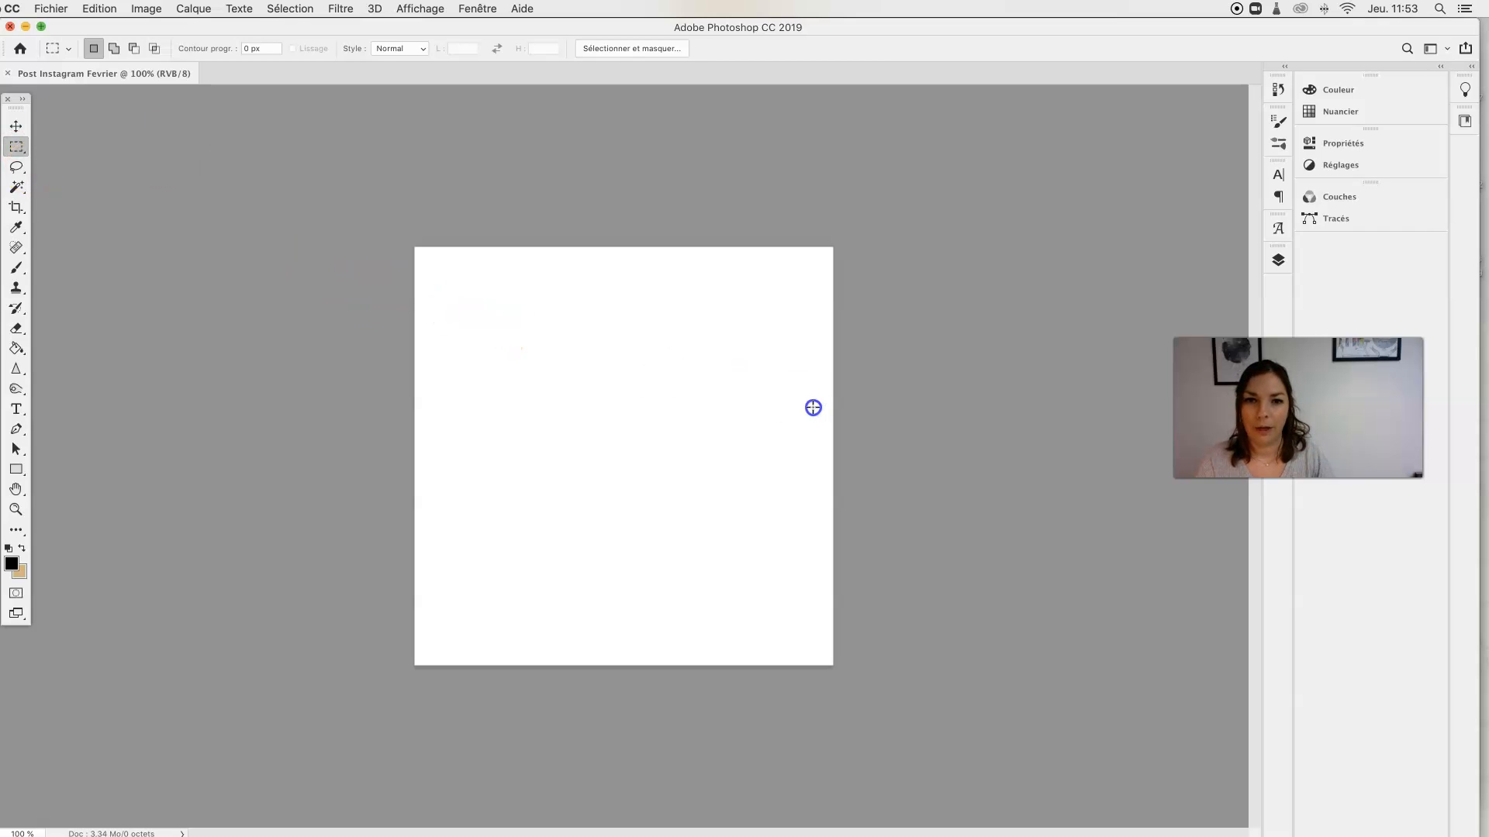
left_click_drag(530, 331, 742, 518)
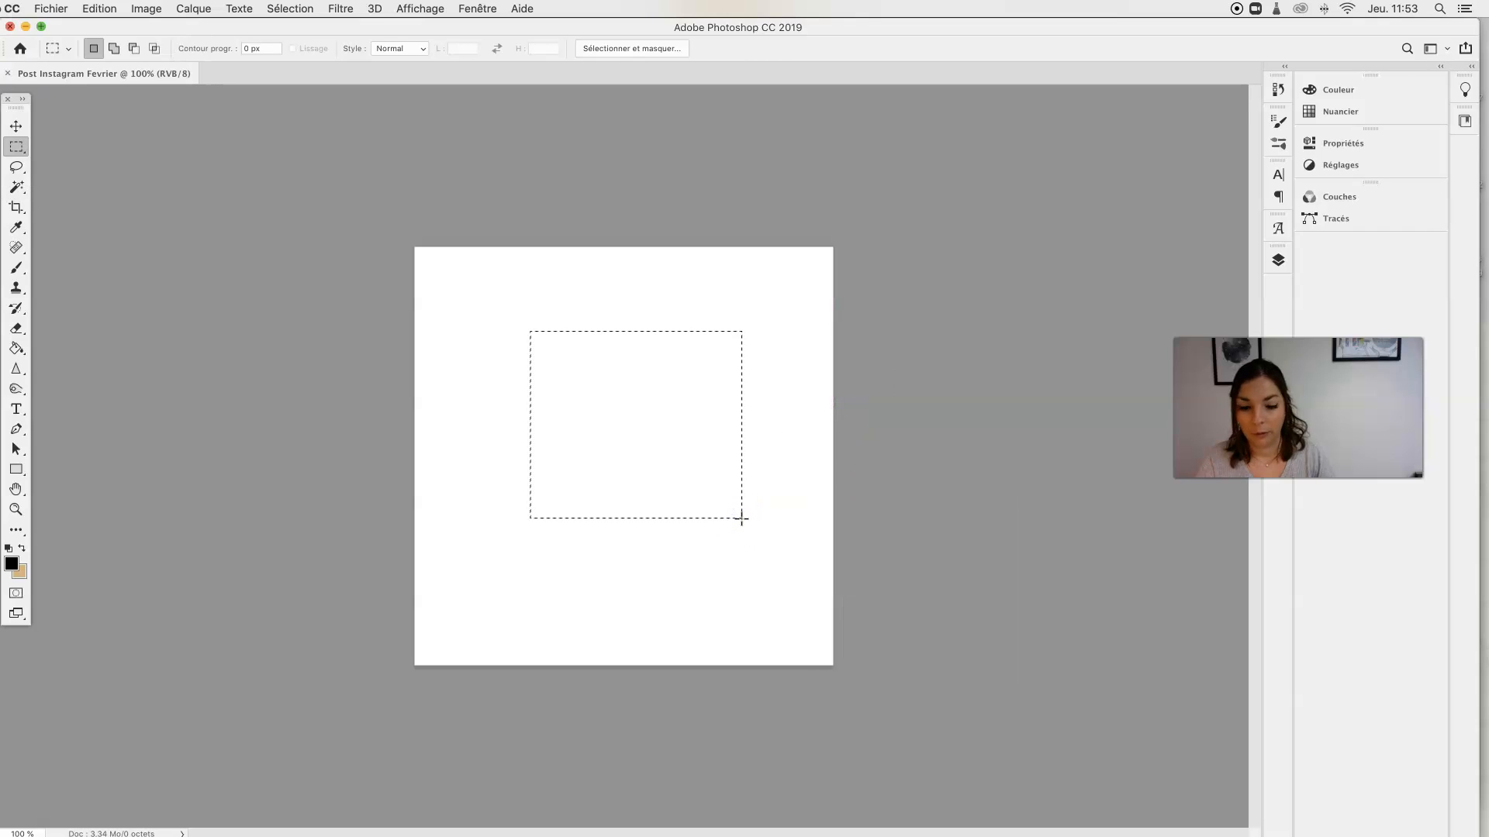
key("super+d")
Step: Draw an elliptical selection over the lower-right part of the canvas with the Elliptical Marquee tool and deselect it
left_click(21, 150)
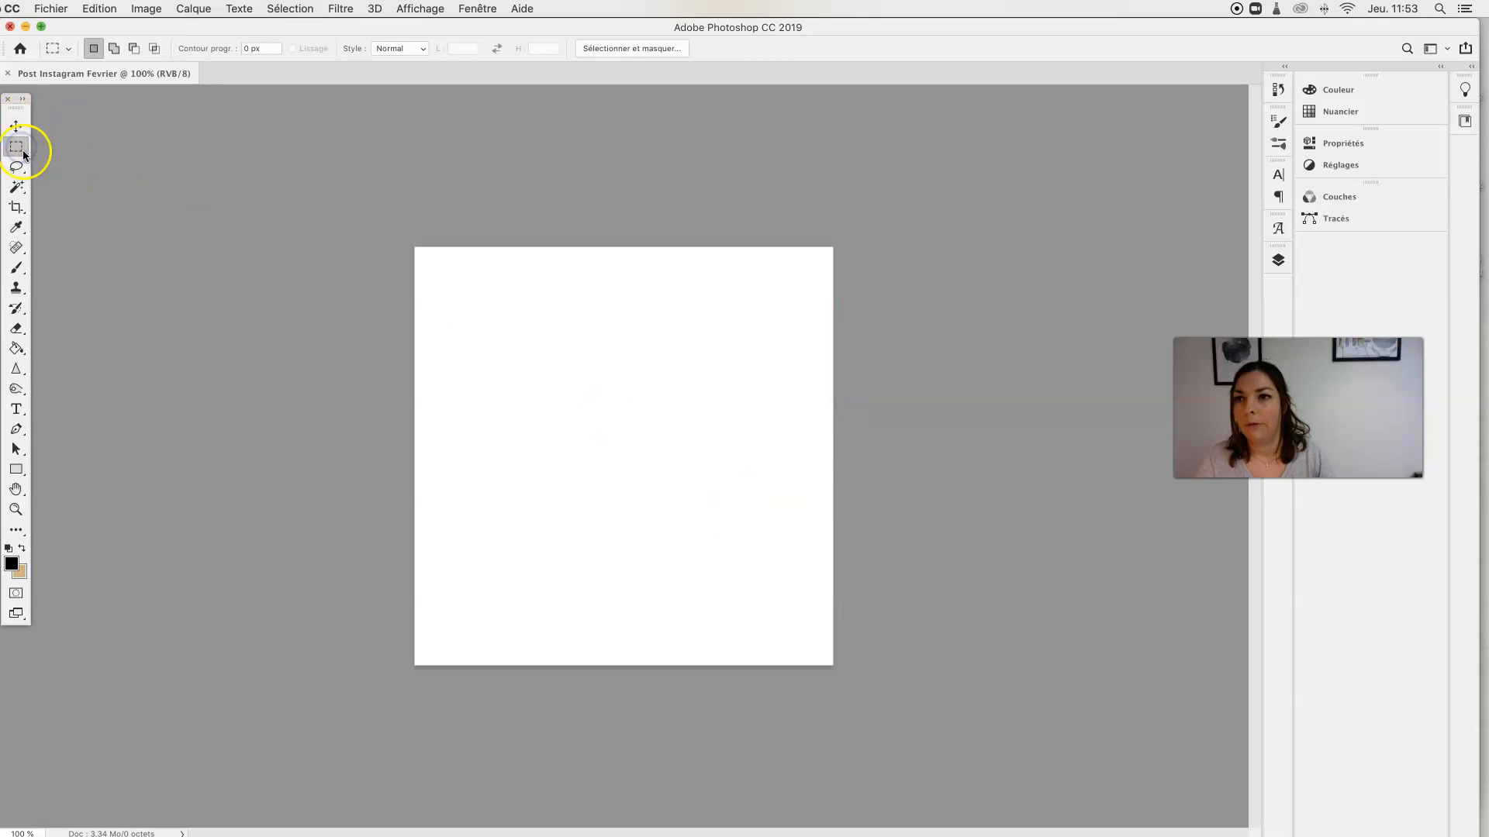
right_click(20, 150)
left_click(65, 163)
left_click_drag(532, 349, 861, 665)
key("super+d")
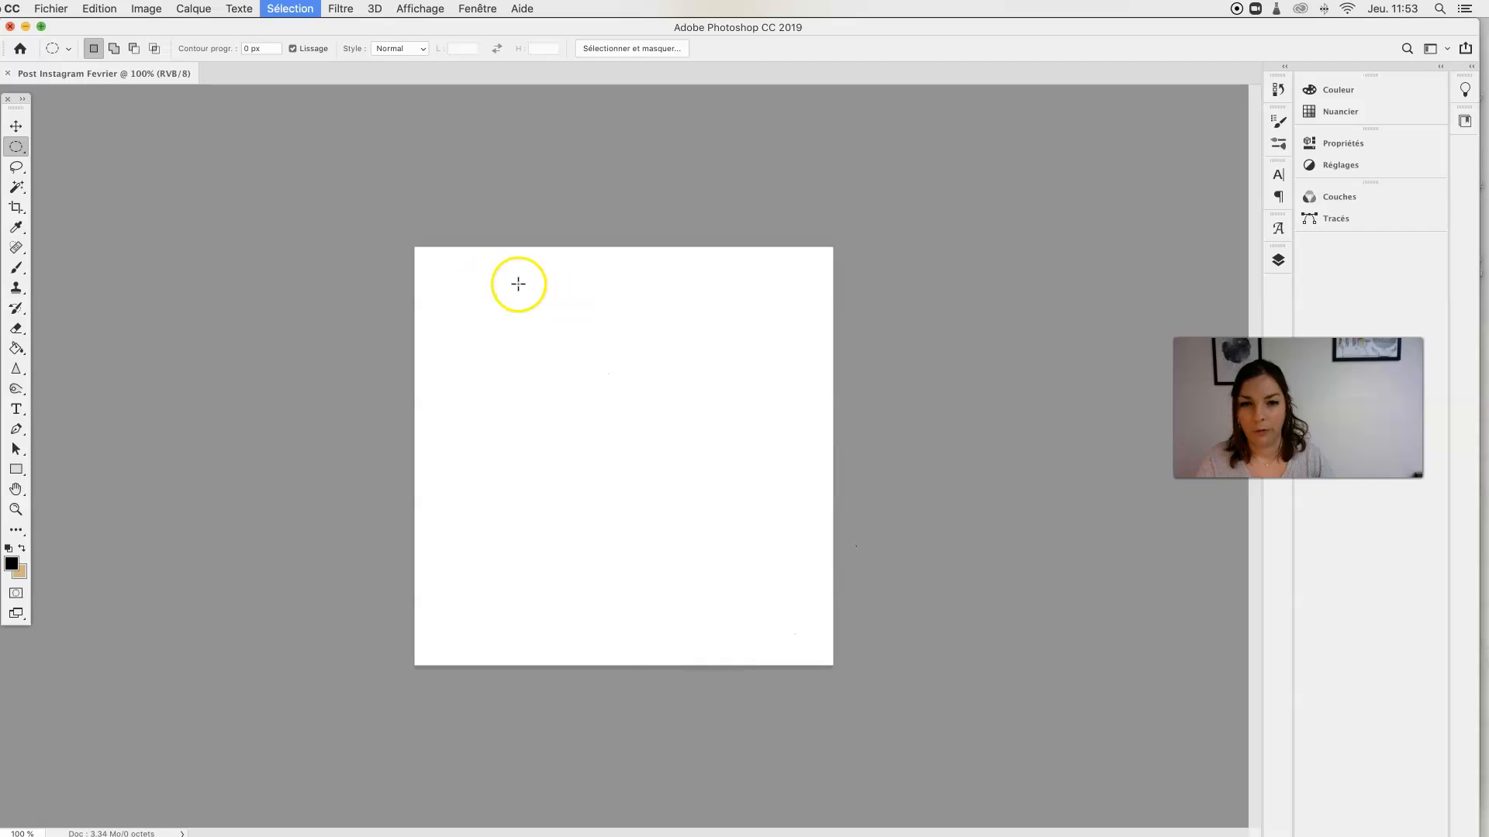
Step: Draw an irregular freehand selection with overlapping loops across the middle of the canvas using the standard Lasso tool
left_click(21, 171)
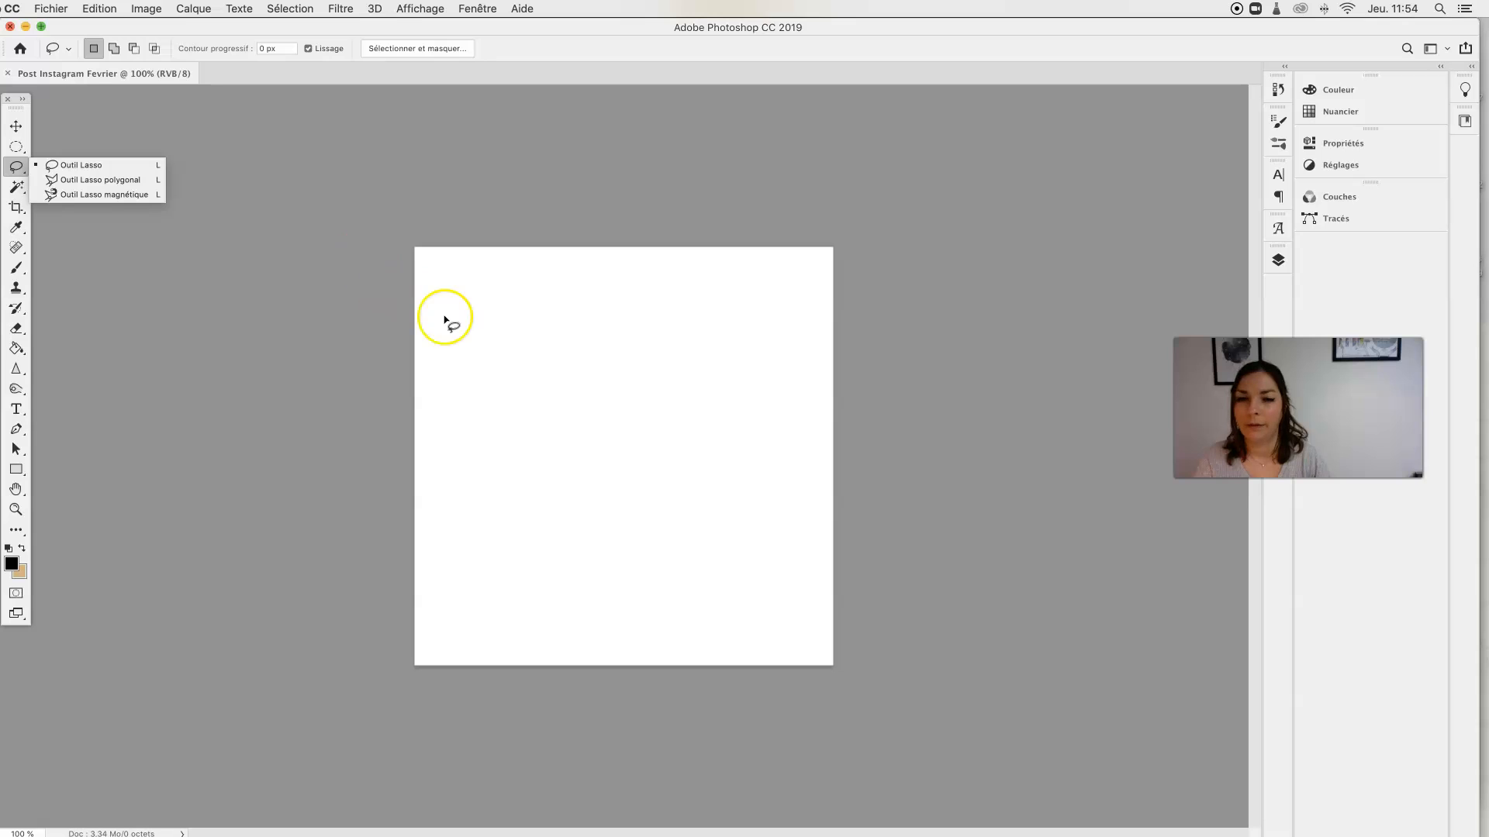
left_click(74, 165)
mouse_move(541, 397)
left_mouse_down()
mouse_move(588, 404)
mouse_move(559, 367)
mouse_move(652, 405)
mouse_move(602, 351)
mouse_move(645, 407)
mouse_move(556, 449)
mouse_move(674, 470)
mouse_move(712, 429)
mouse_move(649, 332)
mouse_move(520, 317)
mouse_move(468, 371)
mouse_move(459, 474)
mouse_move(505, 468)
mouse_move(529, 398)
left_mouse_up()
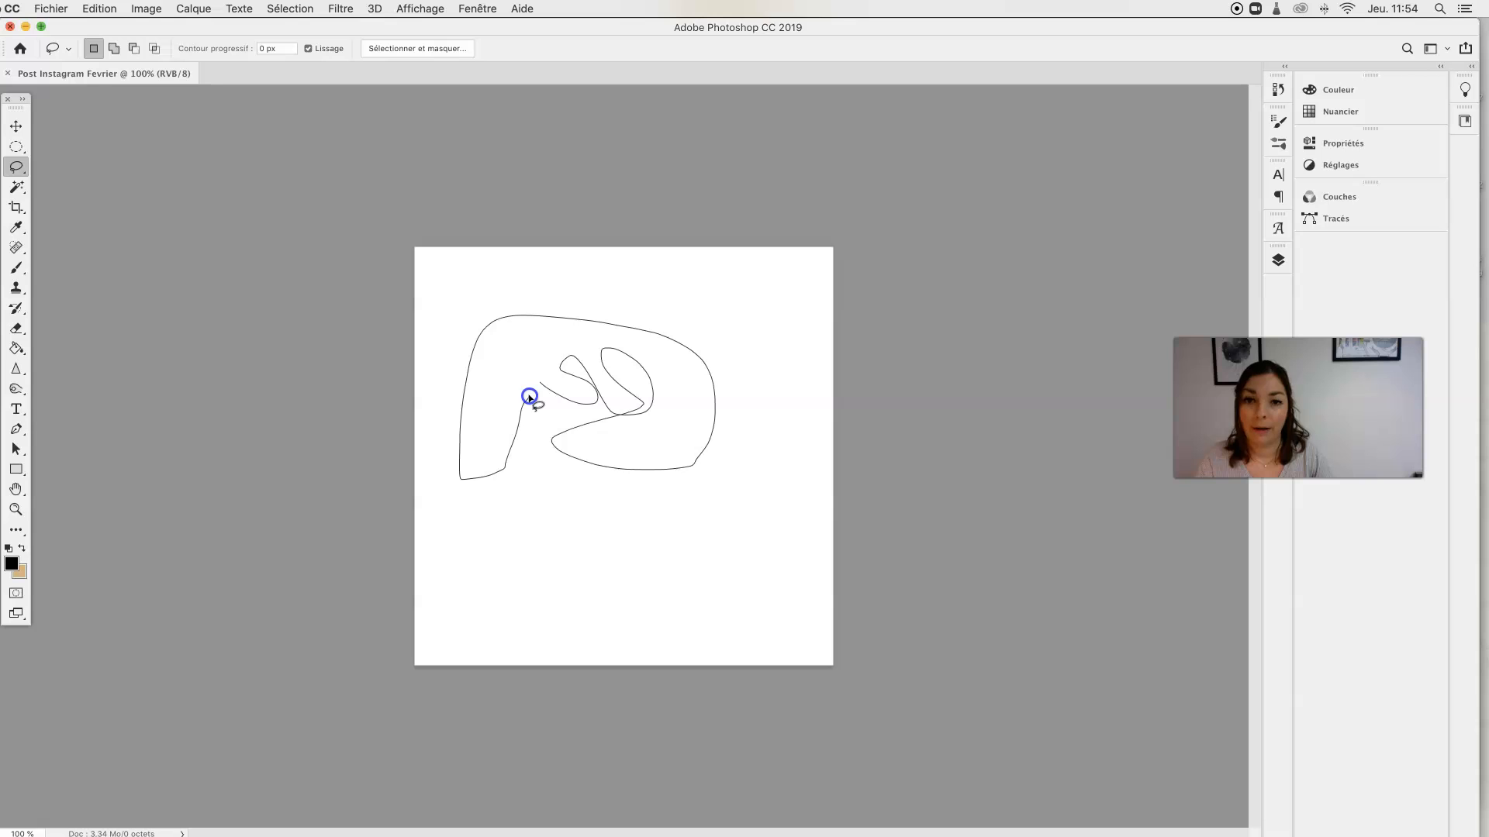
mouse_move(530, 398)
left_mouse_down()
mouse_move(615, 519)
mouse_move(526, 433)
mouse_move(646, 358)
mouse_move(640, 408)
mouse_move(691, 421)
mouse_move(608, 587)
mouse_move(671, 585)
mouse_move(676, 468)
left_mouse_up()
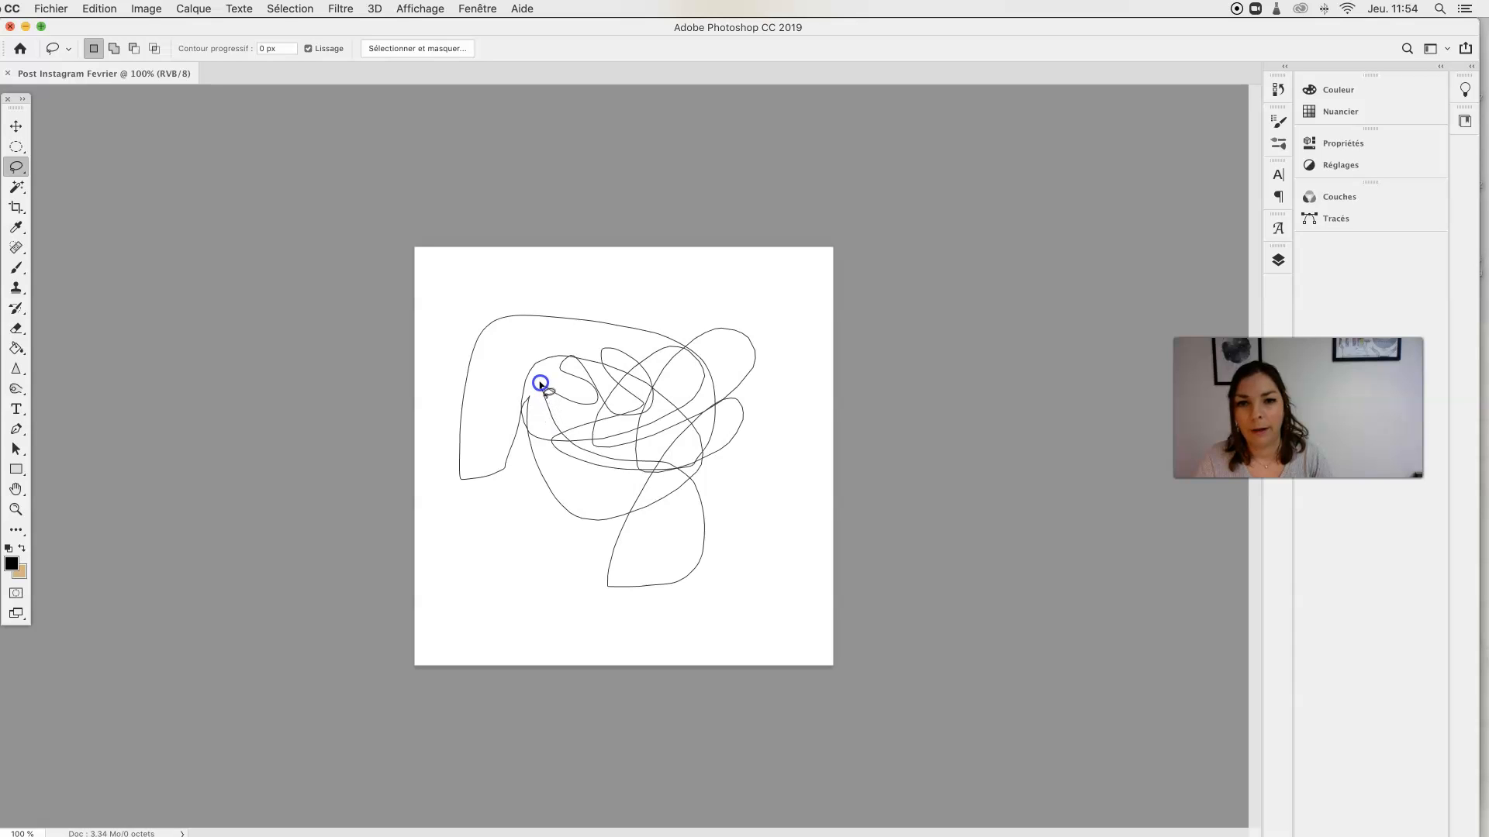
left_click_drag(540, 385, 542, 388)
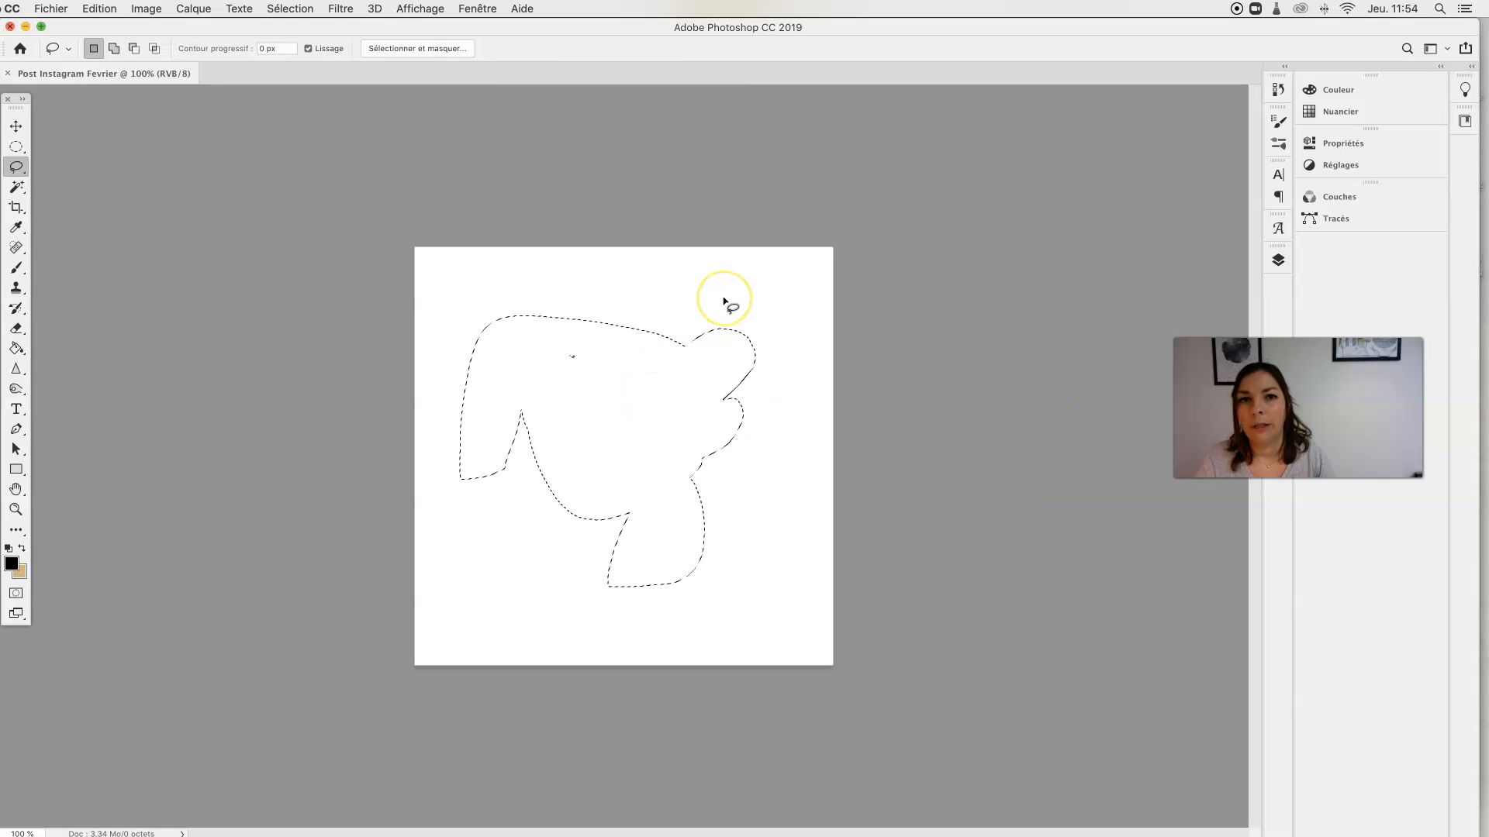
Step: Clear the lasso selection and activate the Magic Wand tool, viewing the Quick Selection and Magic Wand variants
key("super+d")
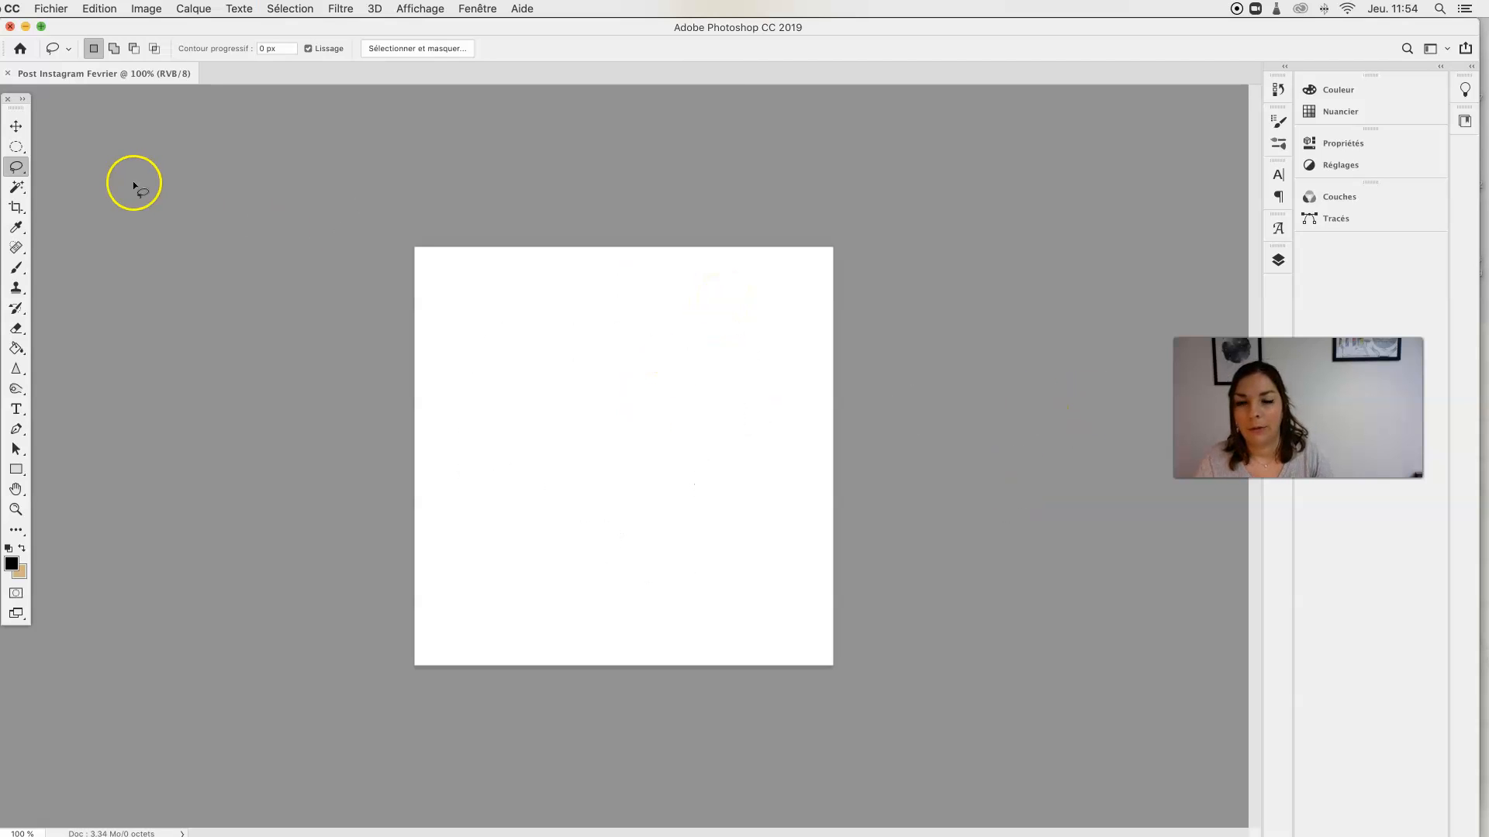
left_click(17, 188)
right_click(20, 192)
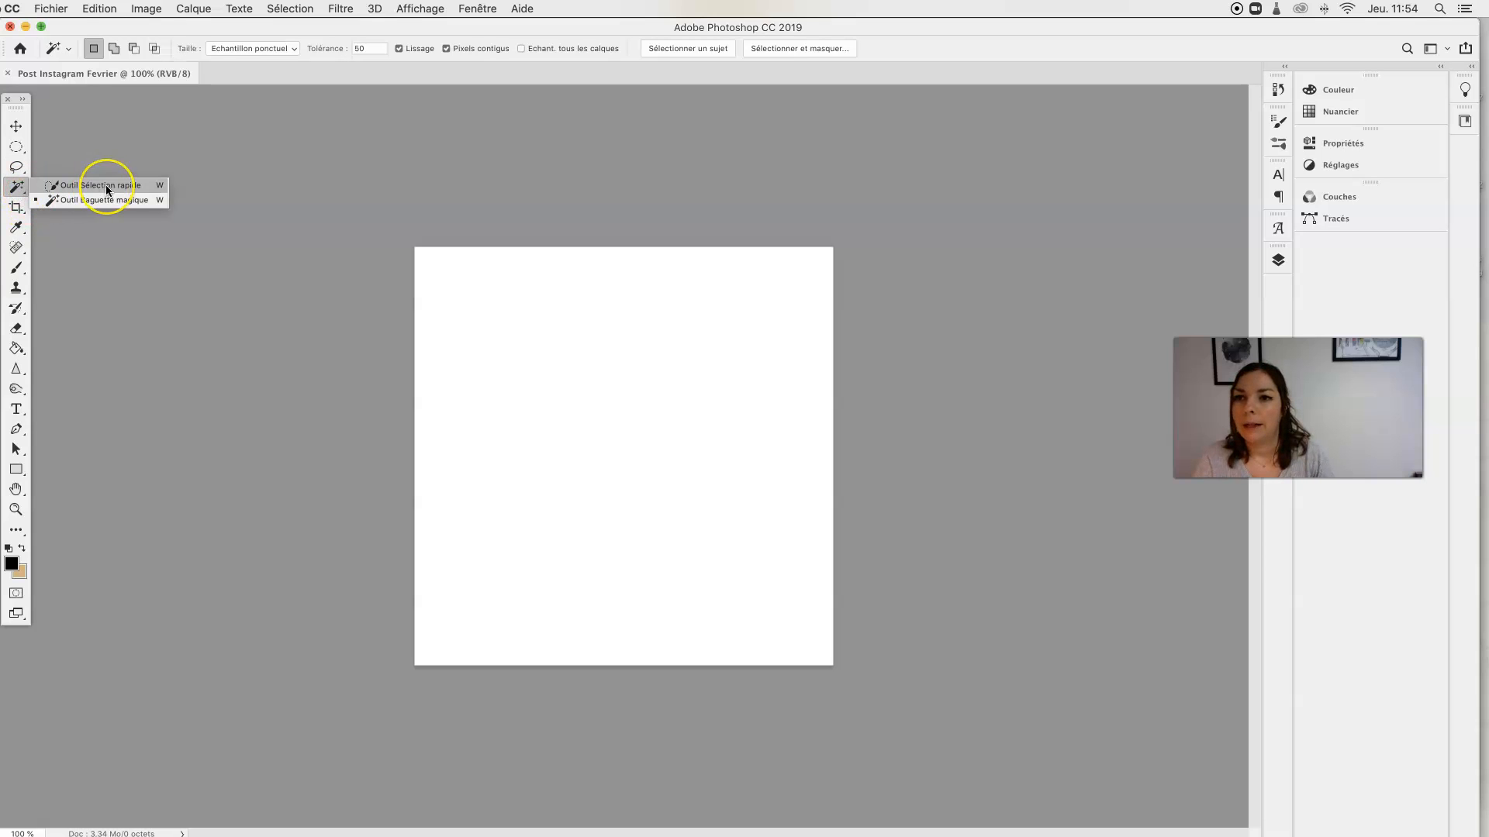
left_click(202, 180)
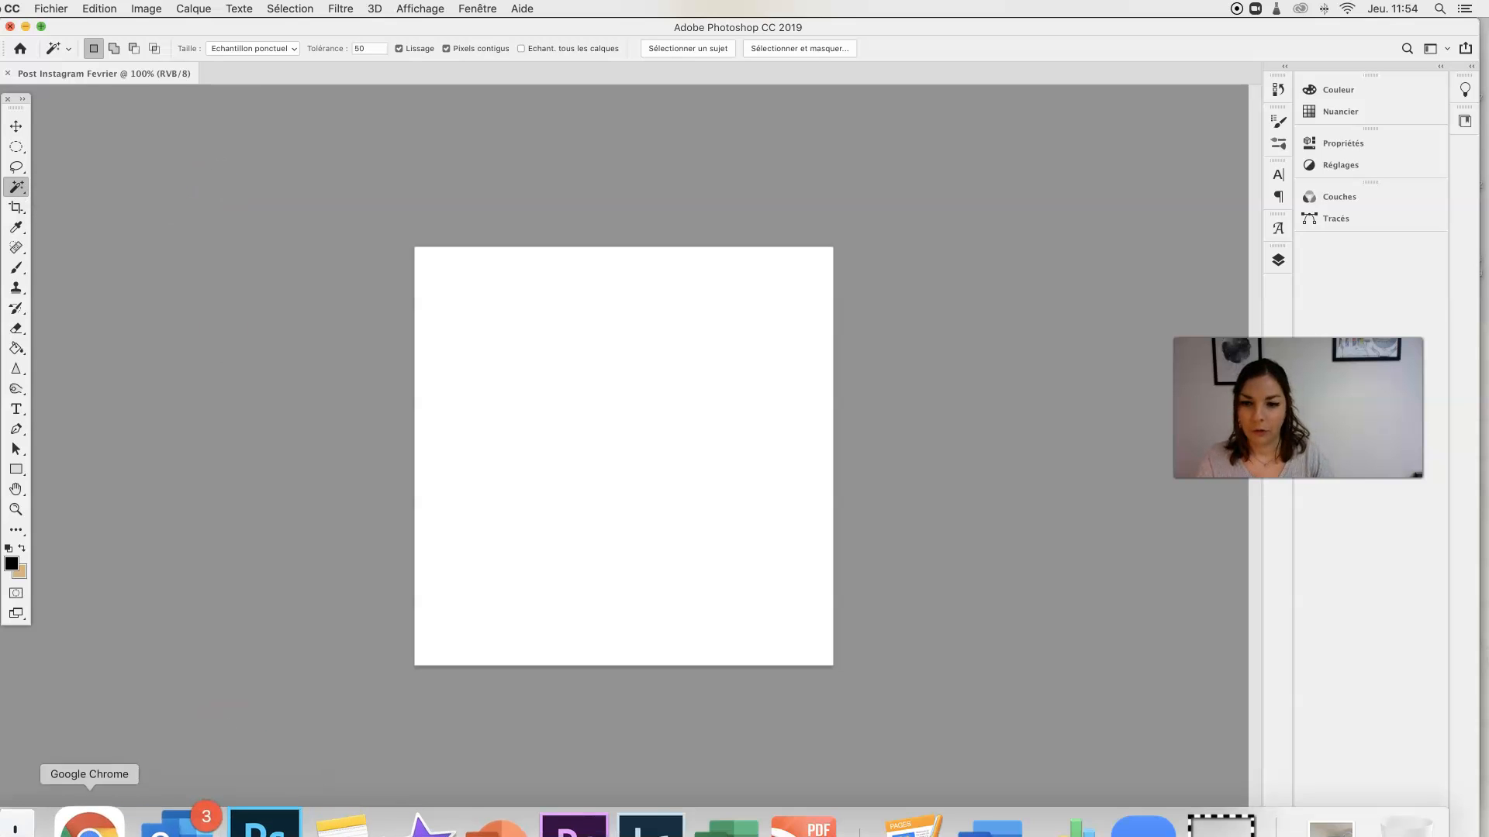
Step: Place the cat photo from the desktop onto the canvas of the Instagram post document
key("F11")
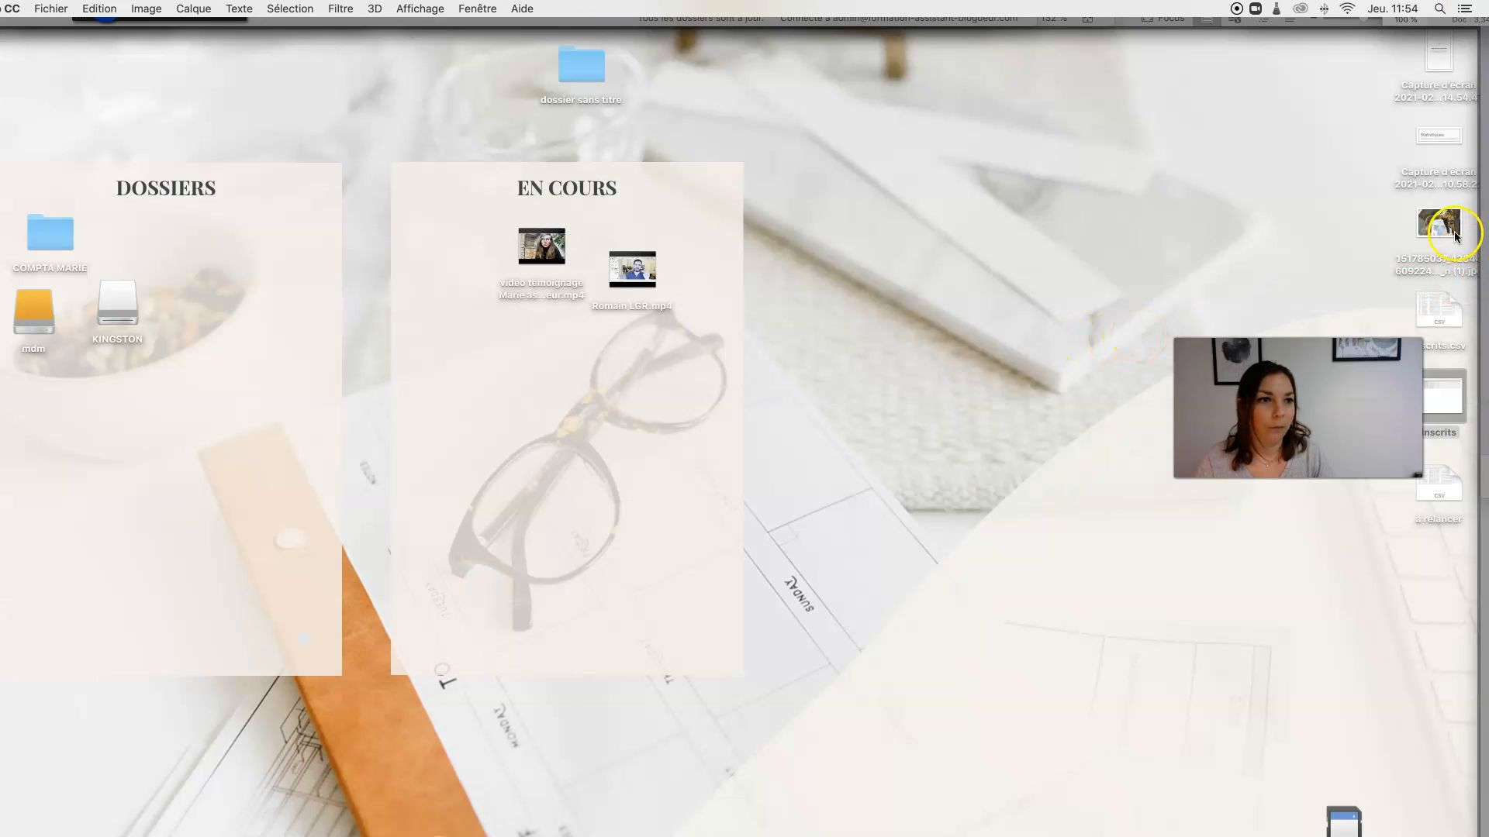
left_click_drag(1438, 223, 701, 392)
key("F11")
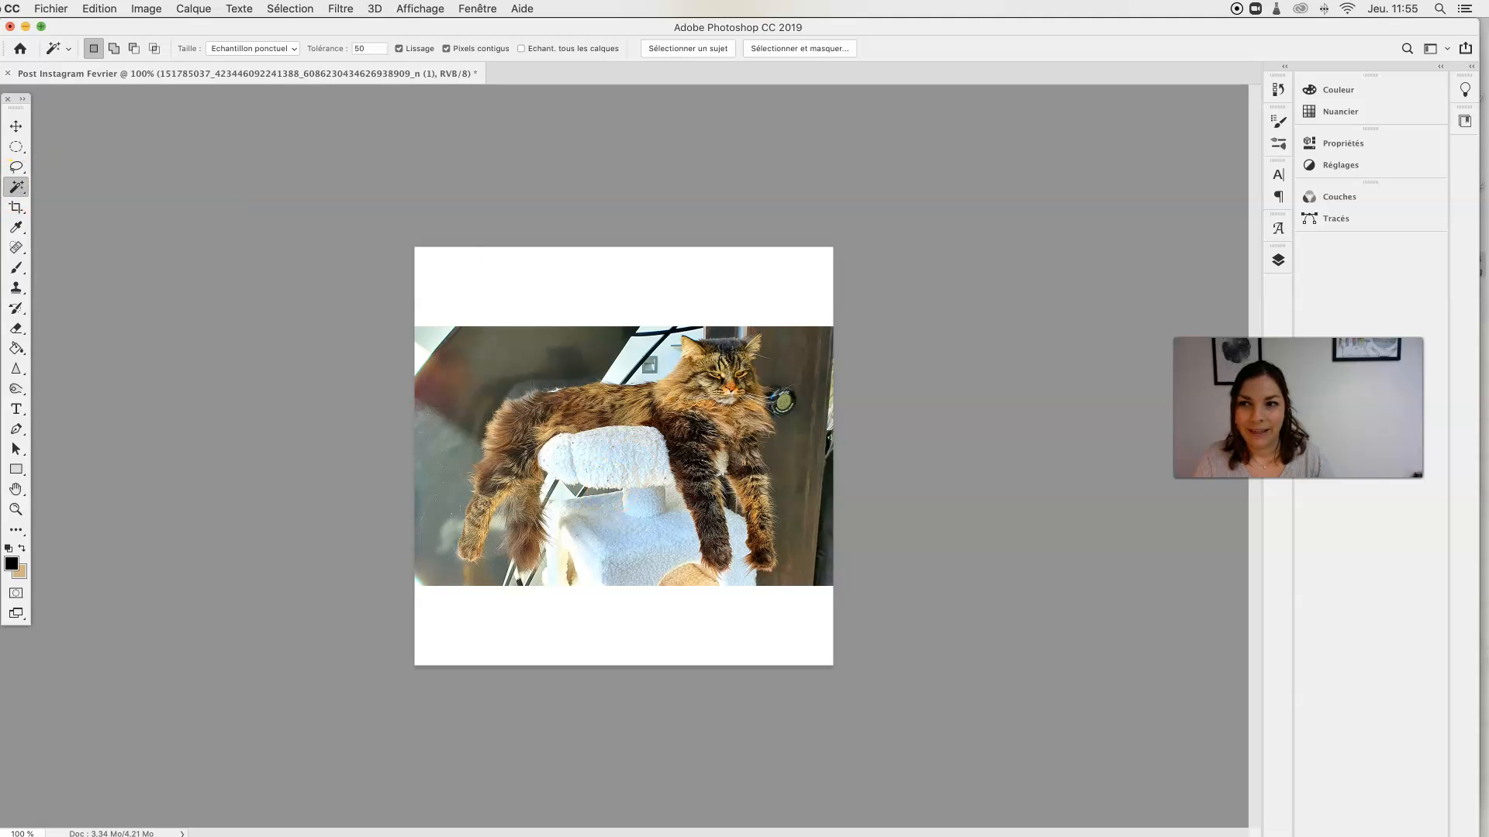
Step: Select the dark background behind the cat with the Quick Selection tool and deselect it
left_click(24, 192)
left_click(137, 202)
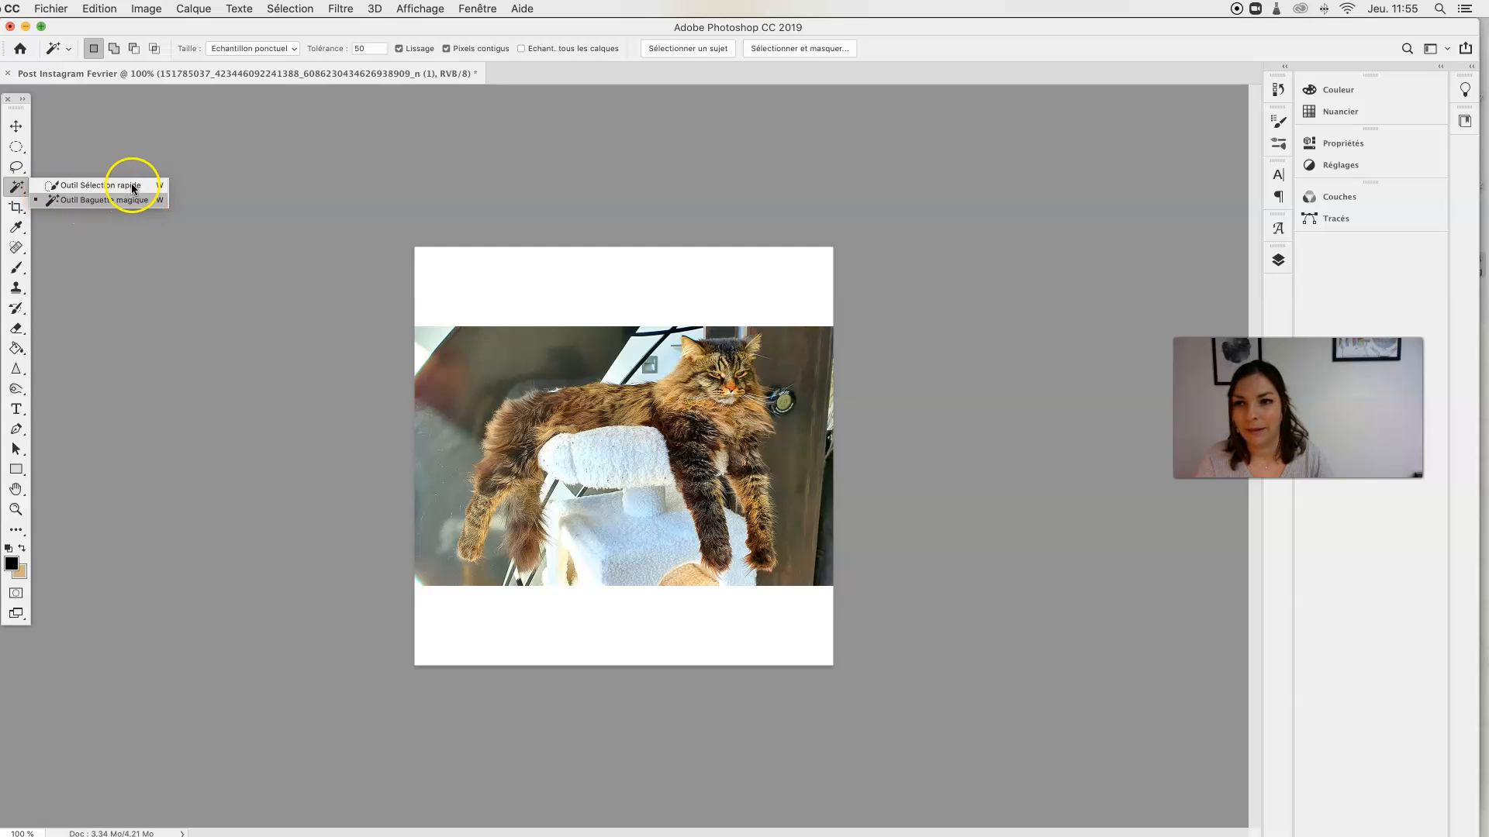
left_click(75, 188)
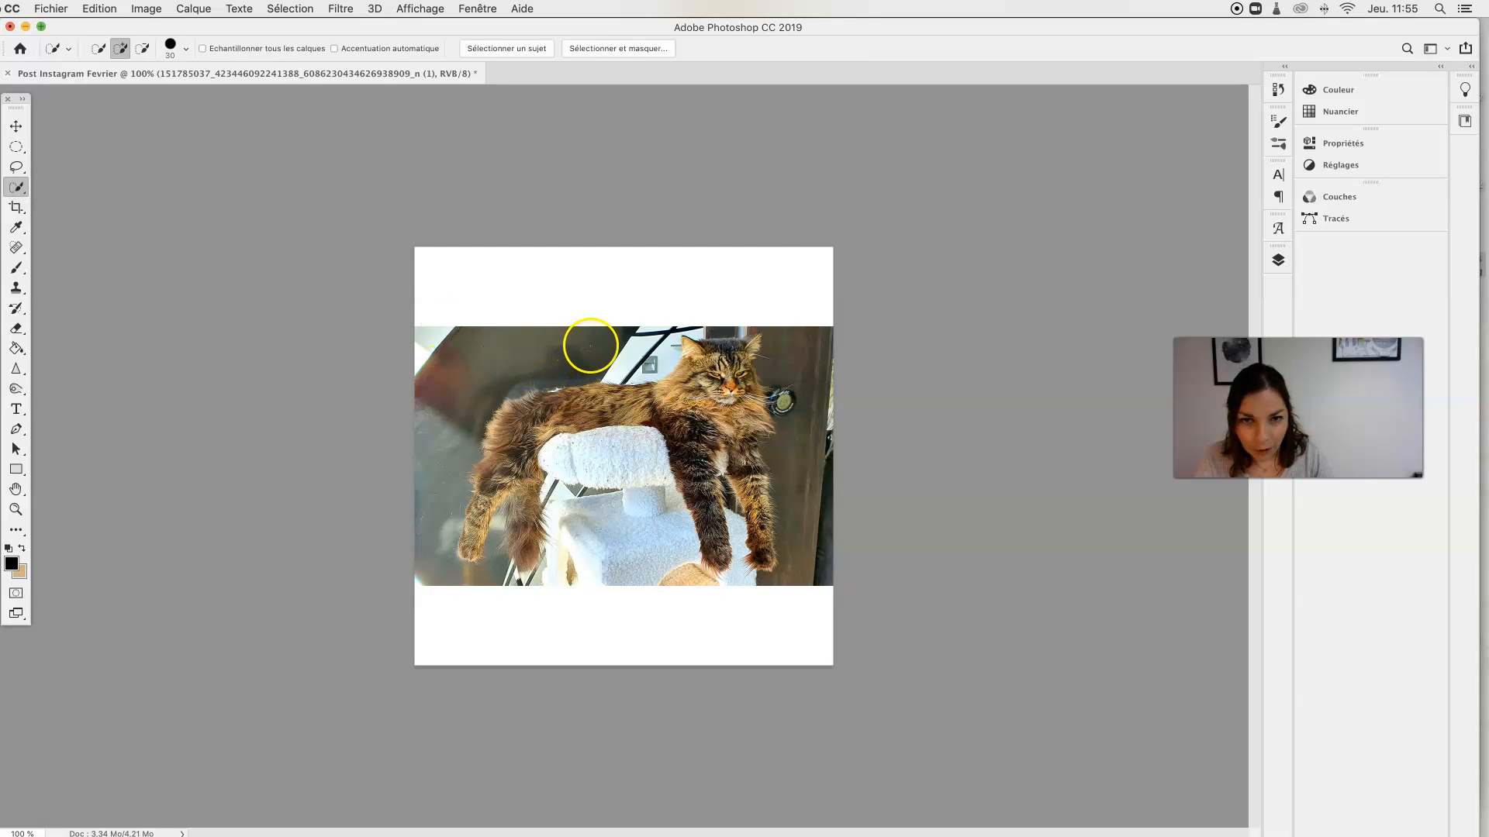
left_click_drag(535, 349, 513, 350)
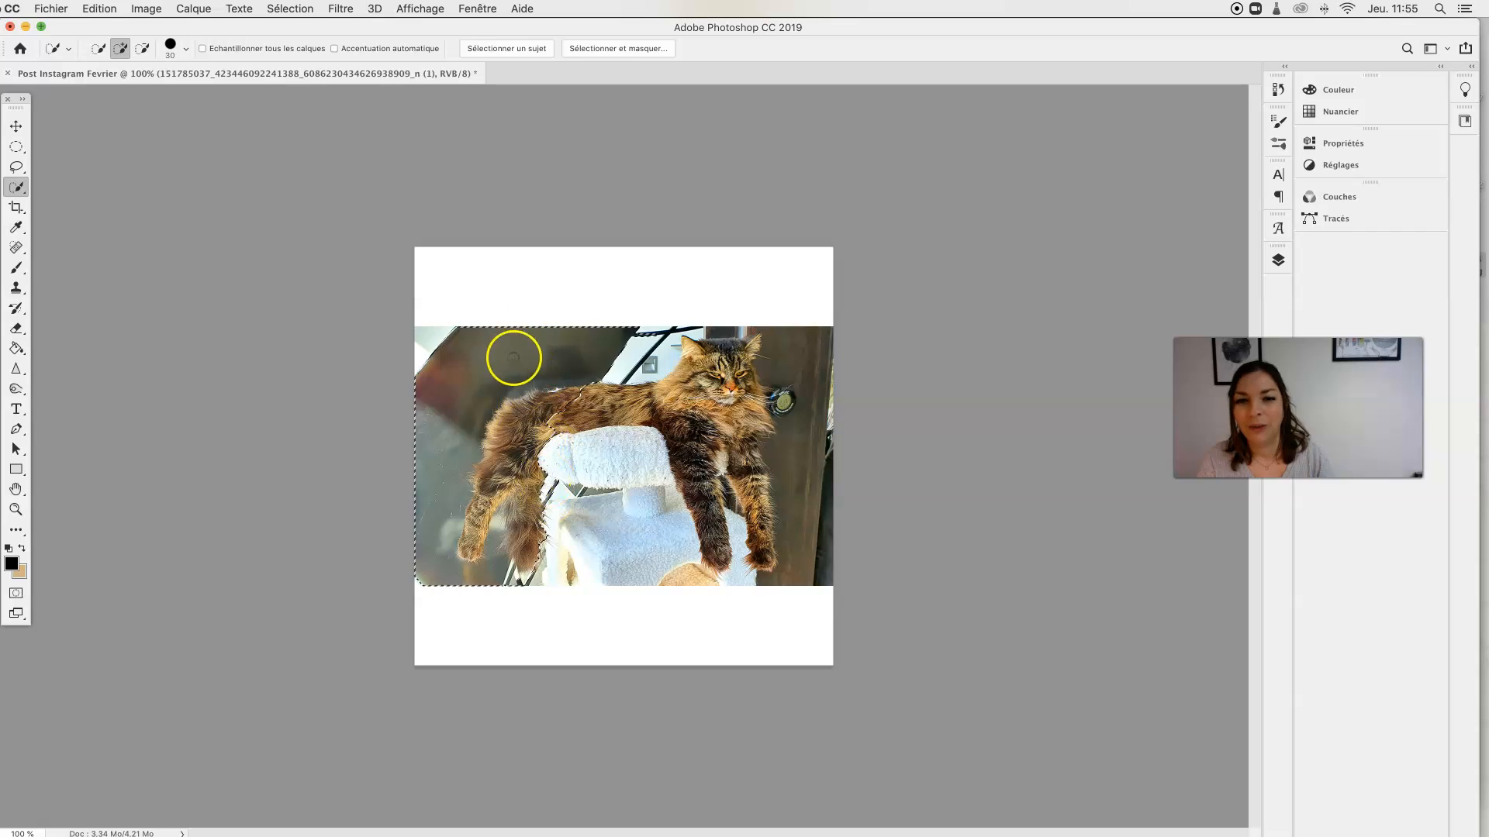
key("super+d")
Step: Select the dark background above the cat's back with the Magic Wand tool at a tolerance of 50
left_click(19, 196)
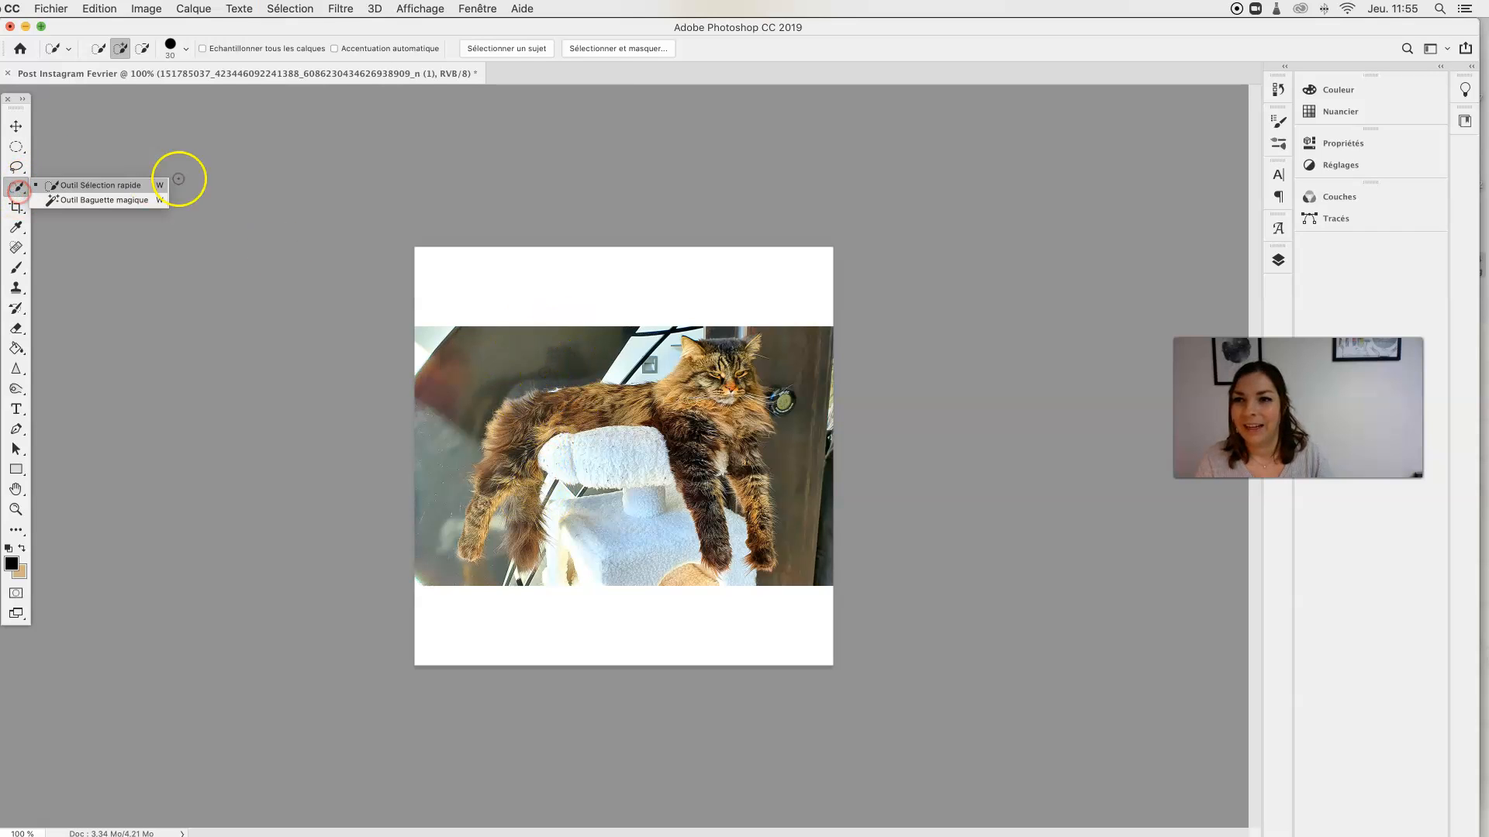
left_click(137, 196)
left_click(496, 357)
left_click(529, 342)
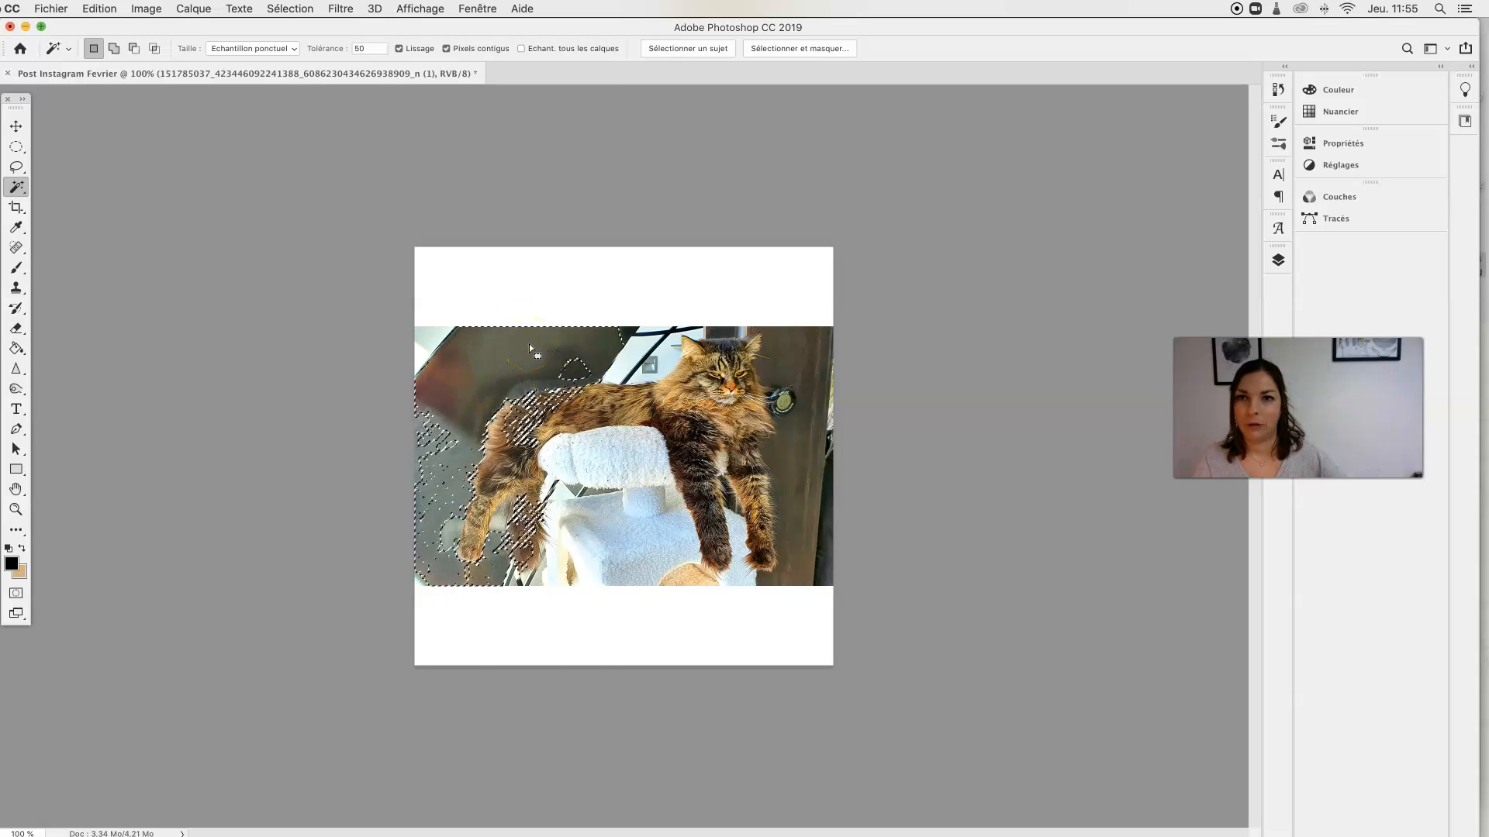
left_click(523, 374)
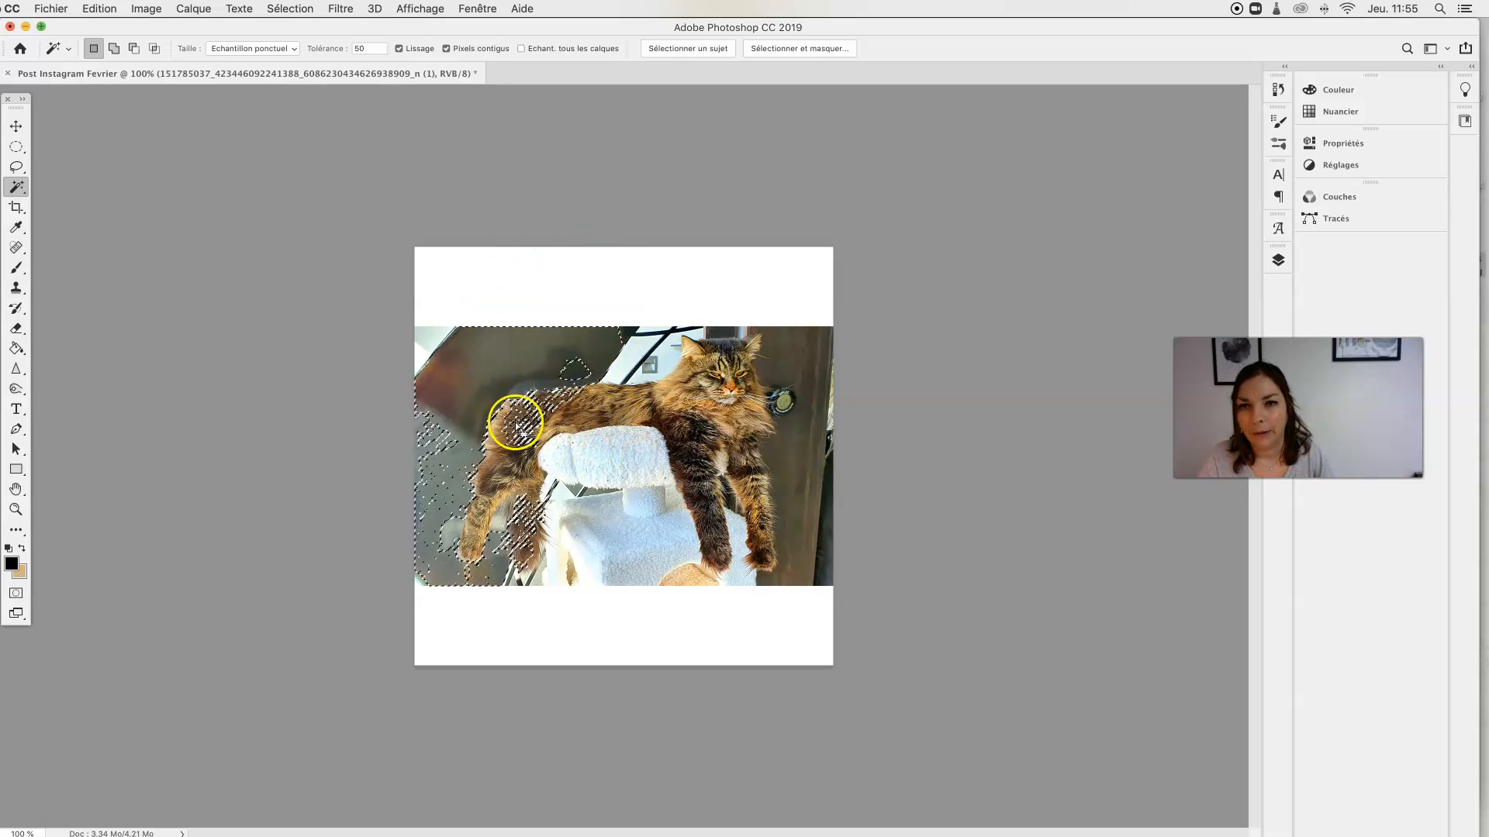
Step: Set the Magic Wand tolerance to 100, clear the selection and select the dark background again
left_click_drag(376, 48, 305, 47)
type("100")
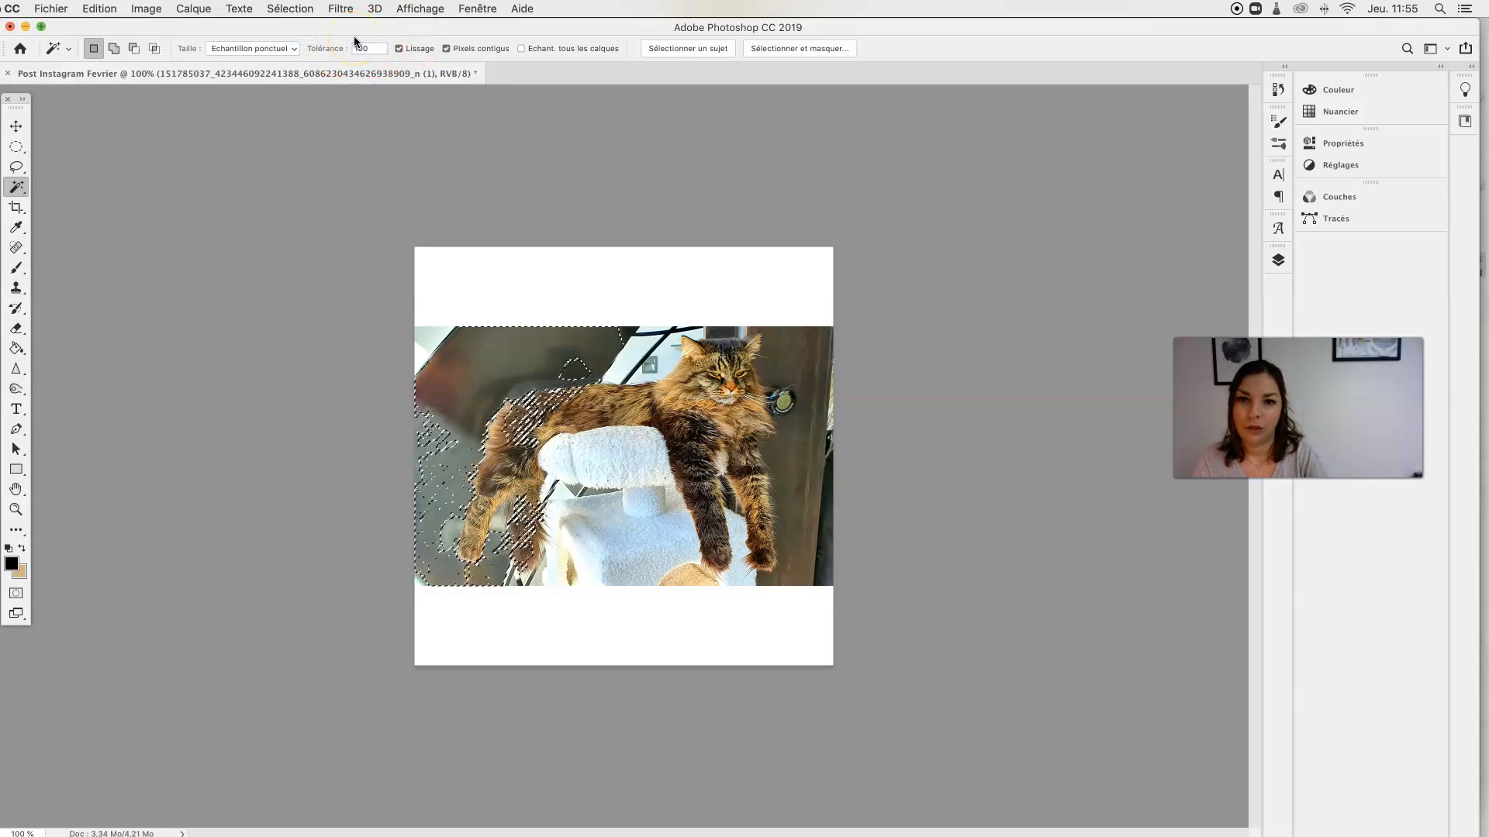
key("super+d")
left_click(505, 351)
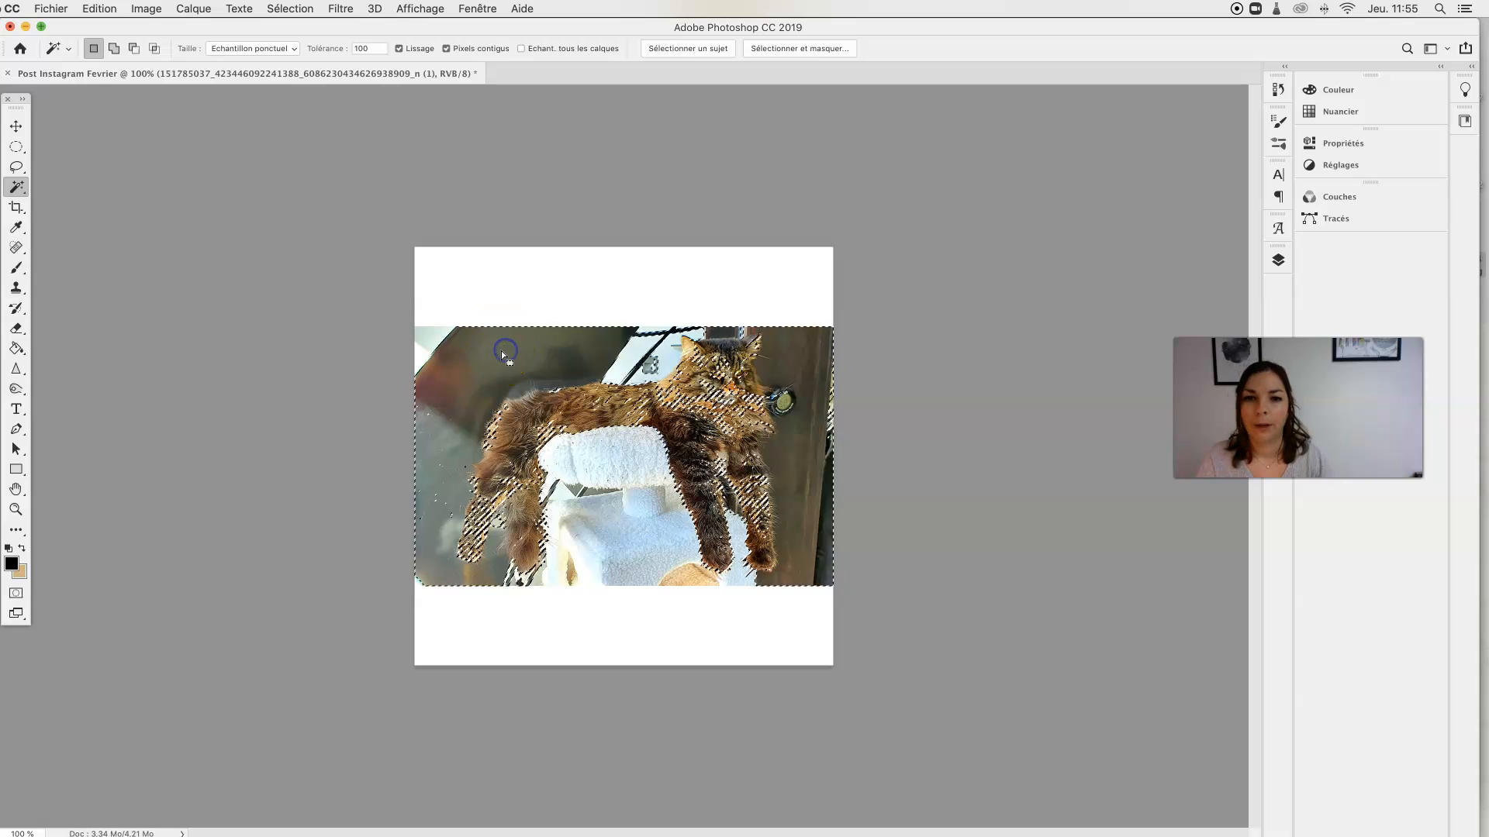
Step: Set the Magic Wand tolerance to 20, clear the selection and sample the dark background above the cat
left_click(322, 48)
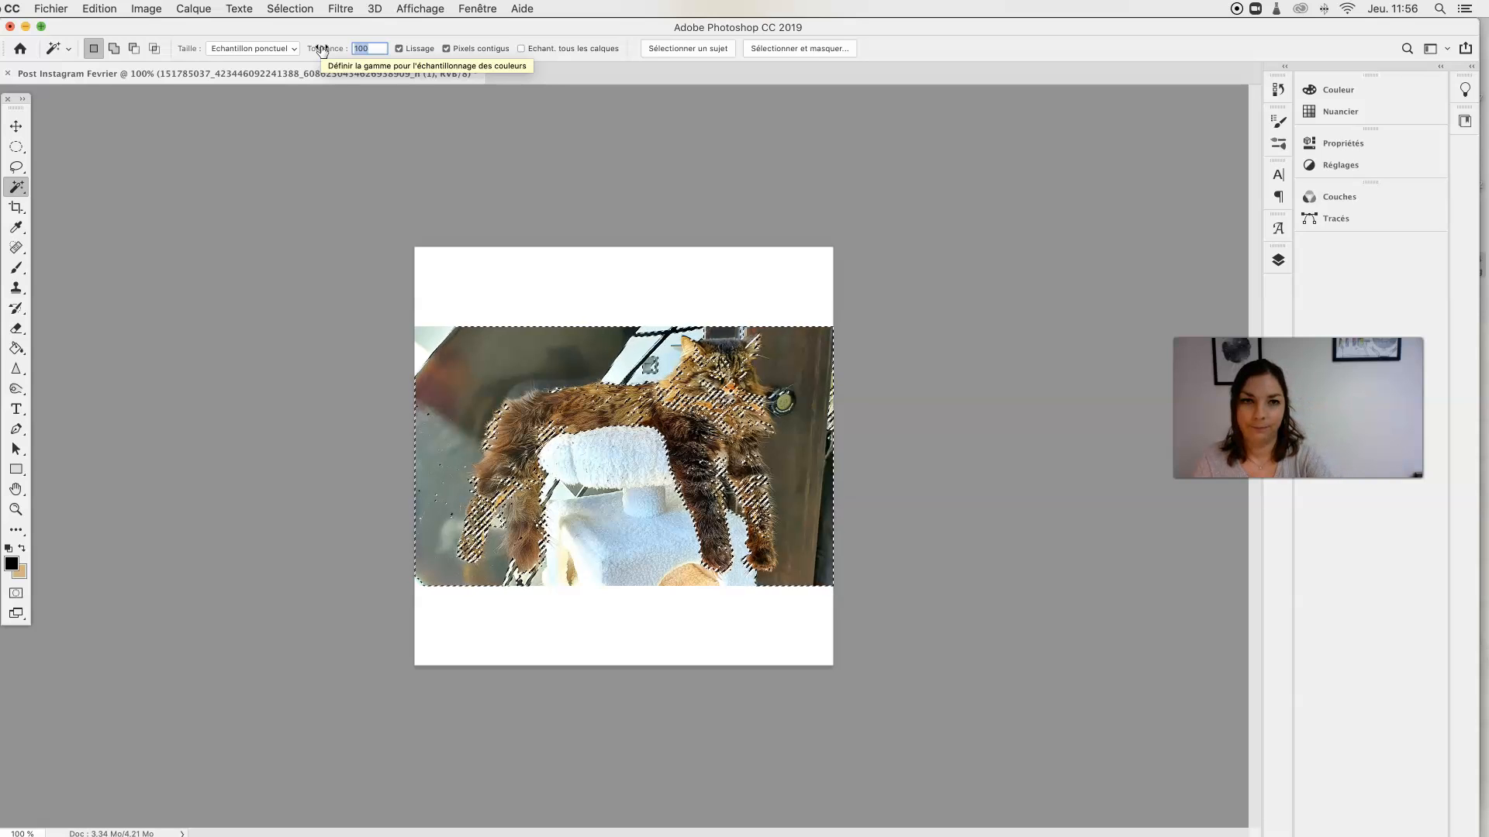
type("20")
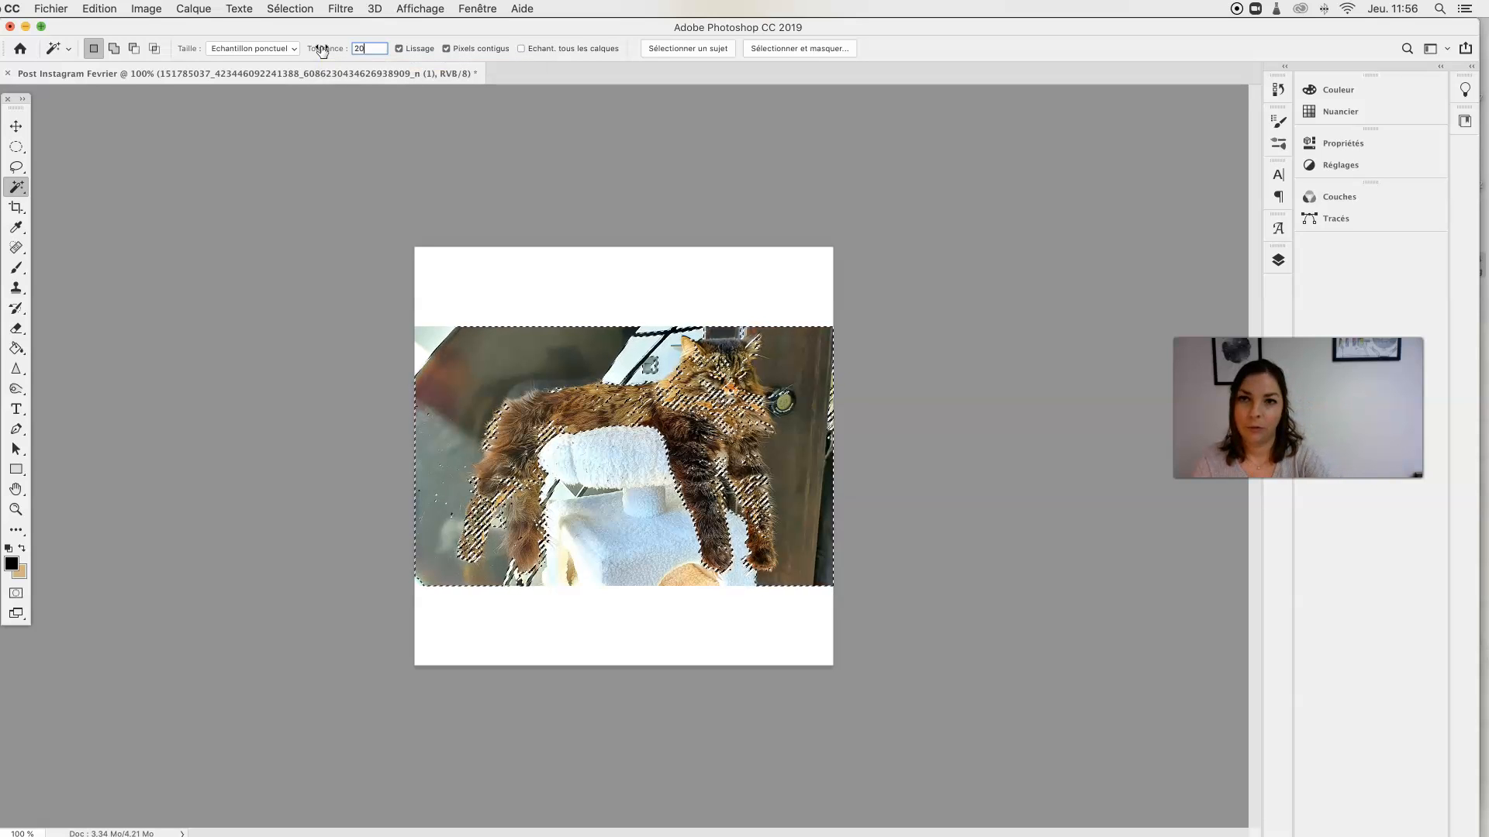
key("super+d")
left_click(506, 360)
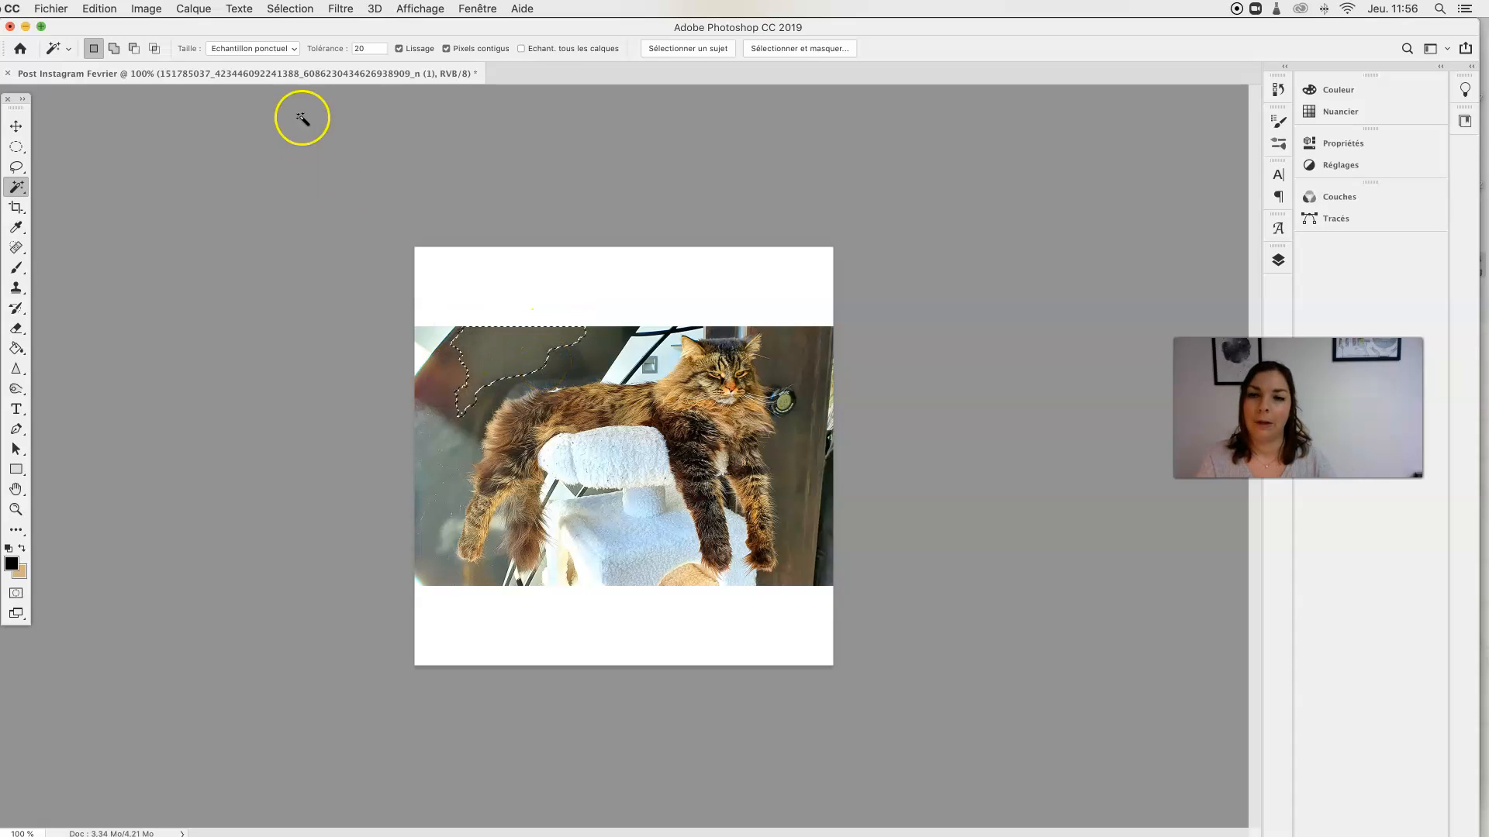
Step: Set the Magic Wand tolerance to 30, extend the selection over the dark background above the cat, and deselect it
left_click(336, 49)
type("30")
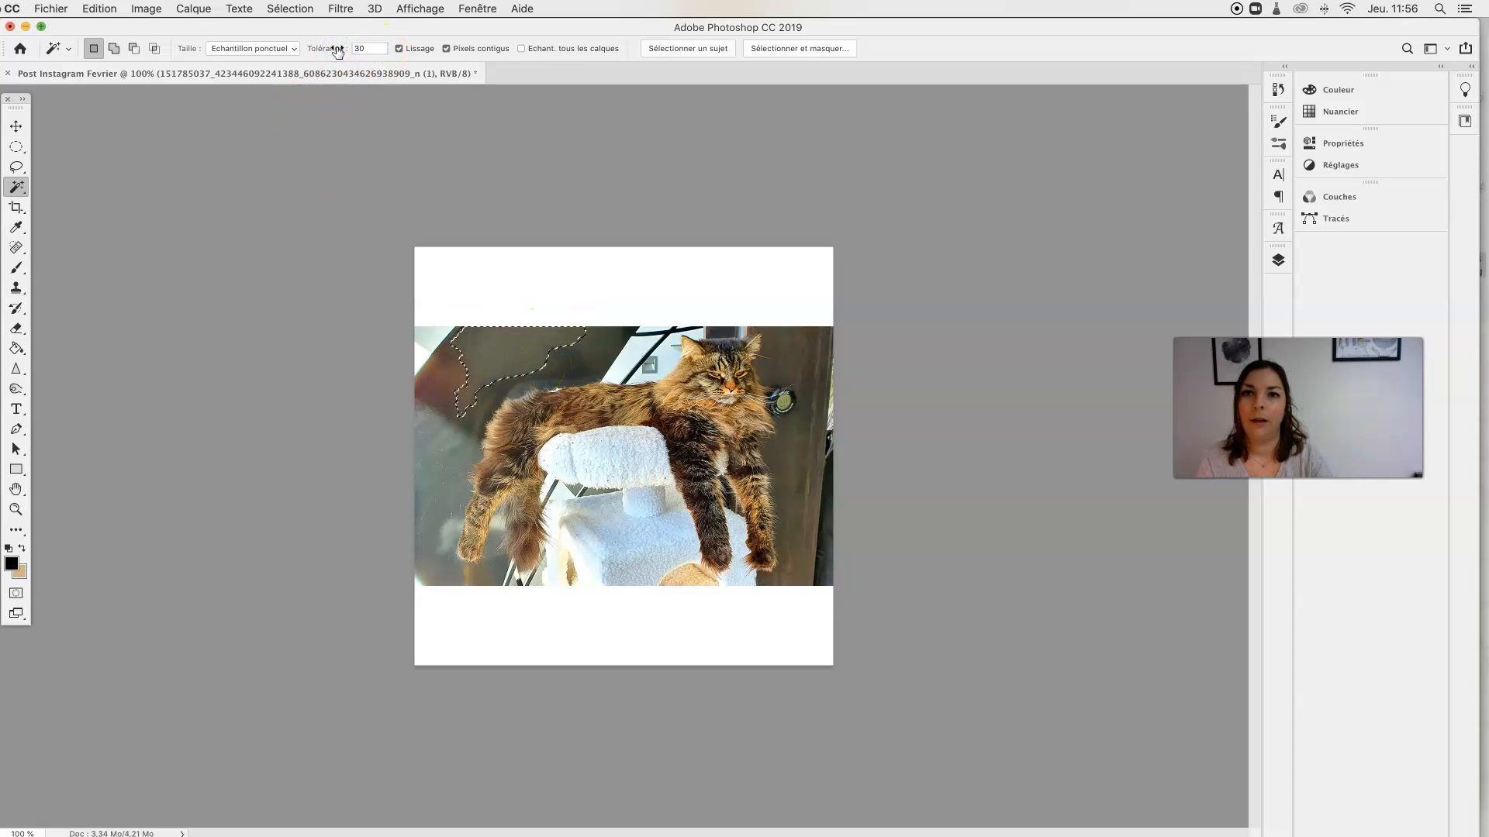
left_click(593, 356)
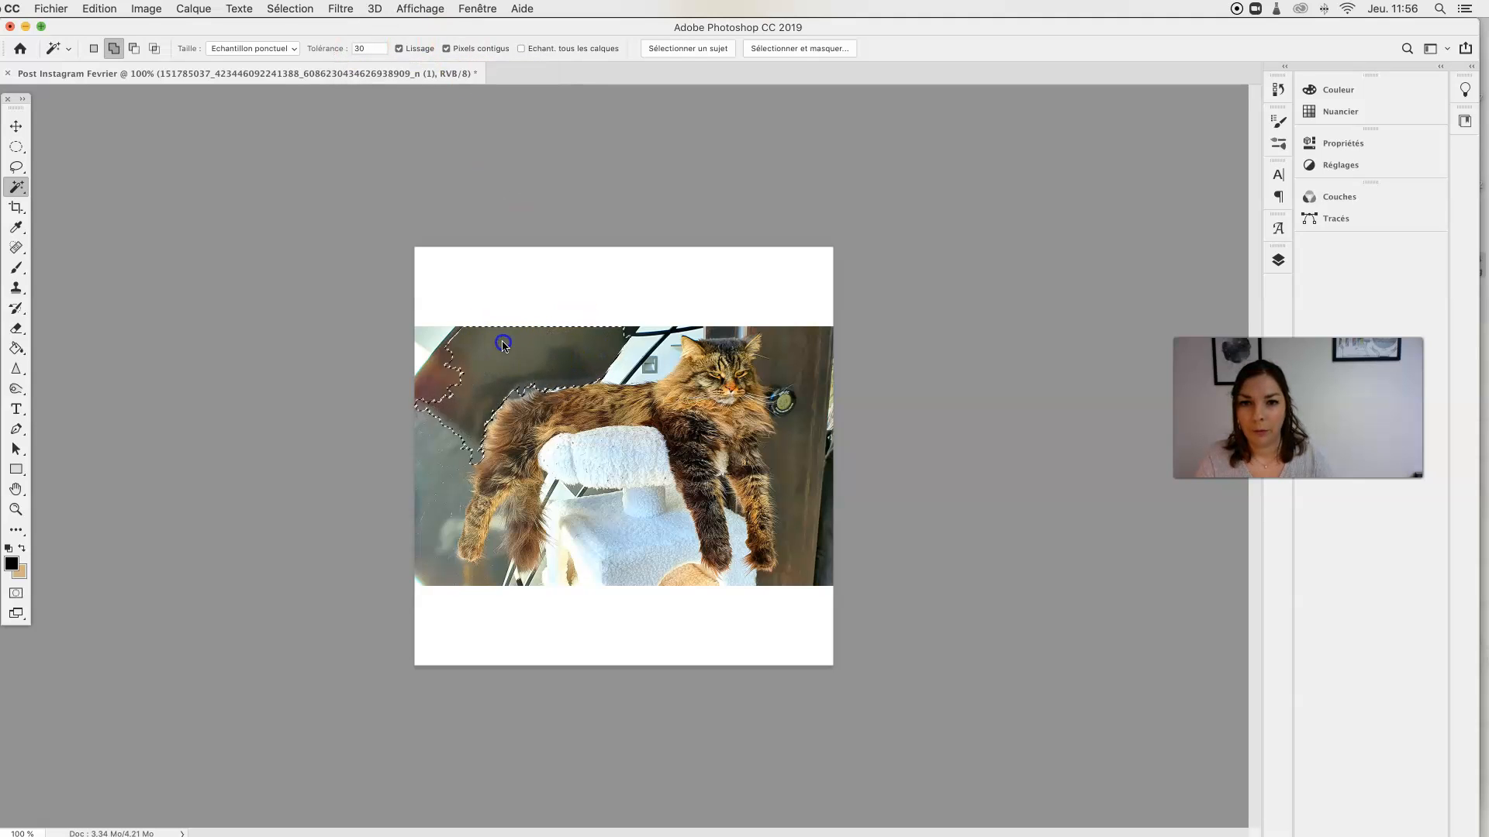
key("super+d")
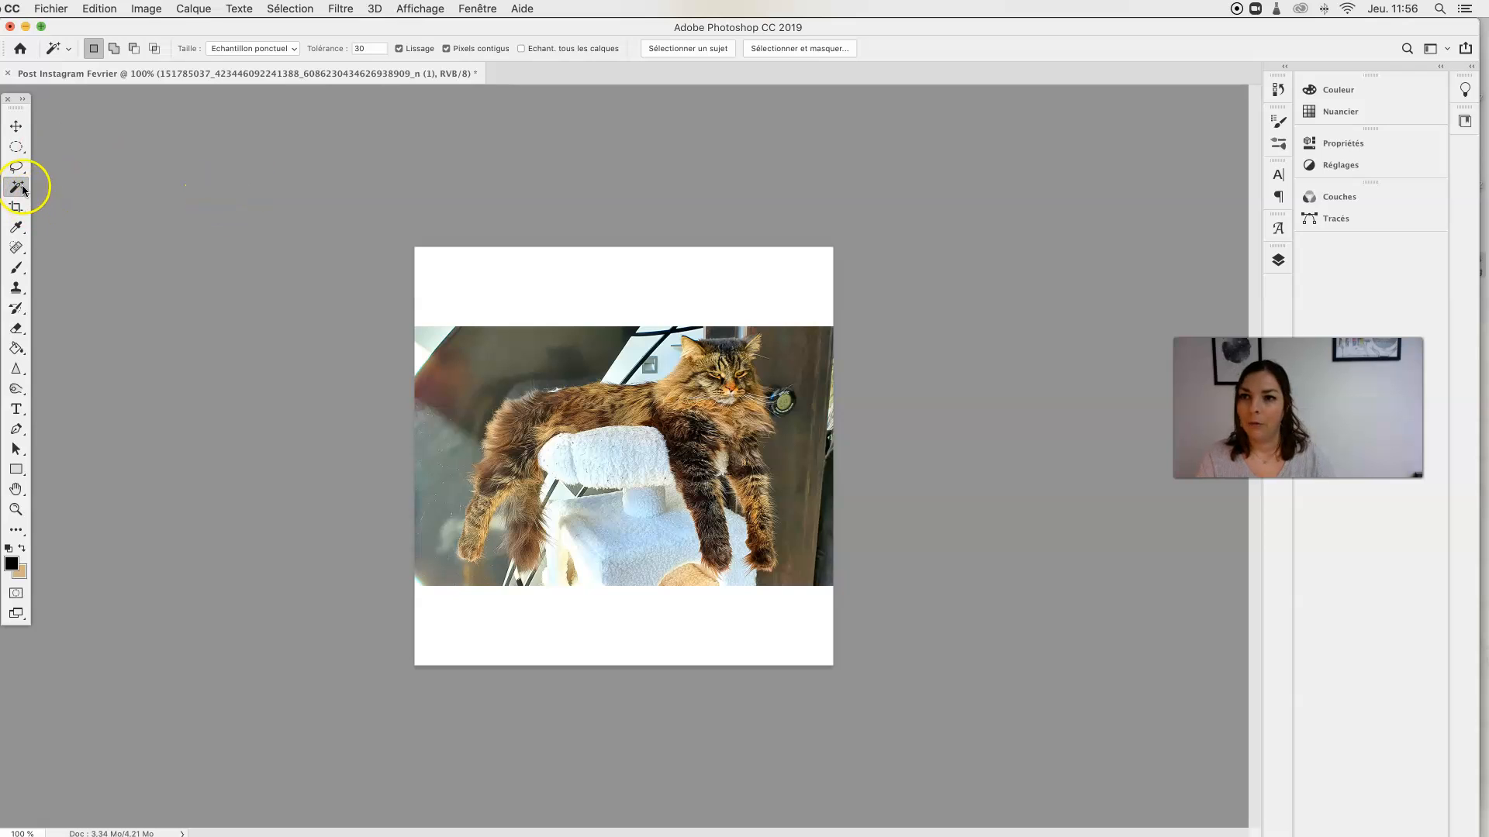
Step: Crop the canvas to remove the white band above the cat photo and a narrow strip along its left side
left_click(16, 208)
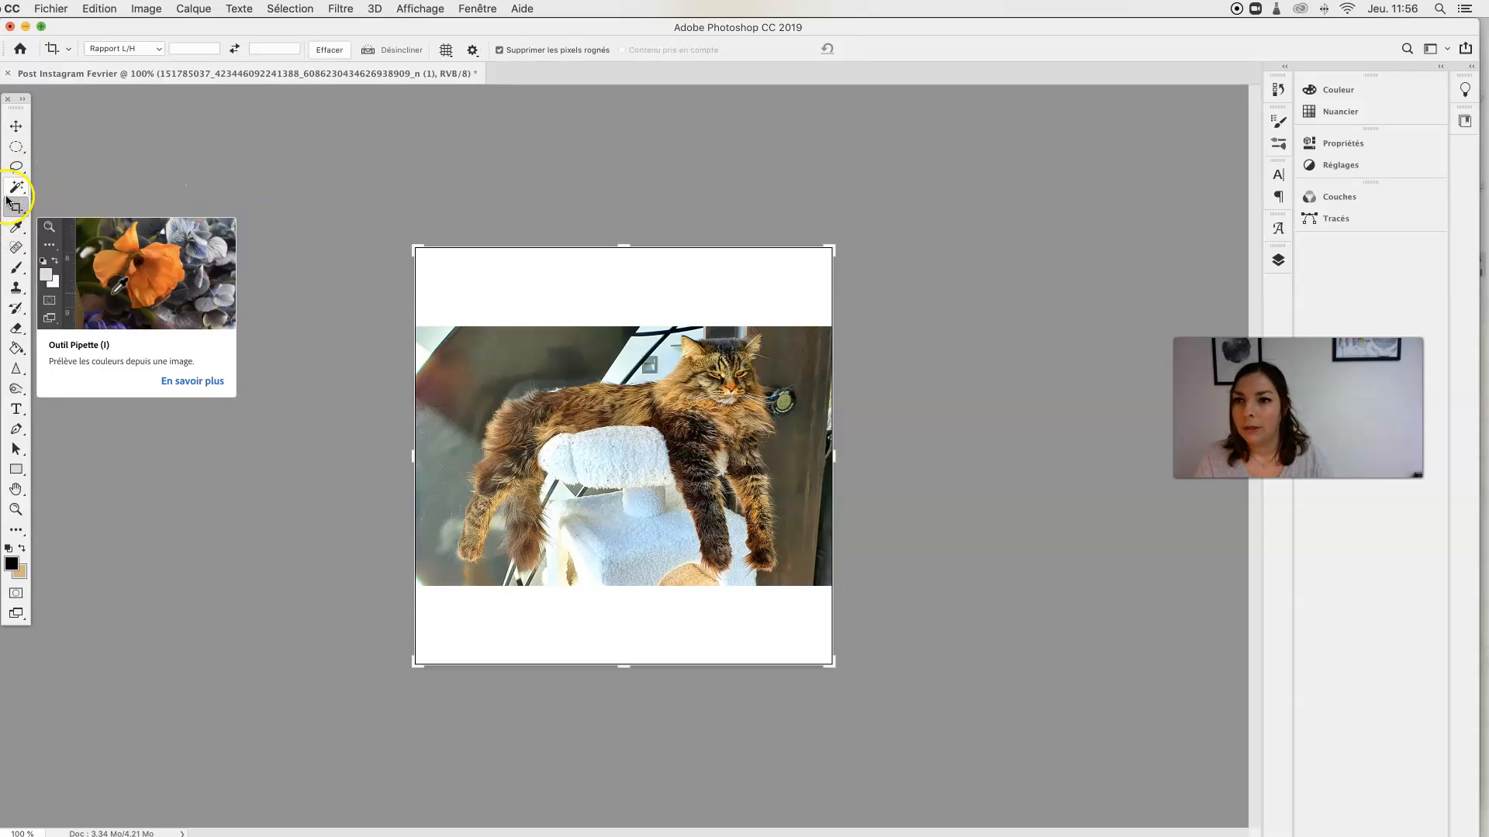
left_click_drag(414, 249, 427, 289)
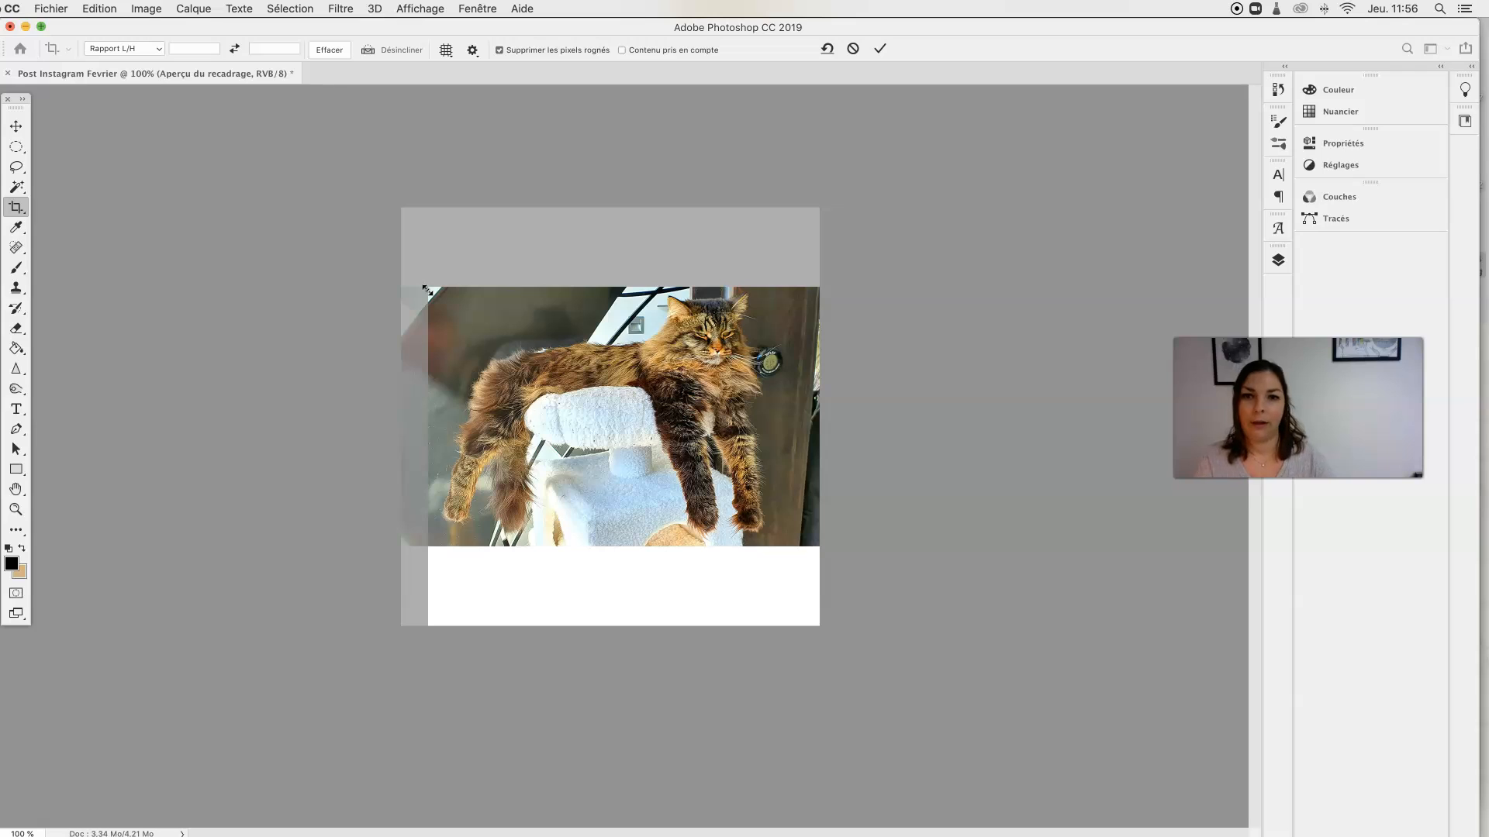
key("Return")
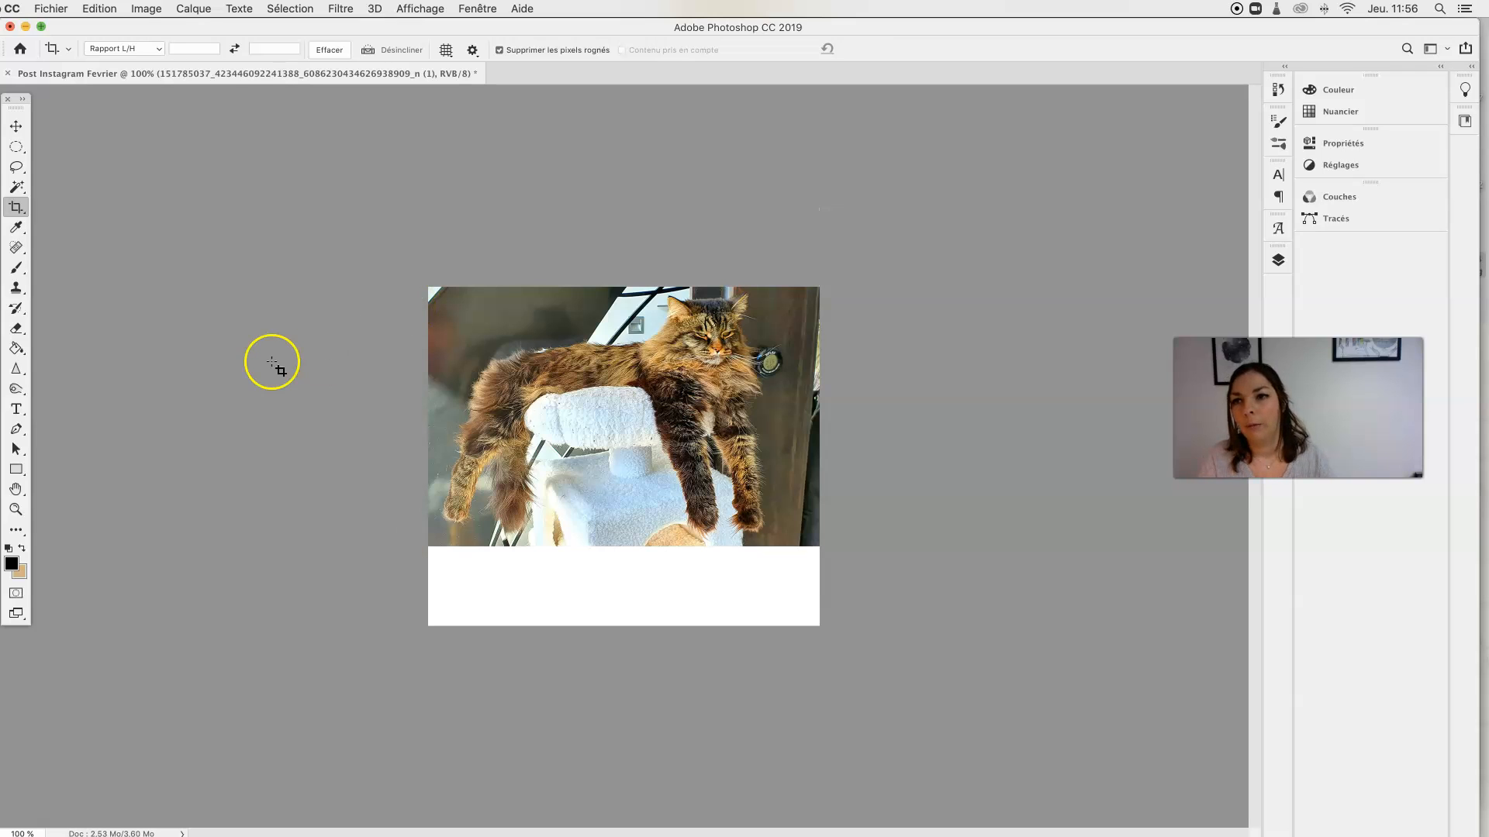
Step: Sample dark brown from the cat's fur as the foreground colour with the Eyedropper and inspect it in the colour picker without changing it
left_click(17, 227)
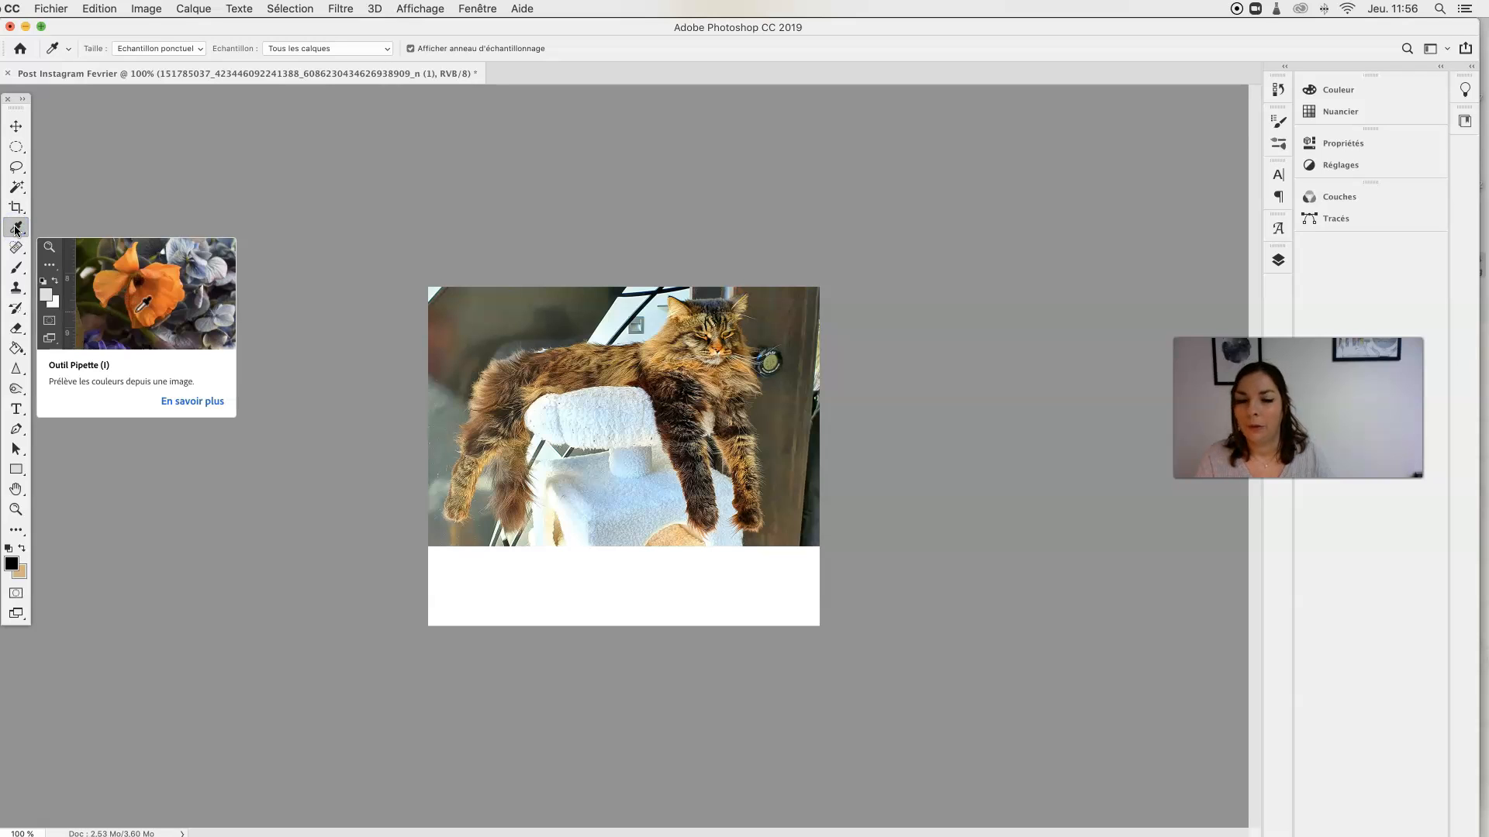
left_click(822, 307)
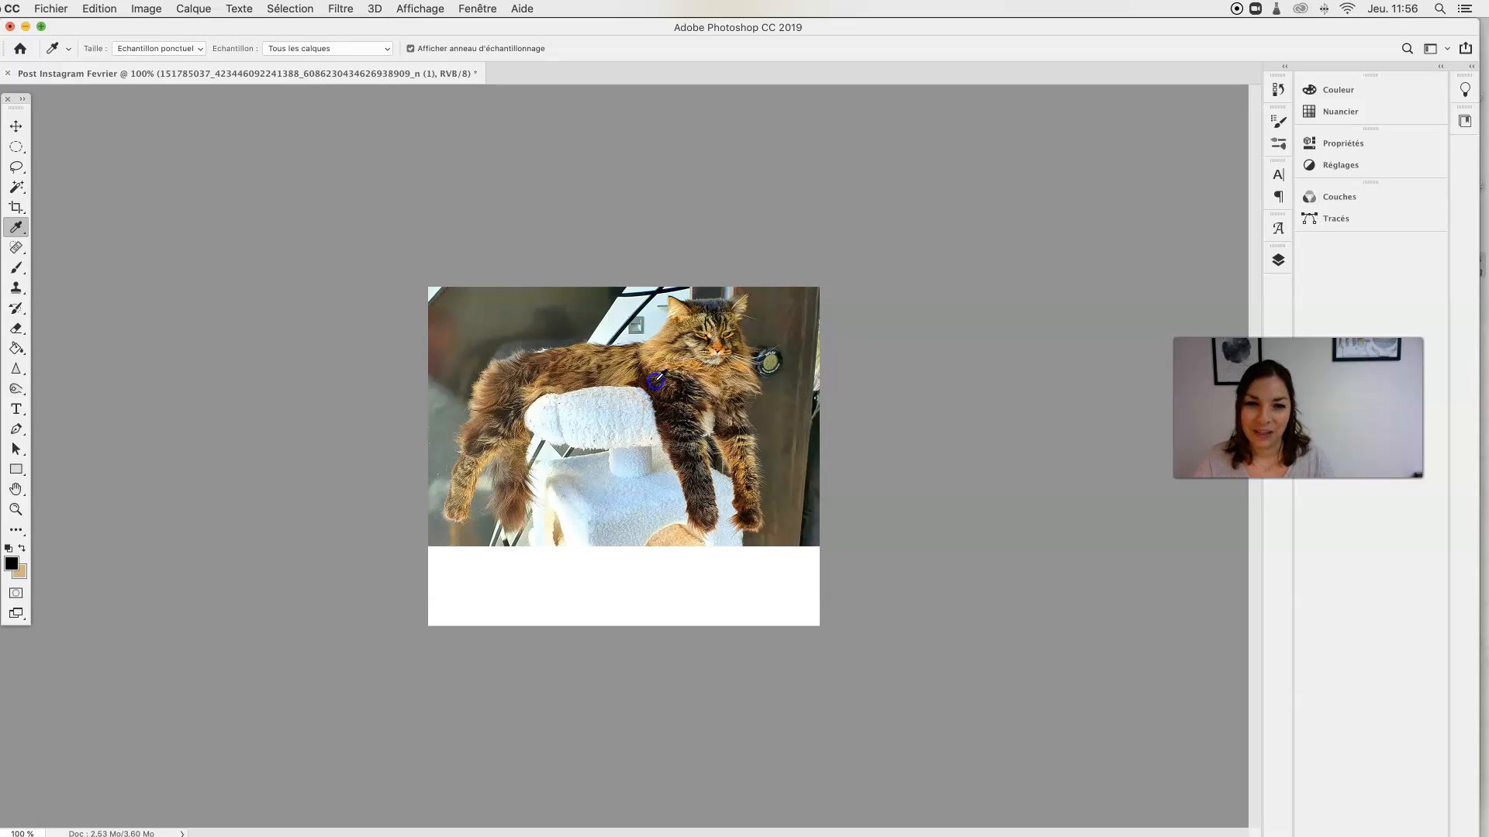
left_click_drag(659, 376, 655, 381)
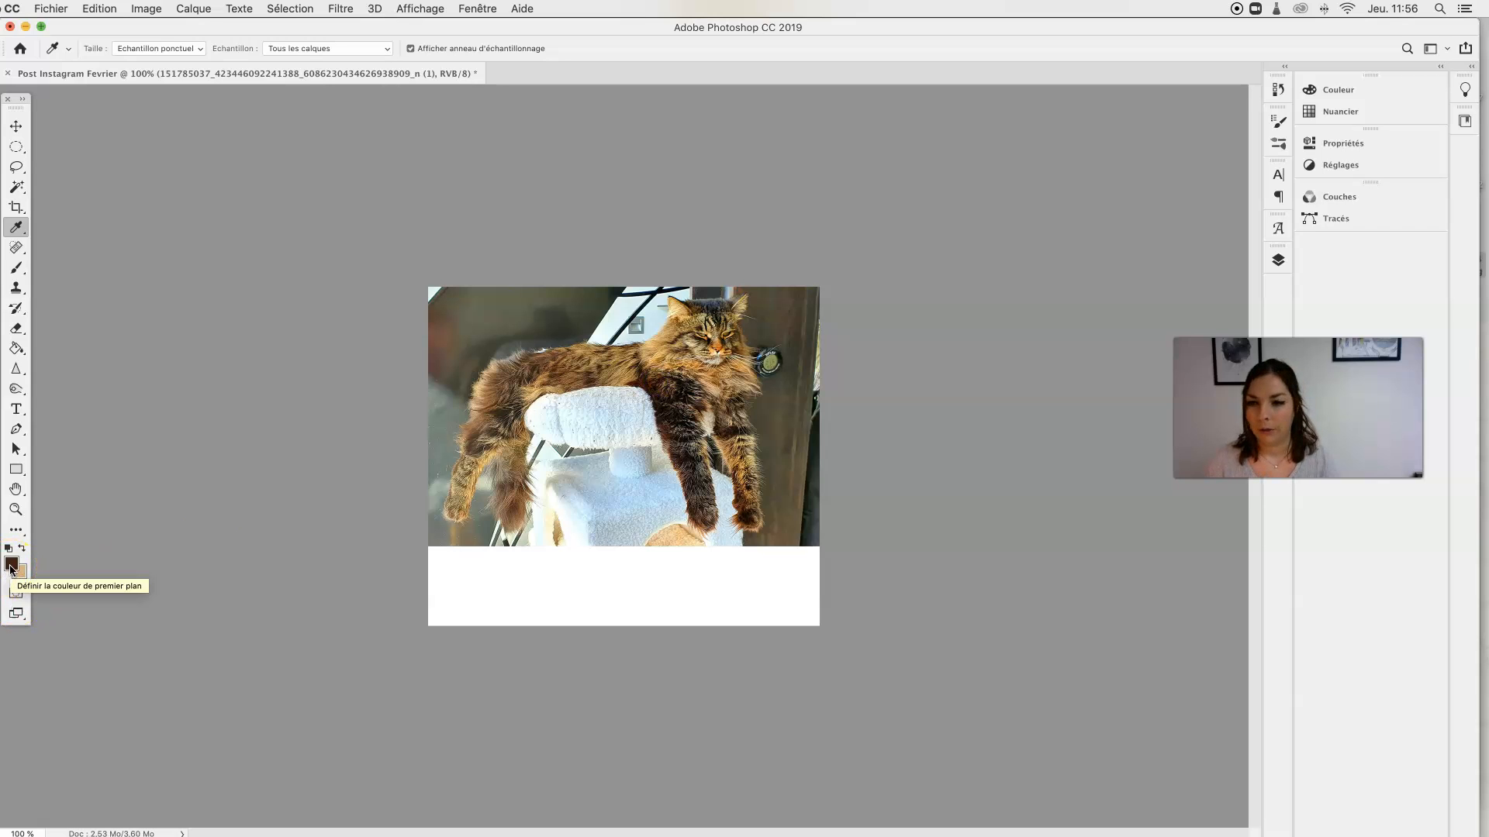
left_click(11, 567)
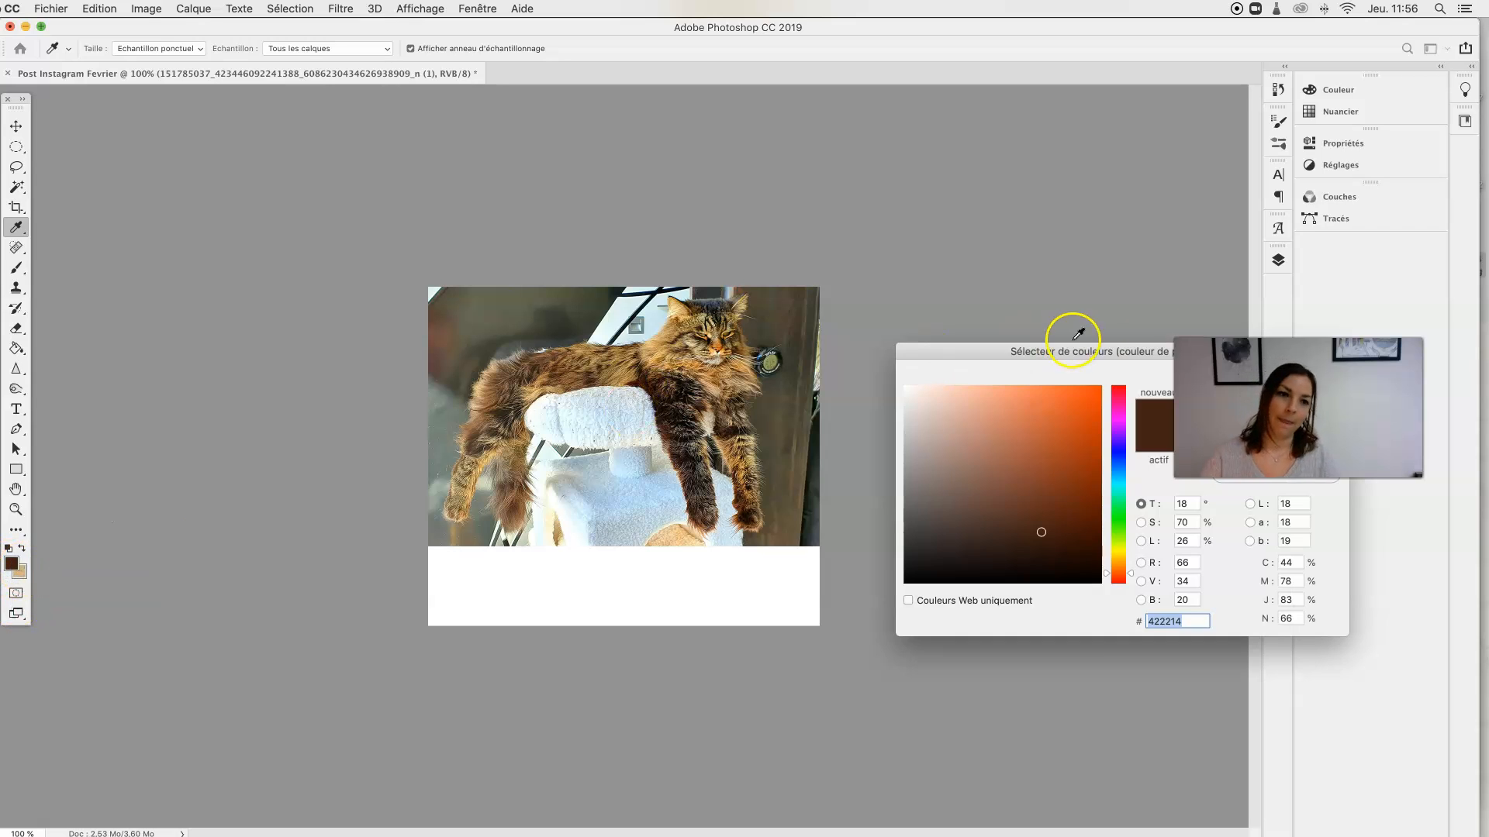
left_click_drag(1131, 345, 733, 175)
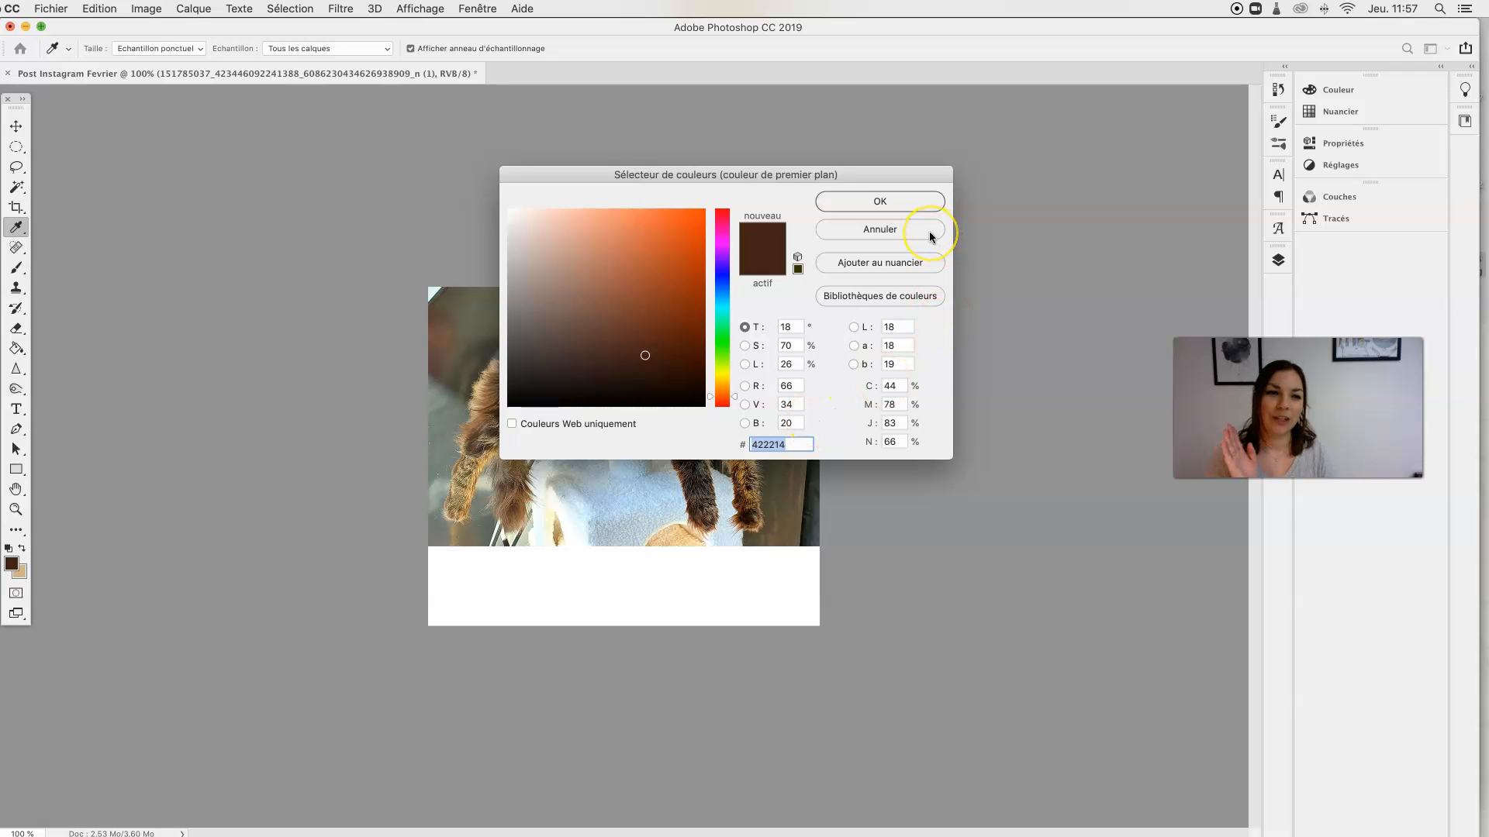
left_click(880, 230)
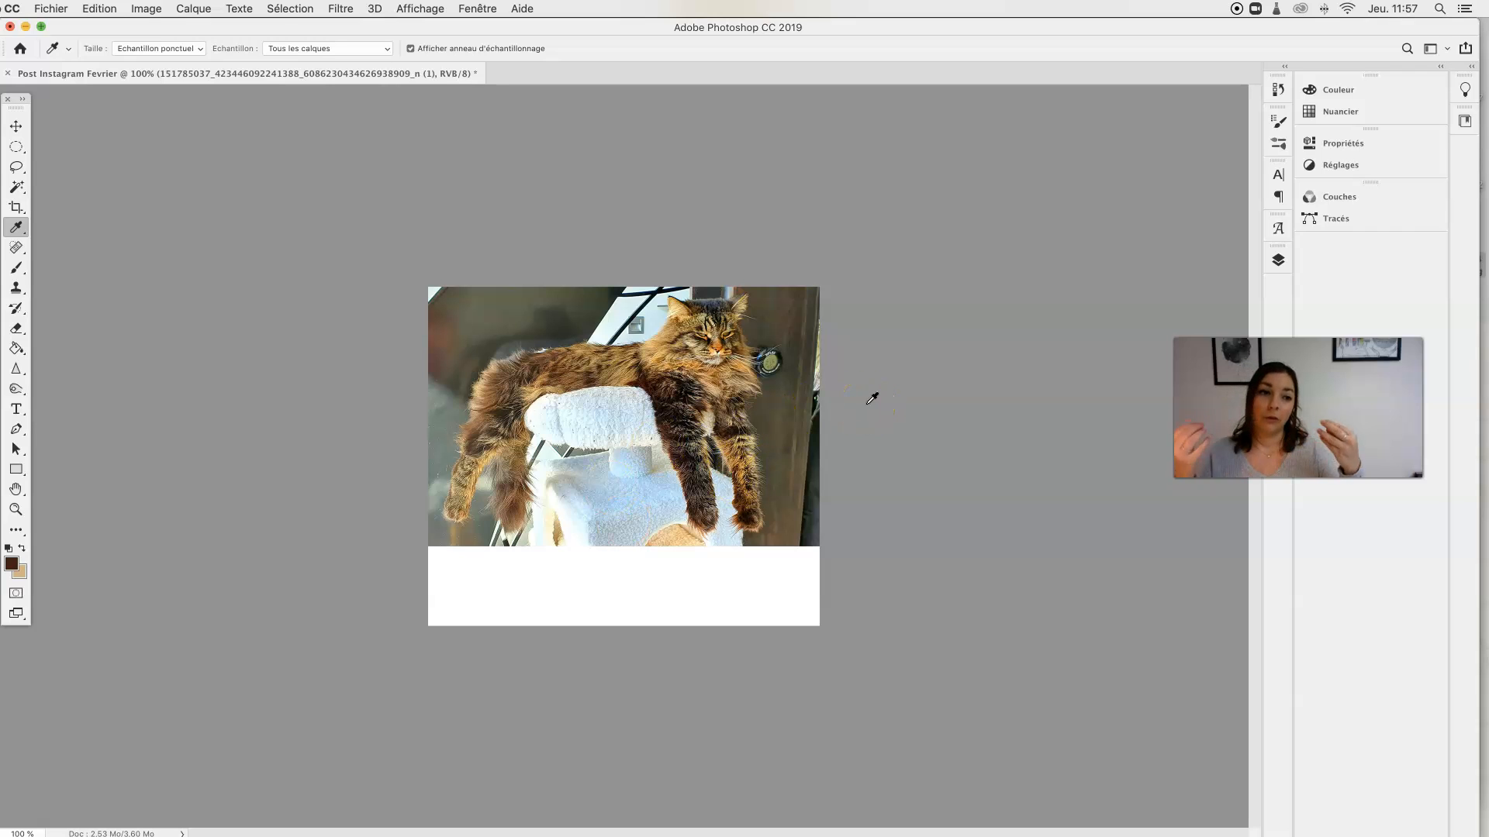
Step: Activate the Spot Healing Brush and rasterize the cat photo's smart object so it can be retouched
left_click(16, 250)
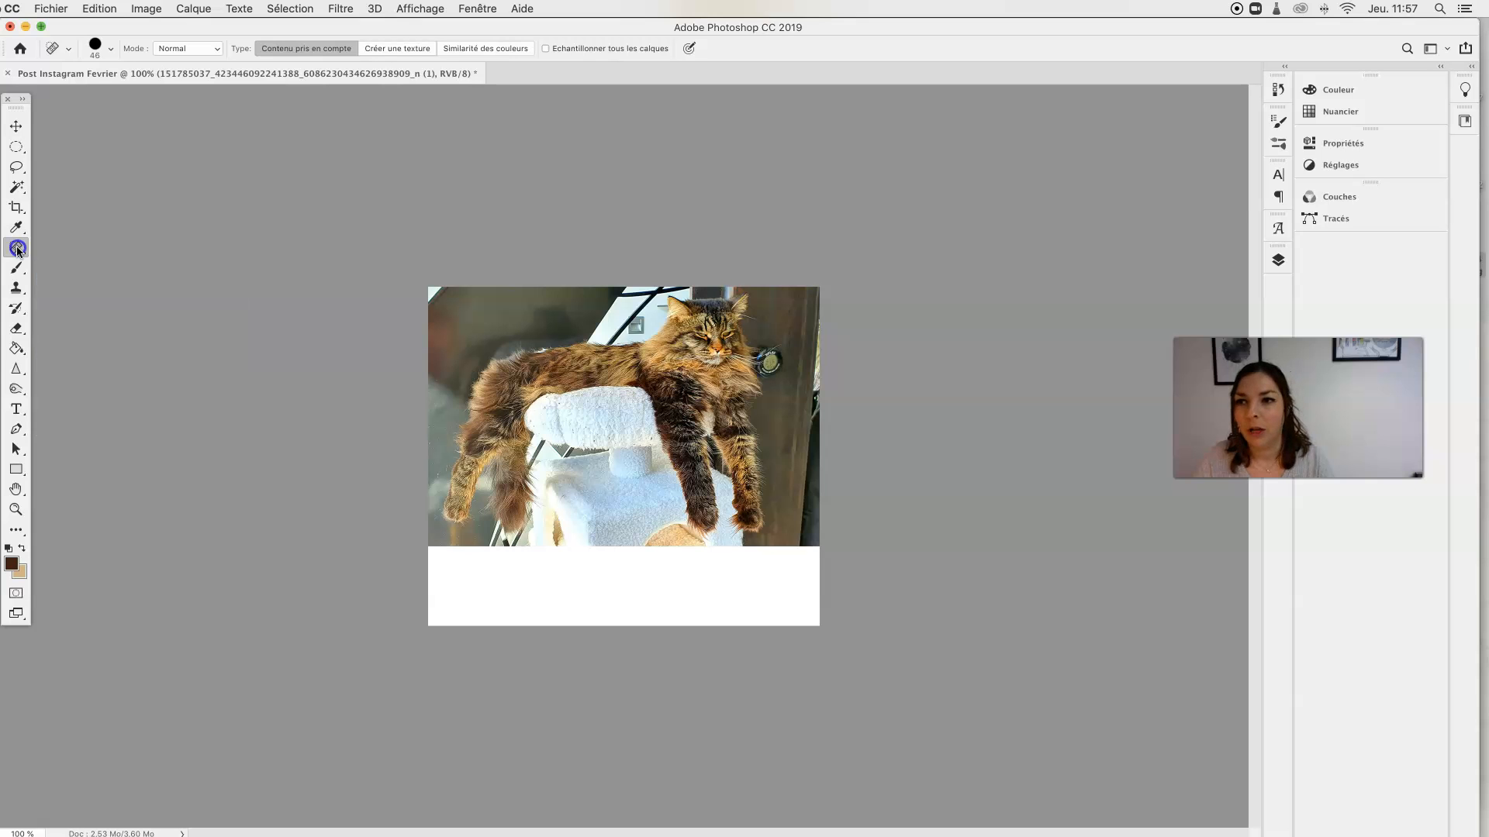
key("z")
left_click(526, 473)
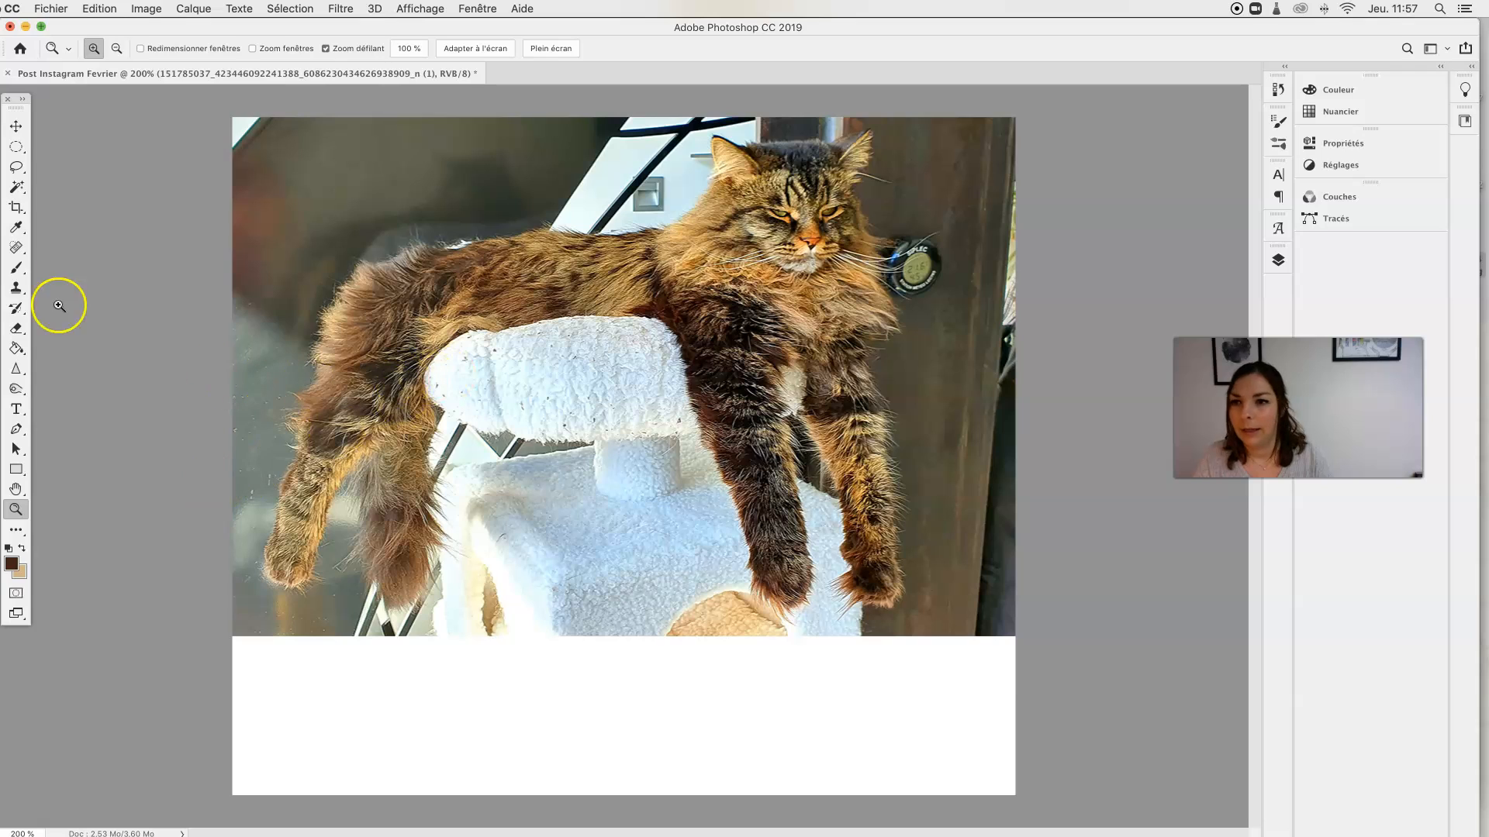
left_click(14, 248)
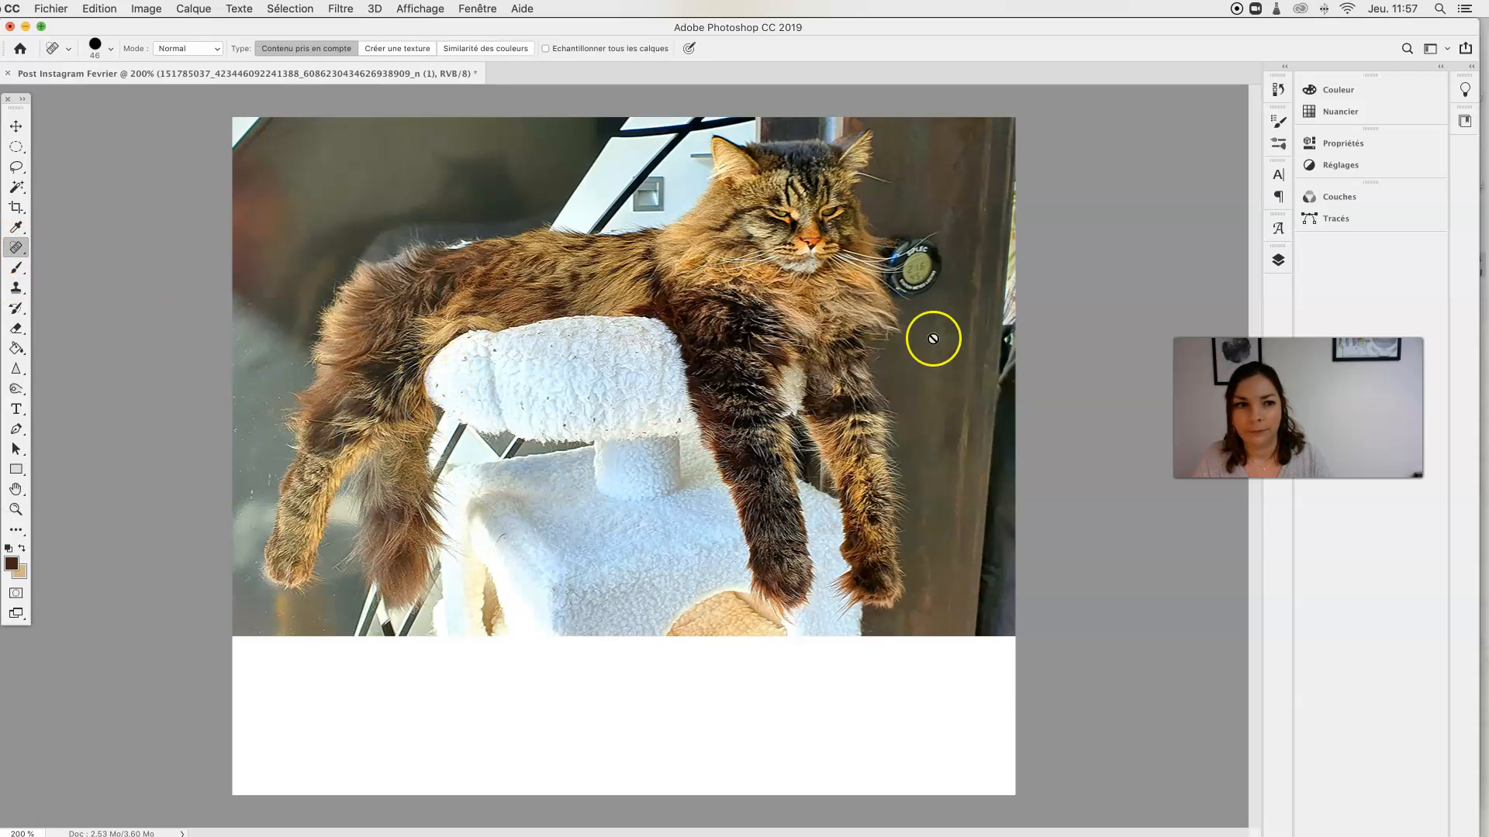
left_click(1279, 261)
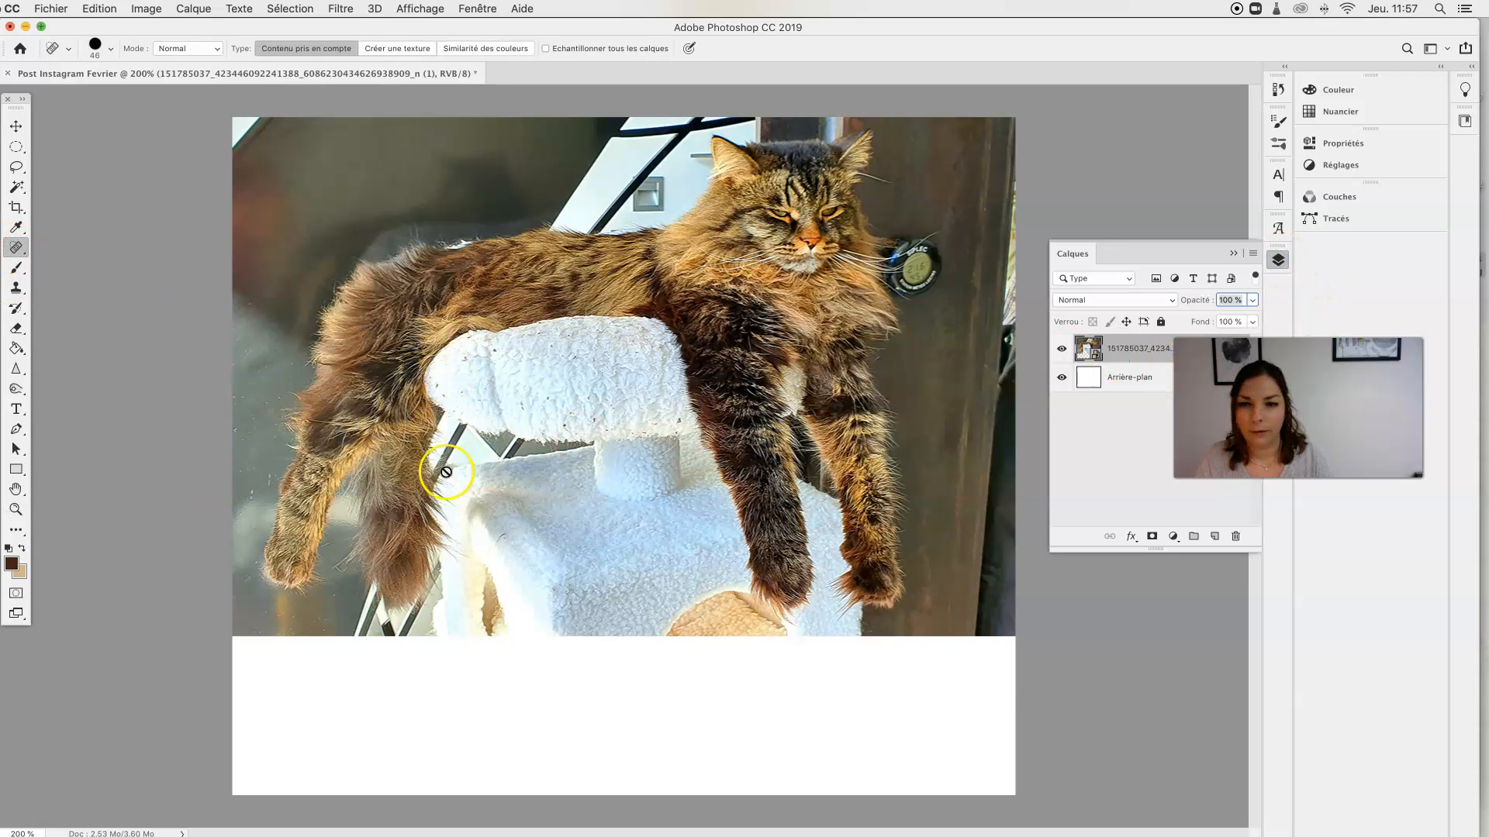
left_click(279, 443)
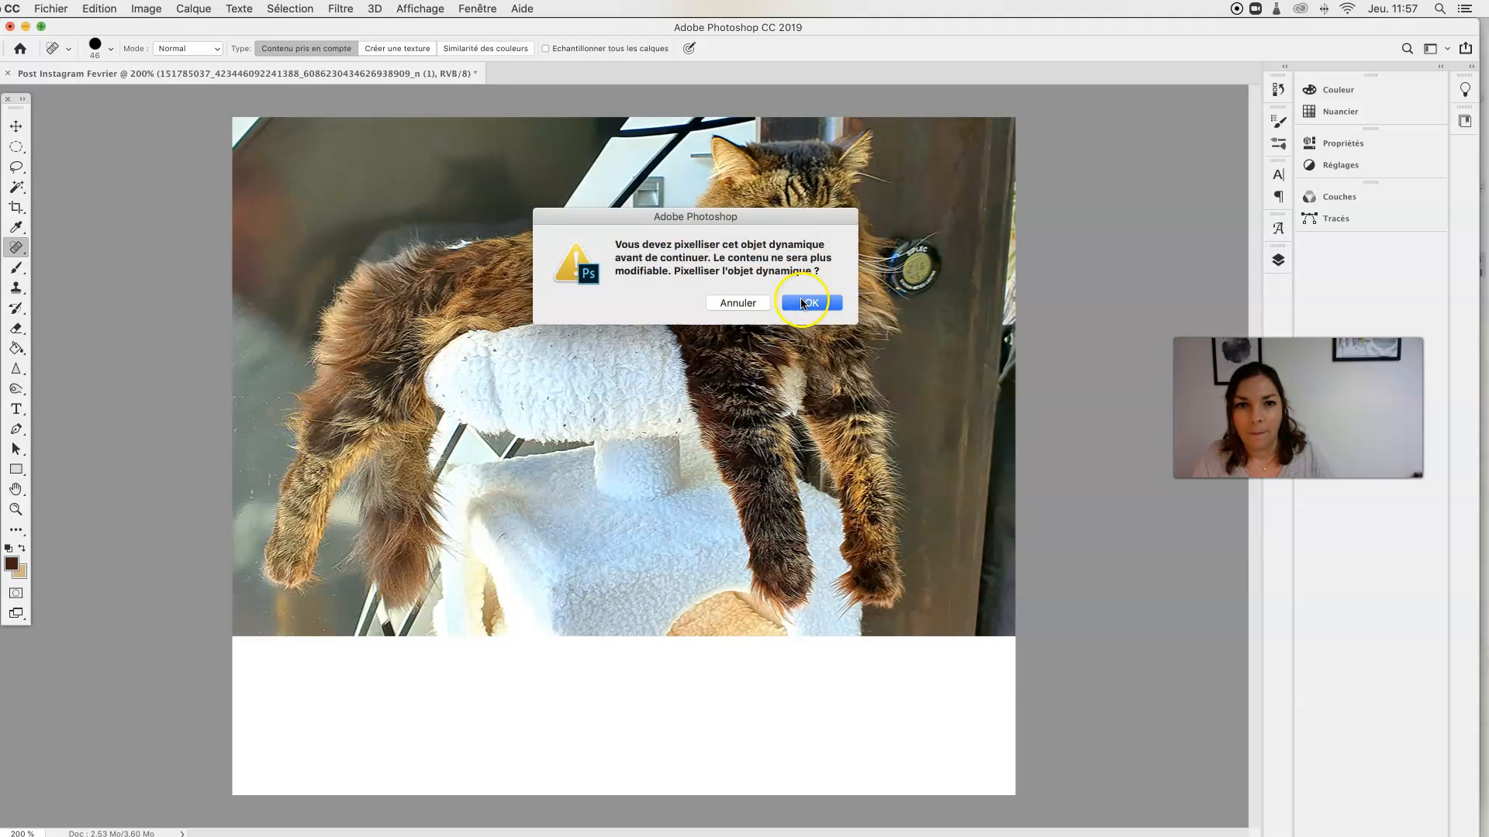
left_click(830, 309)
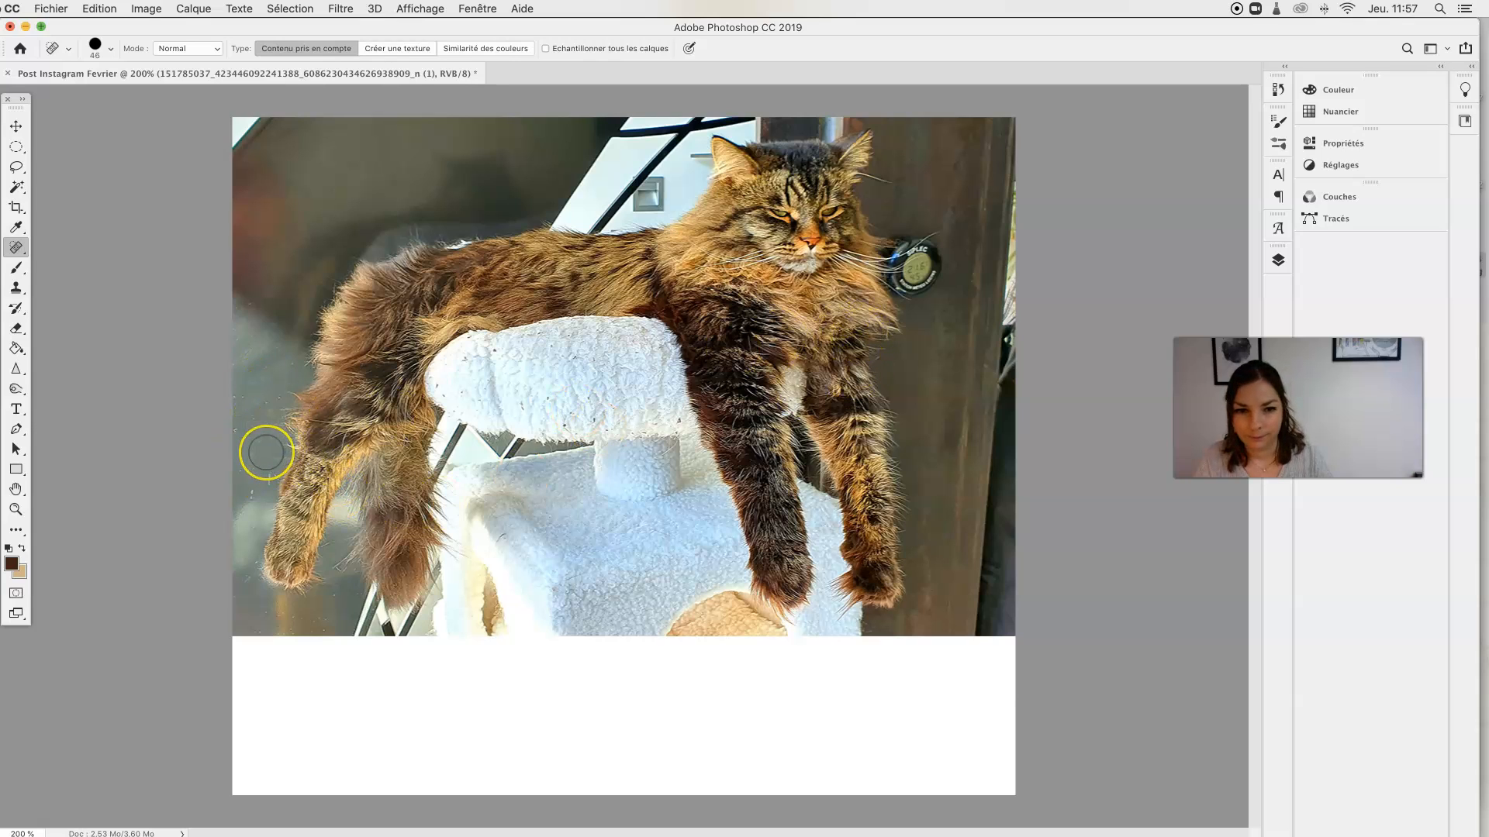
Step: Remove the small specks on the dark background beside the cat's hind leg with the Spot Healing Brush
mouse_move(265, 452)
left_mouse_down()
mouse_move(331, 452)
mouse_move(327, 471)
mouse_move(260, 407)
mouse_move(246, 471)
mouse_move(276, 340)
mouse_move(271, 467)
mouse_move(279, 266)
mouse_move(245, 424)
left_mouse_up()
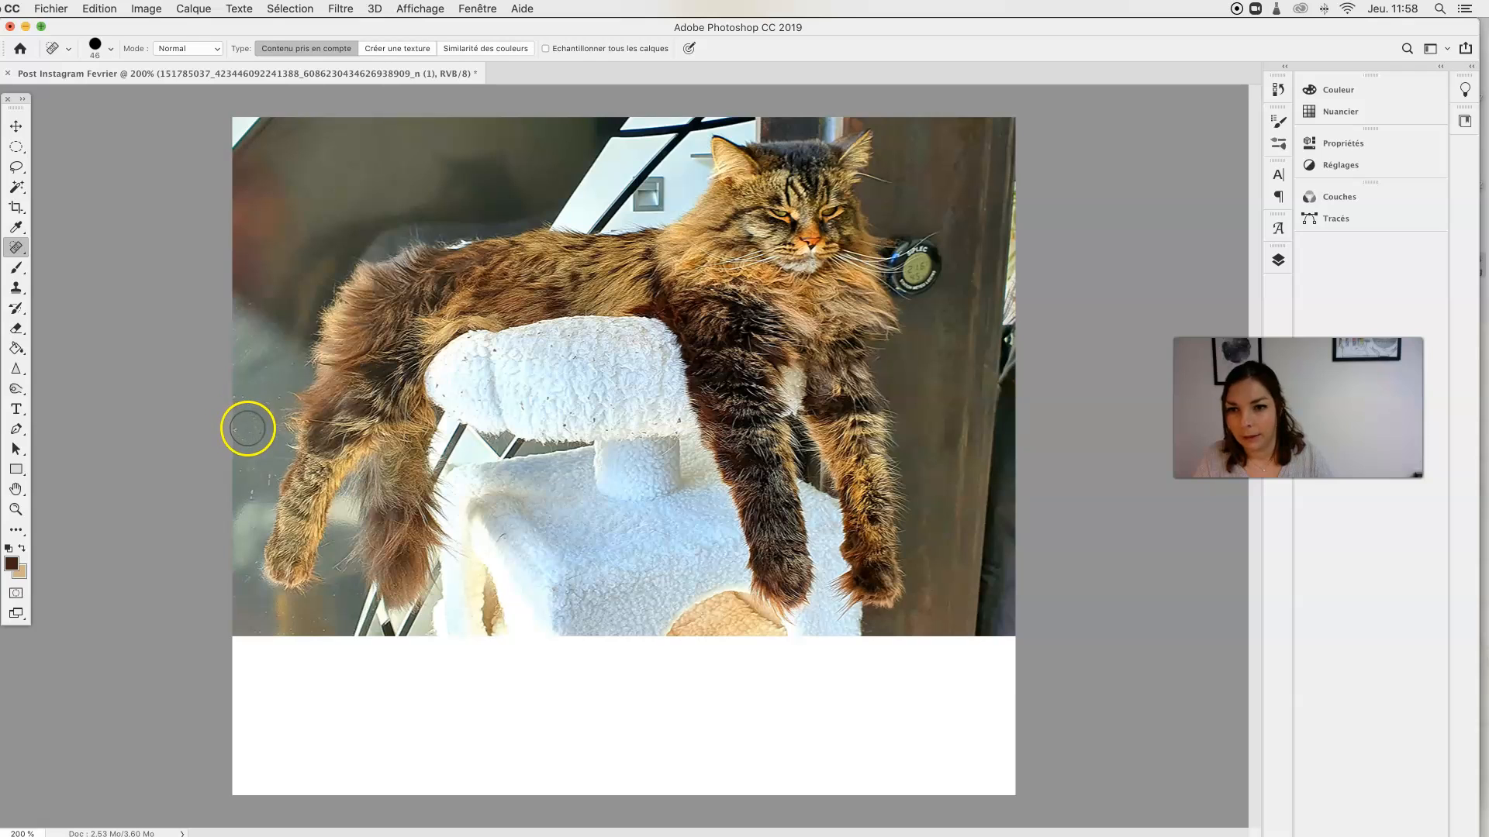
left_click(249, 428)
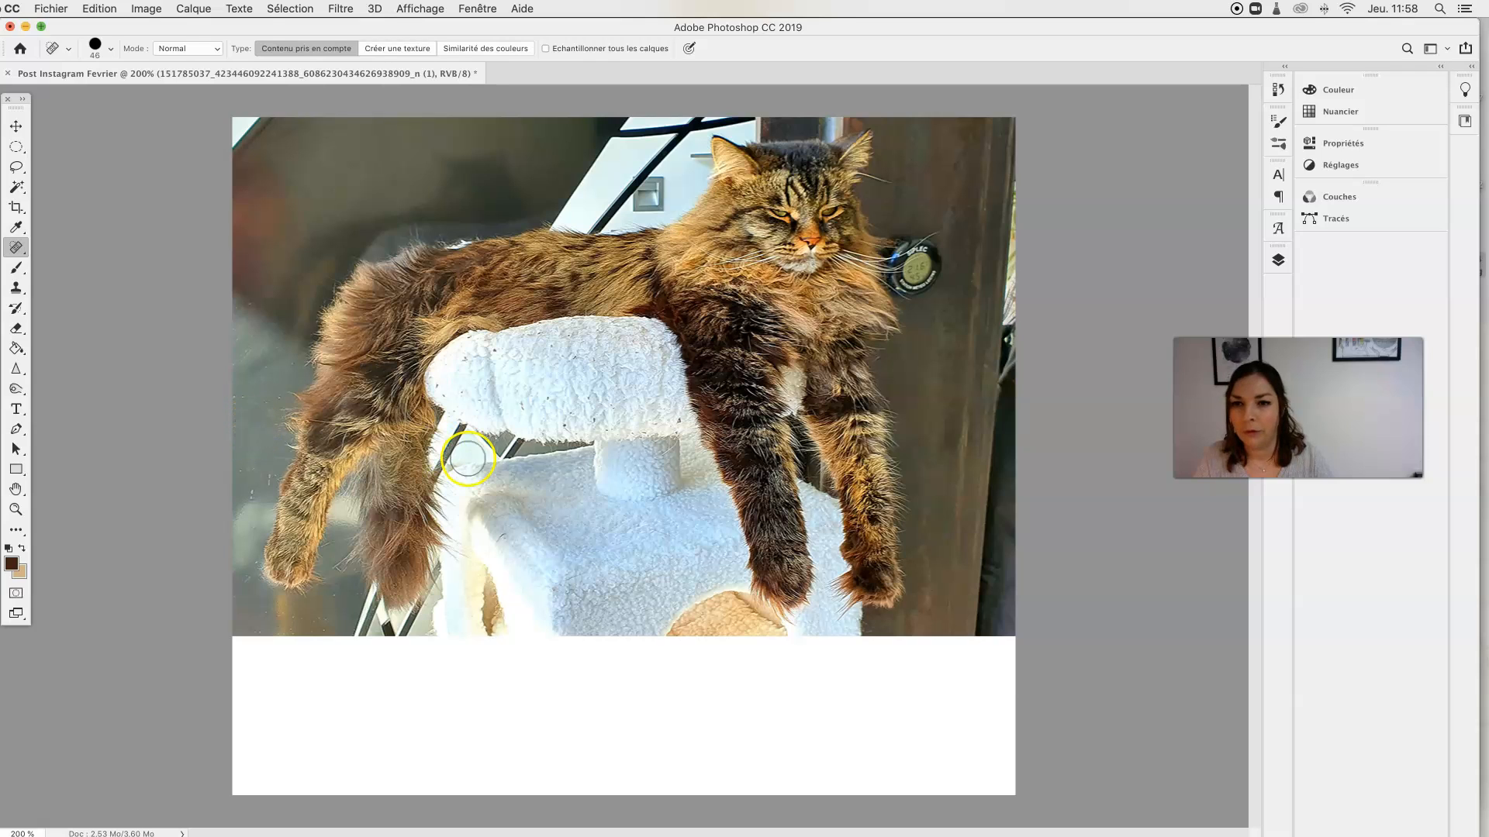
left_click(248, 398)
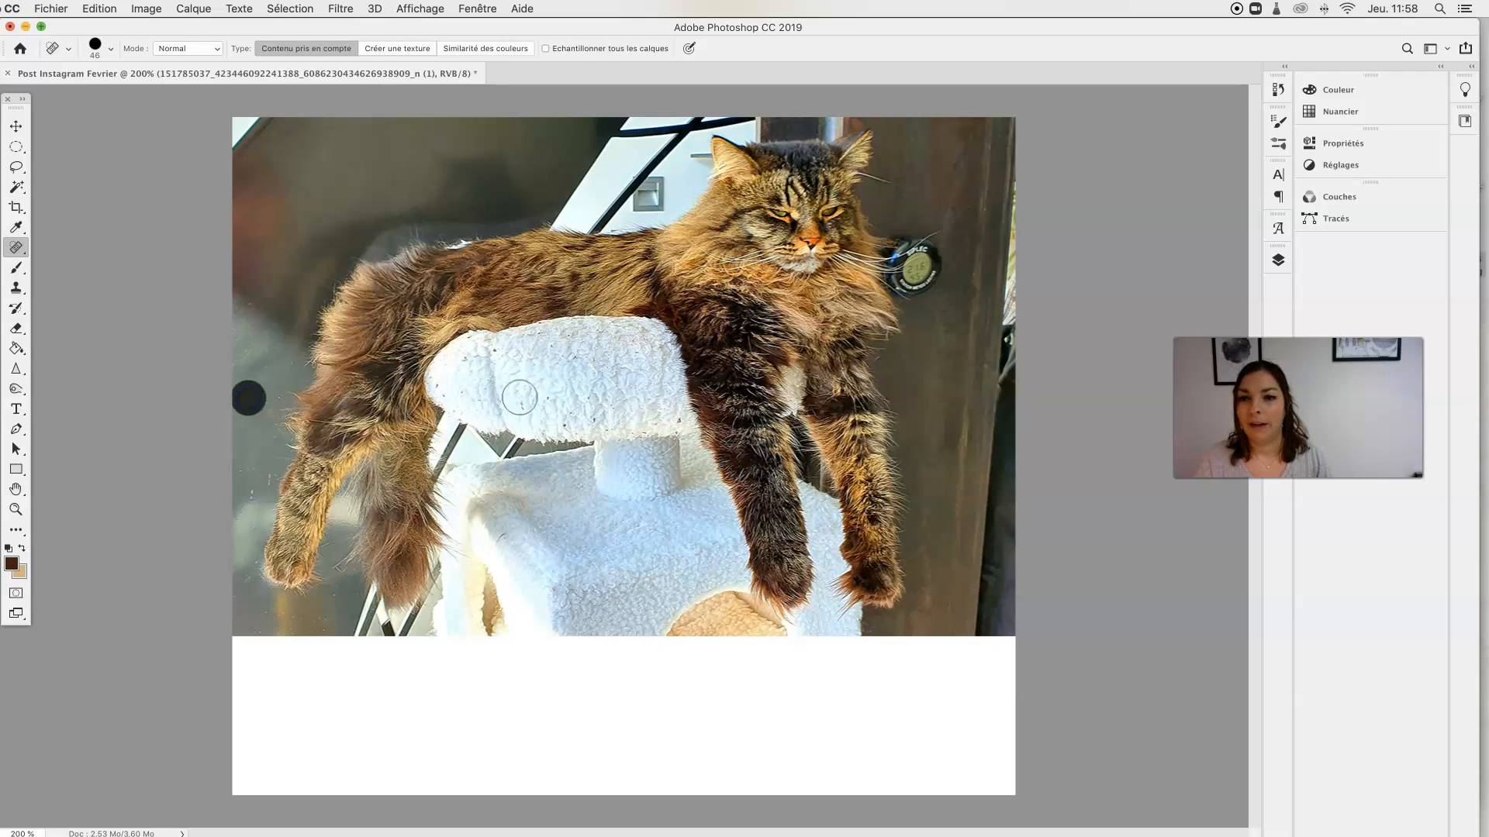
left_click(250, 404)
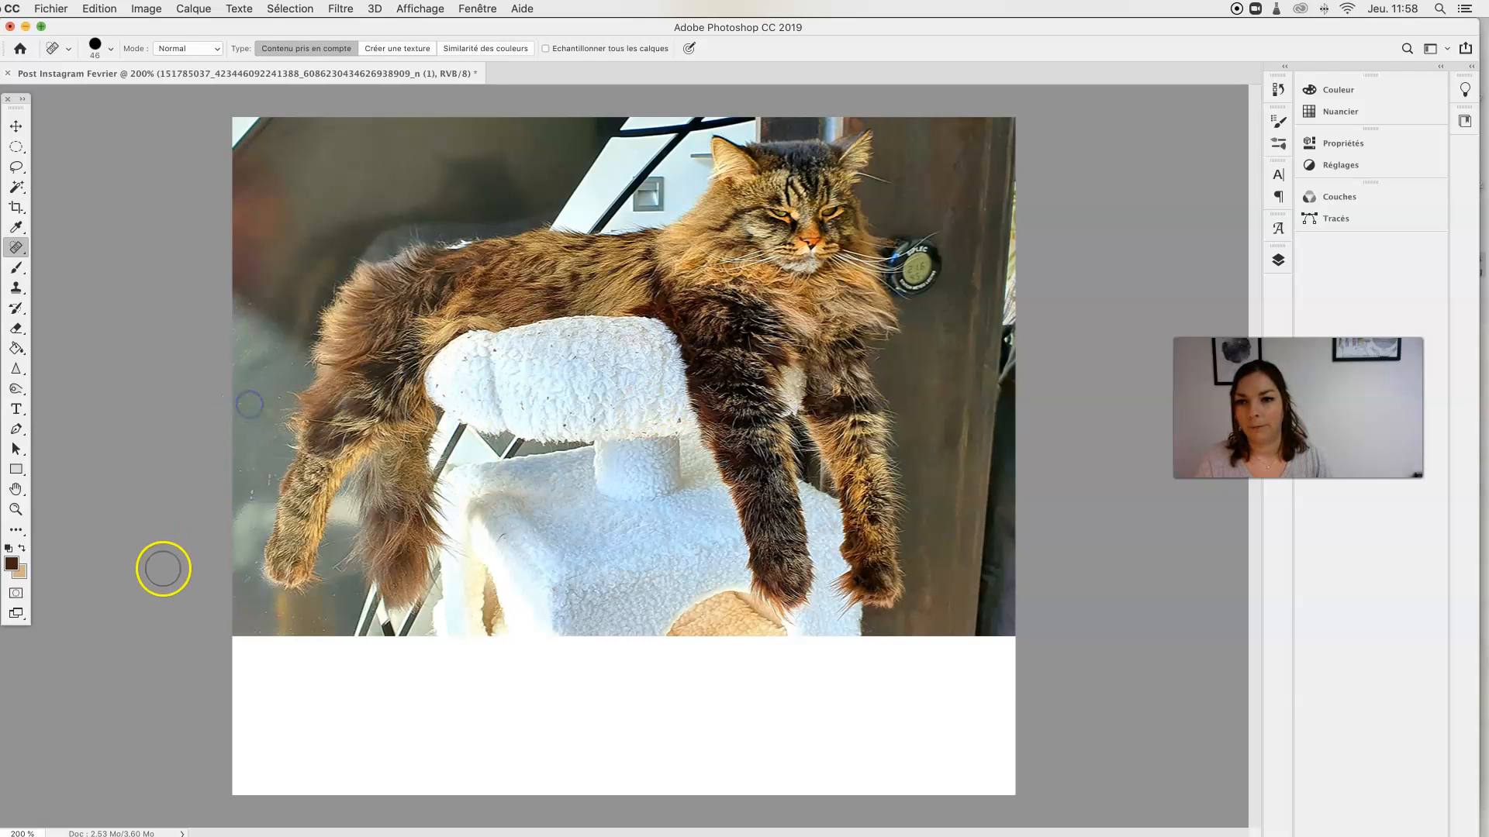
left_click(244, 469)
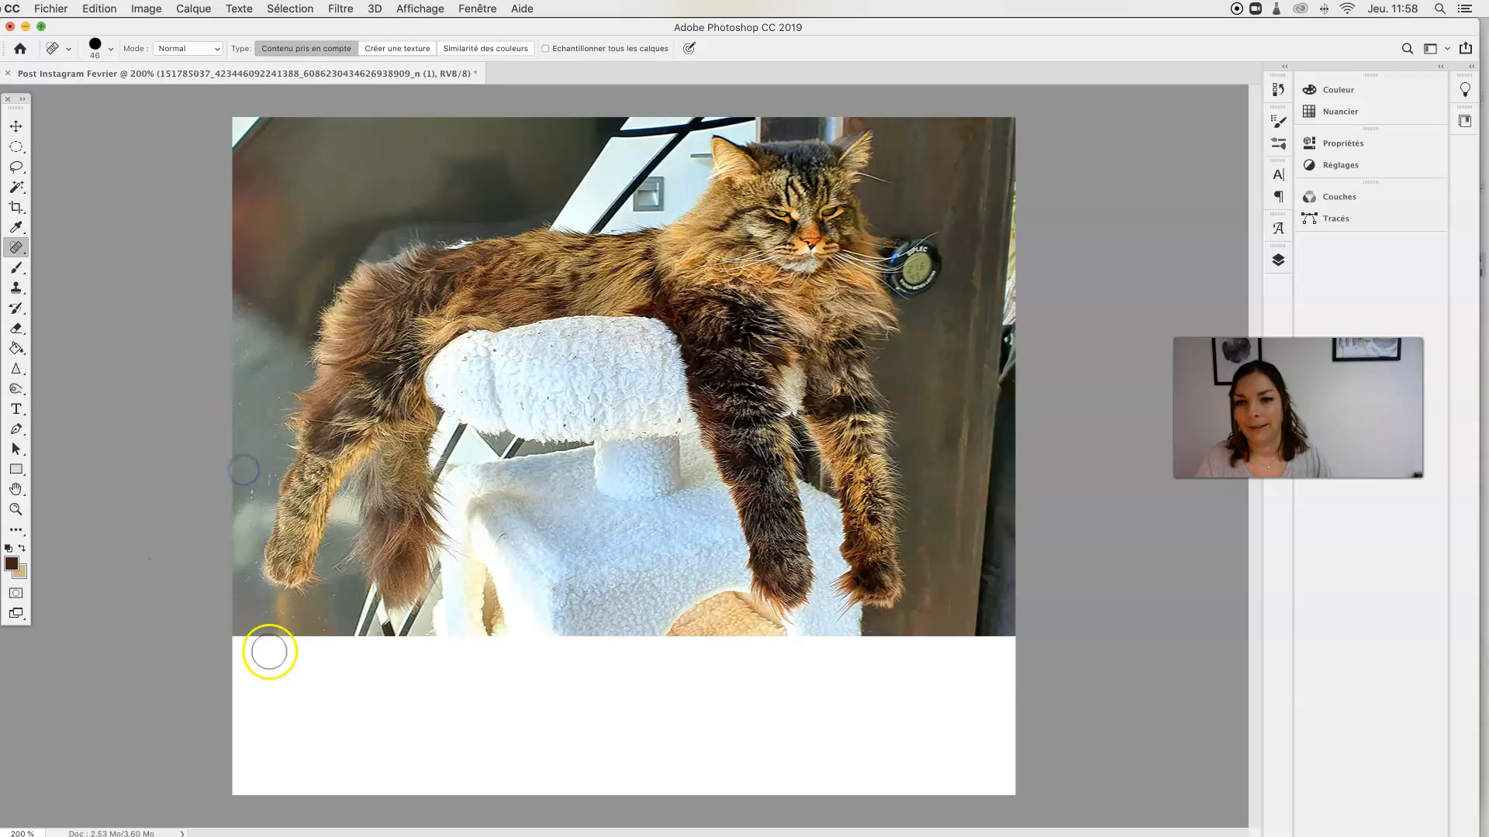
Step: Switch to the Healing Brush and try to retouch the dark background above the cat and the brown panel beside its front legs
right_click(13, 250)
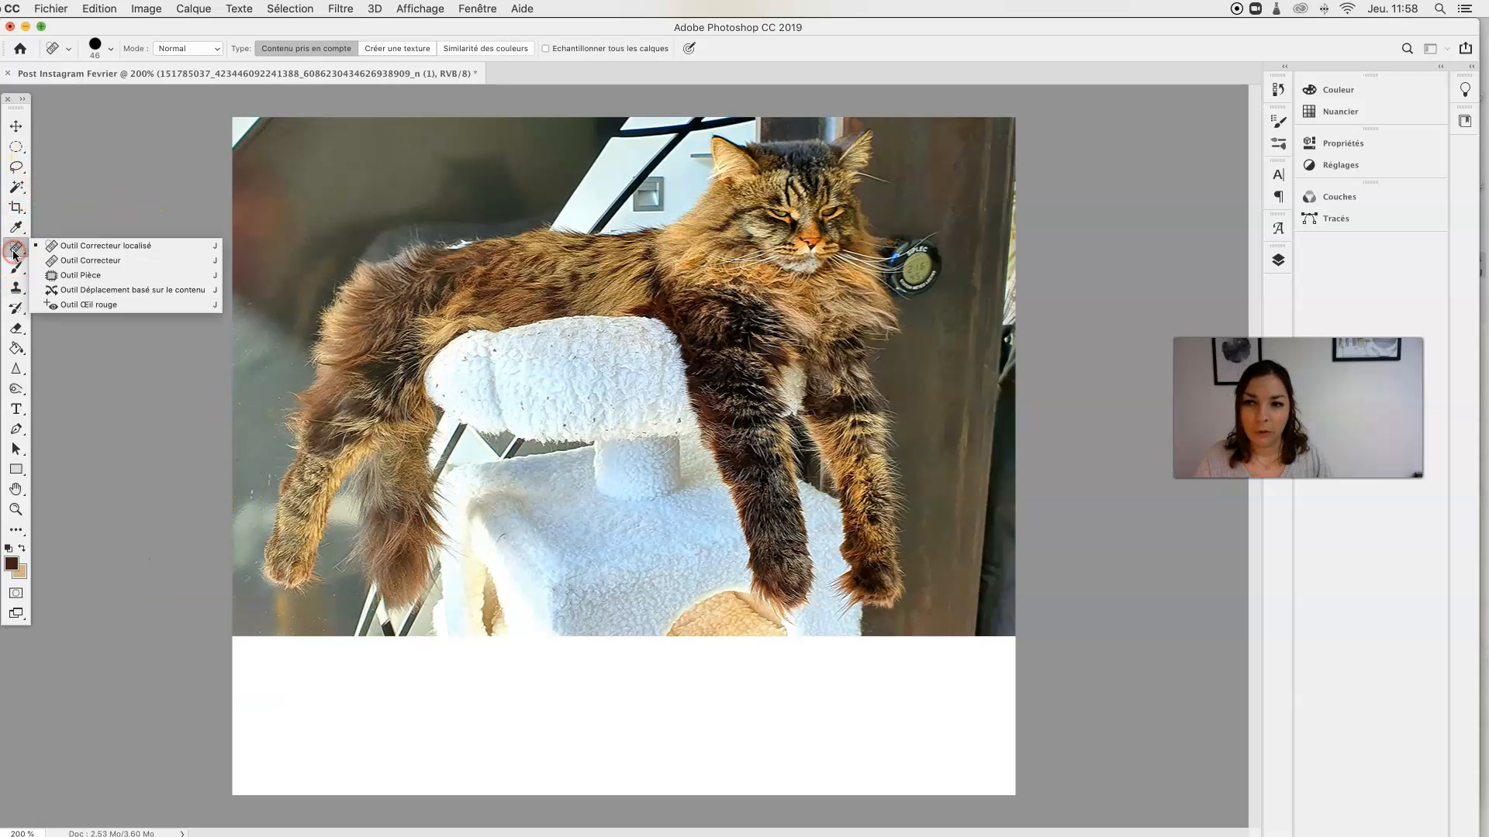
left_click(88, 262)
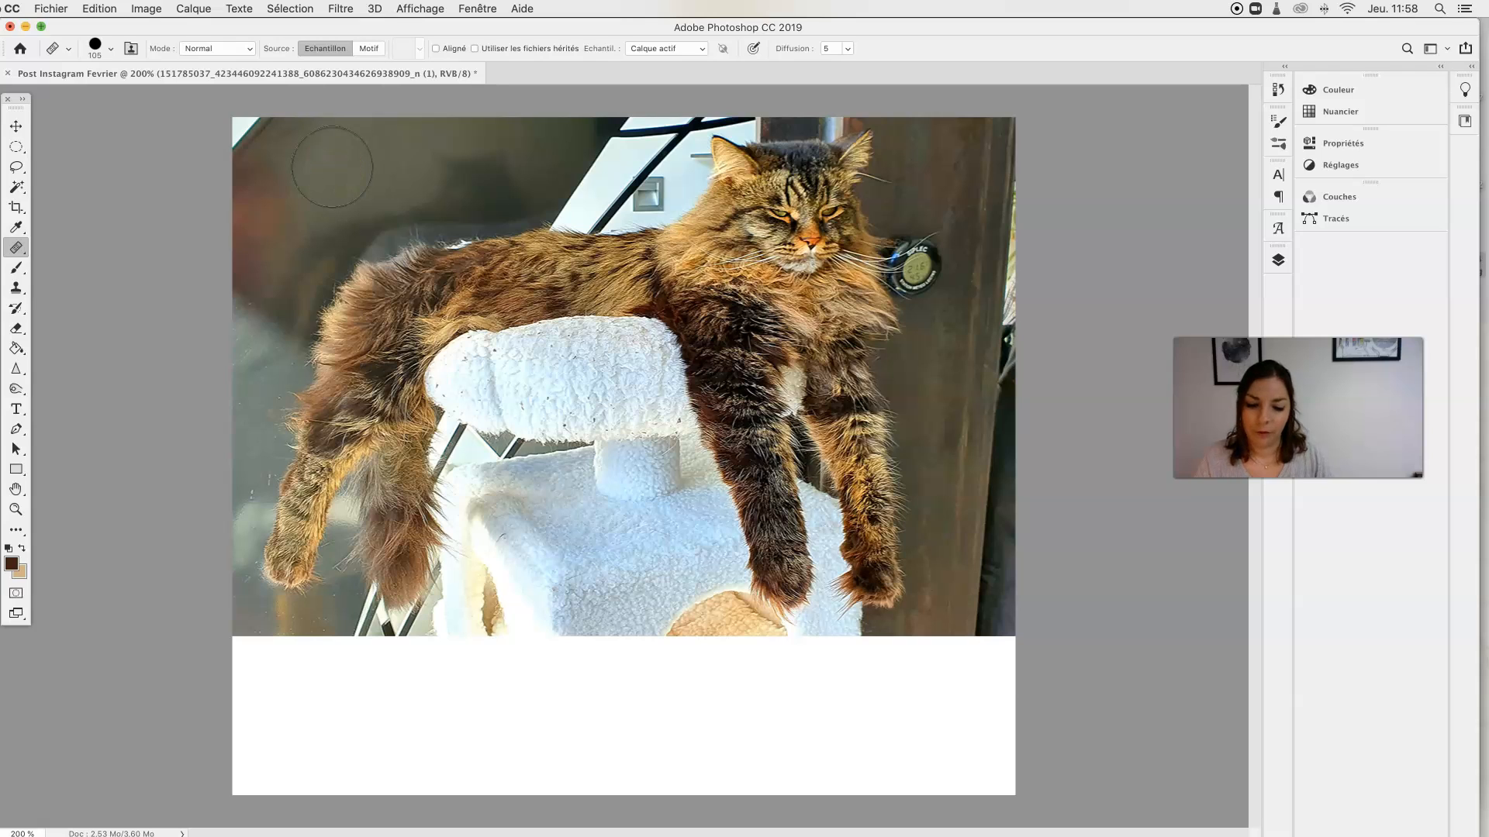
left_click(325, 167, "alt")
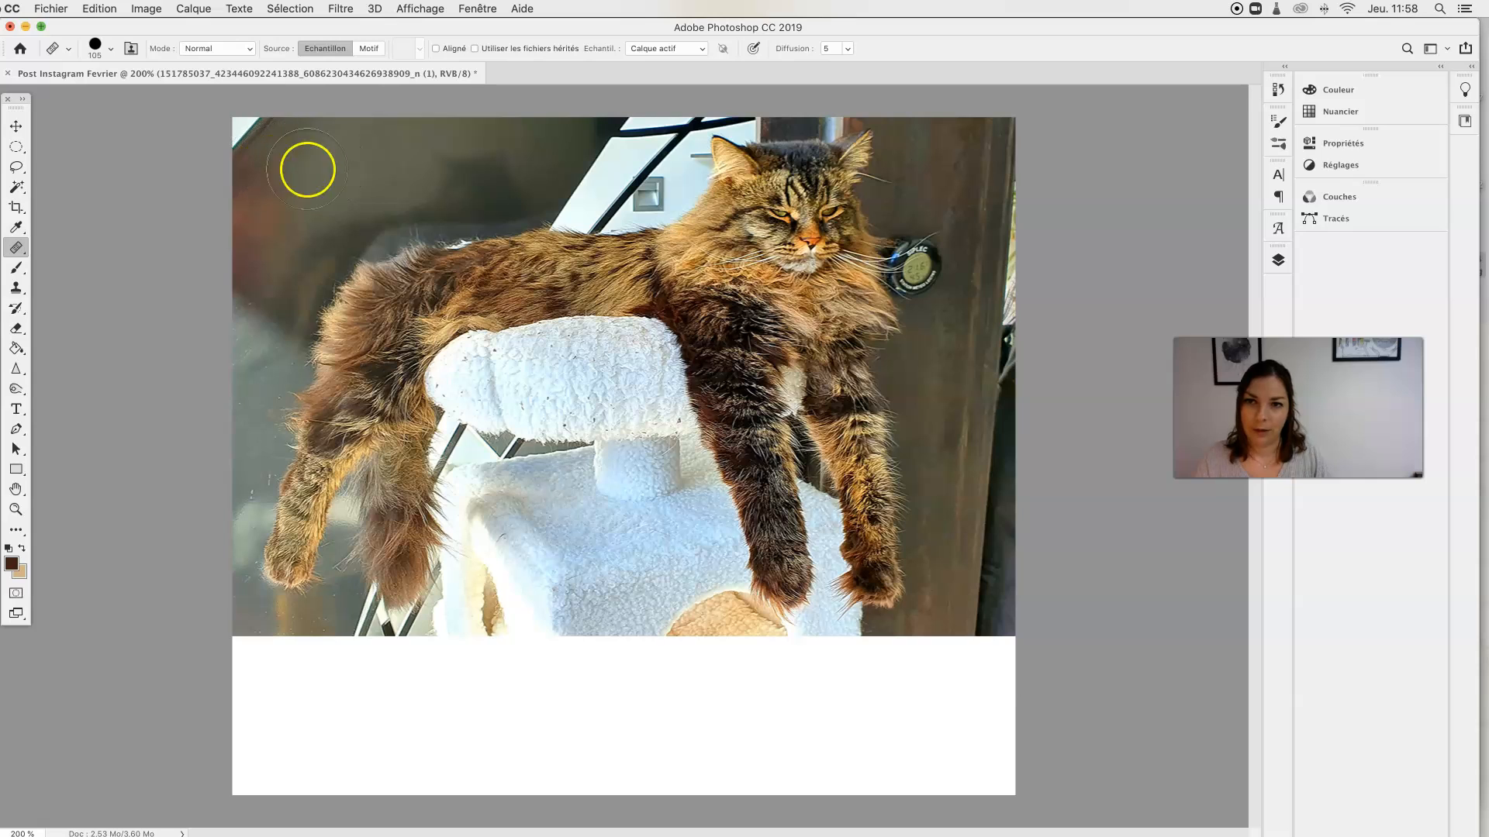
left_click(336, 178)
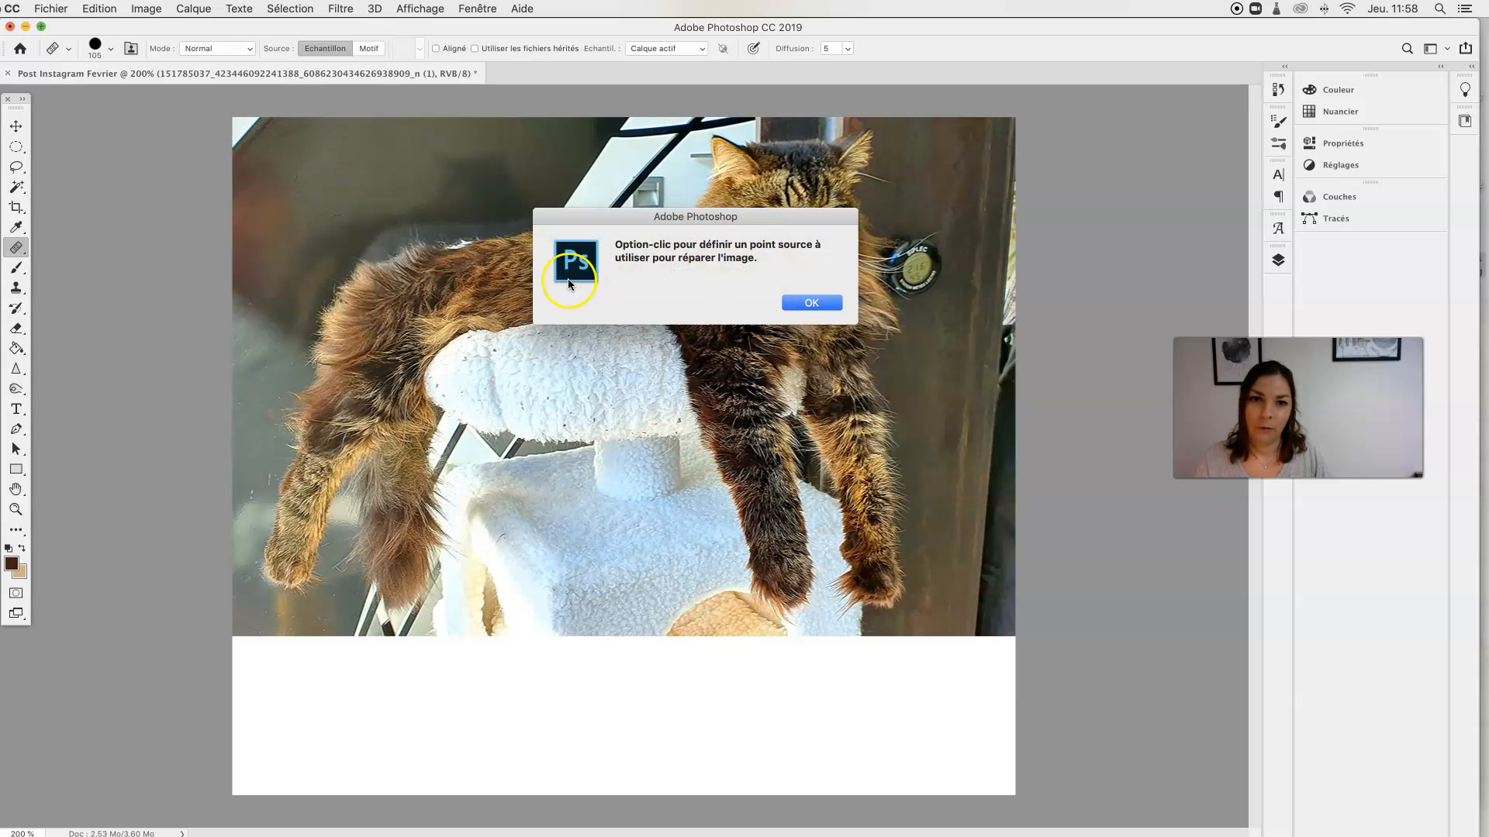
left_click(812, 303)
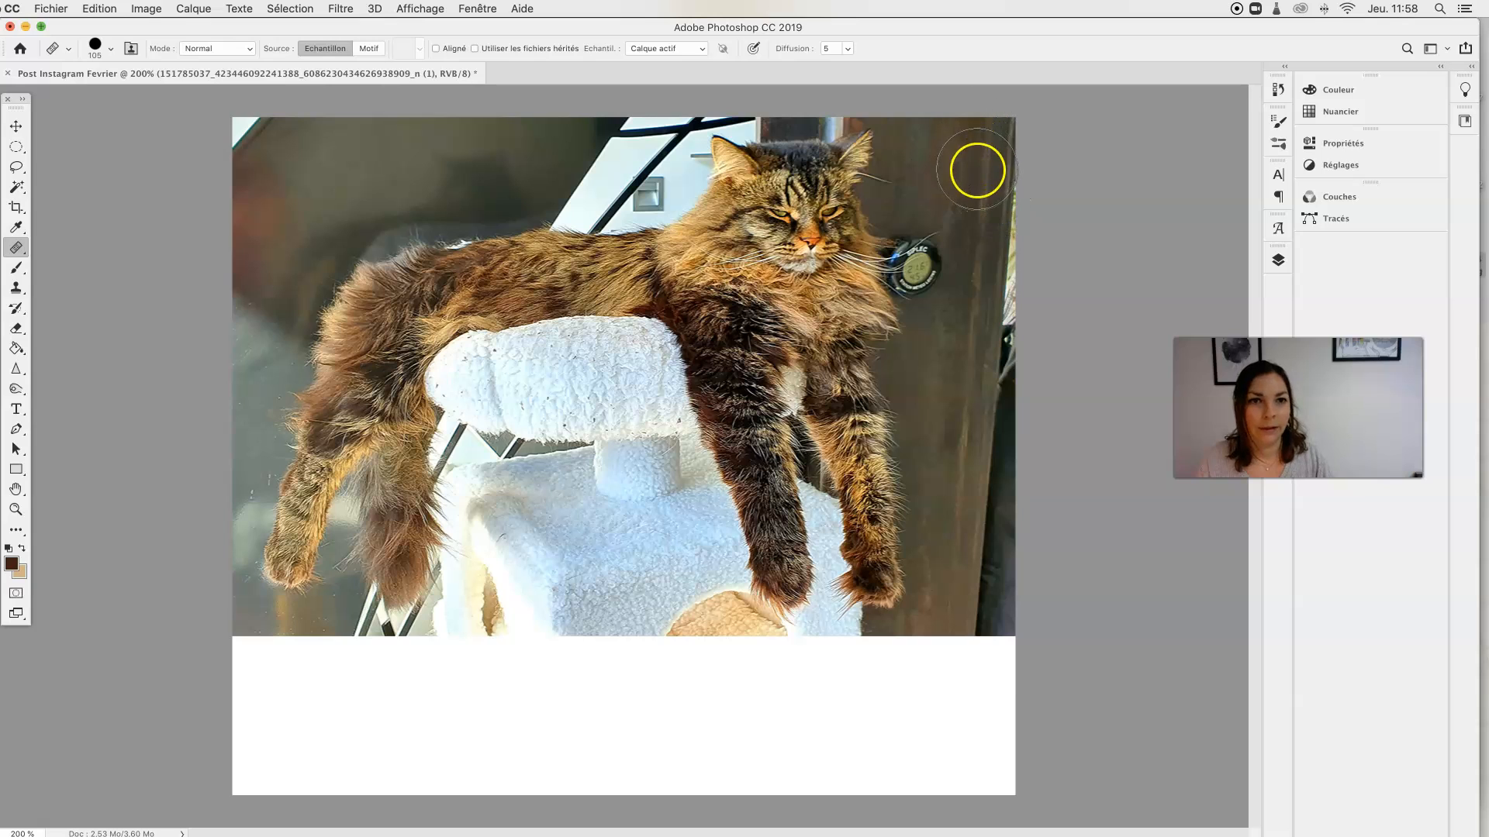
left_click(973, 307)
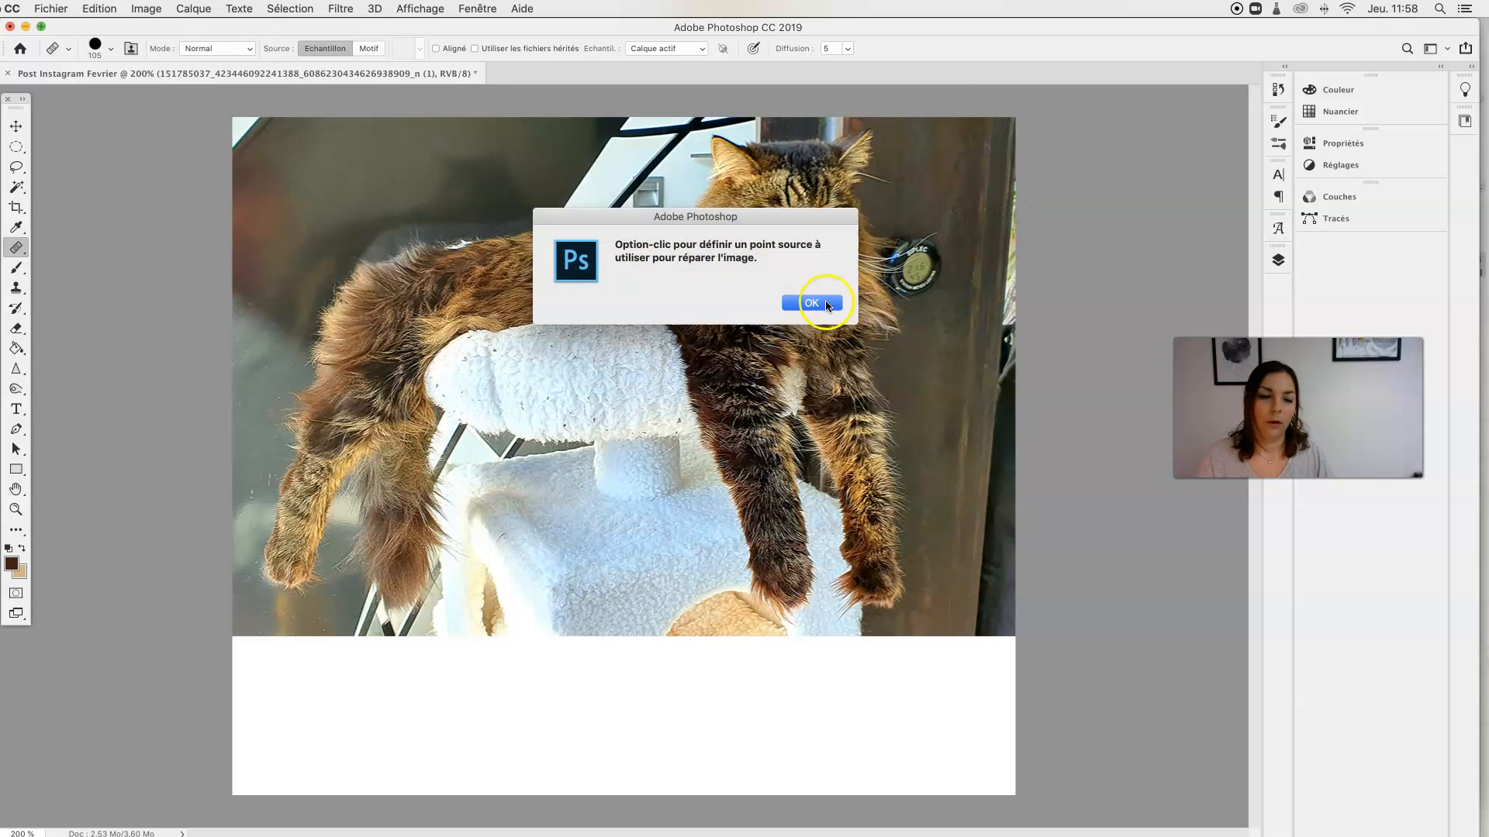
left_click(810, 303)
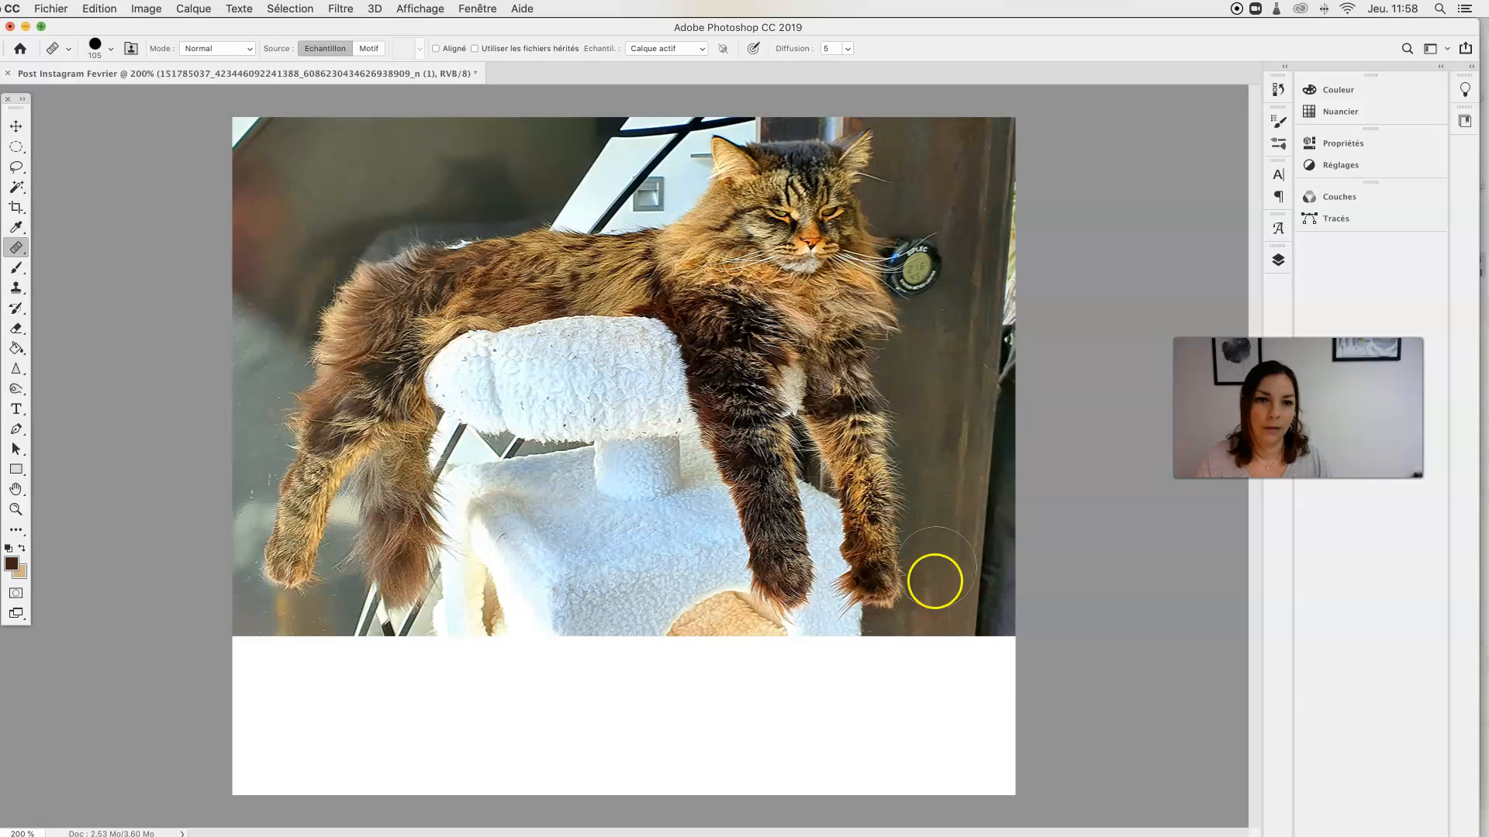
left_click(939, 598)
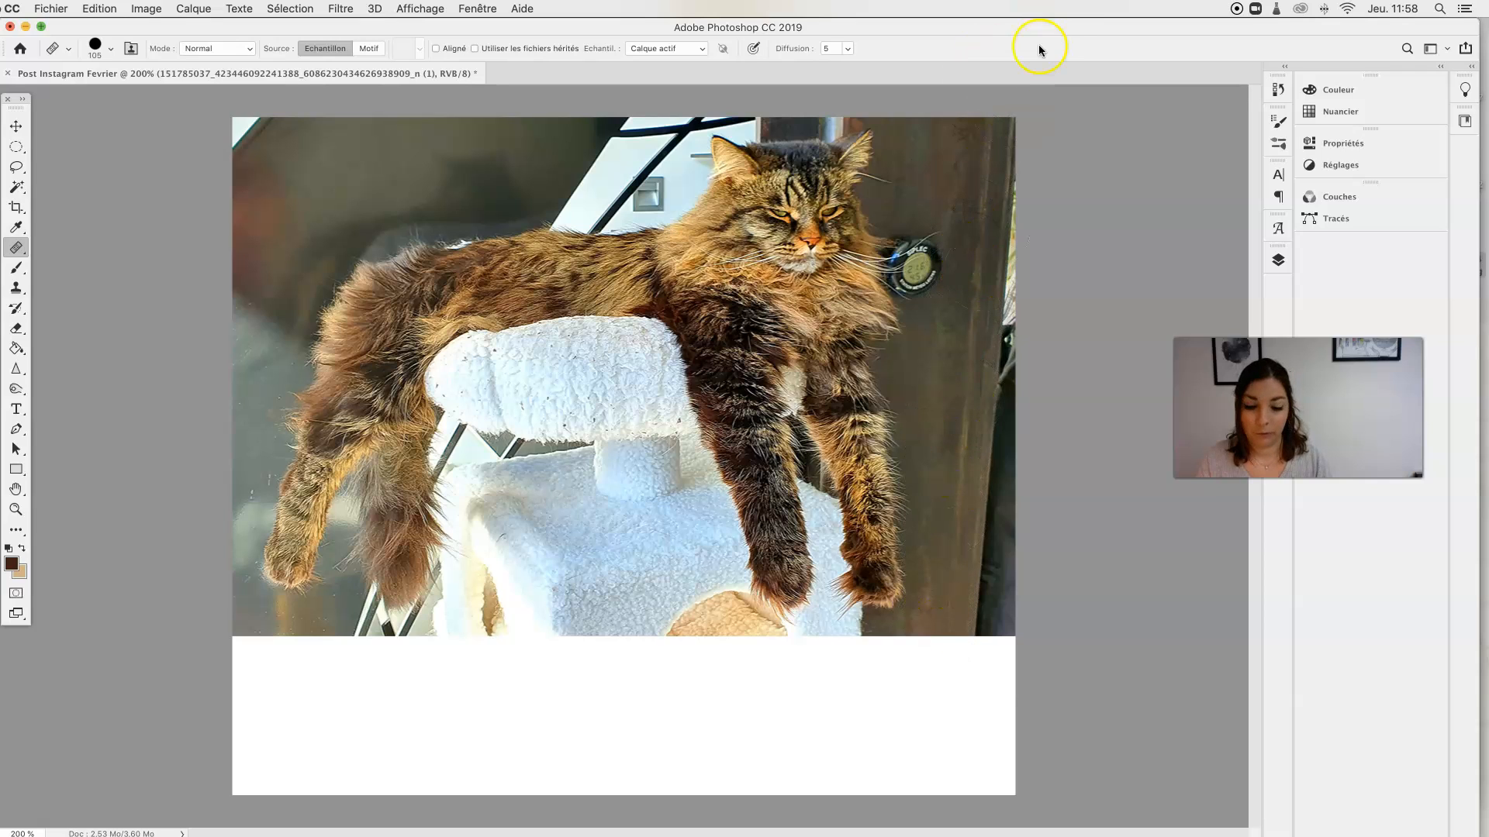
Step: Set the Healing Brush size to 59 px and try to retouch the brown panel beside the round badge
right_click(977, 314)
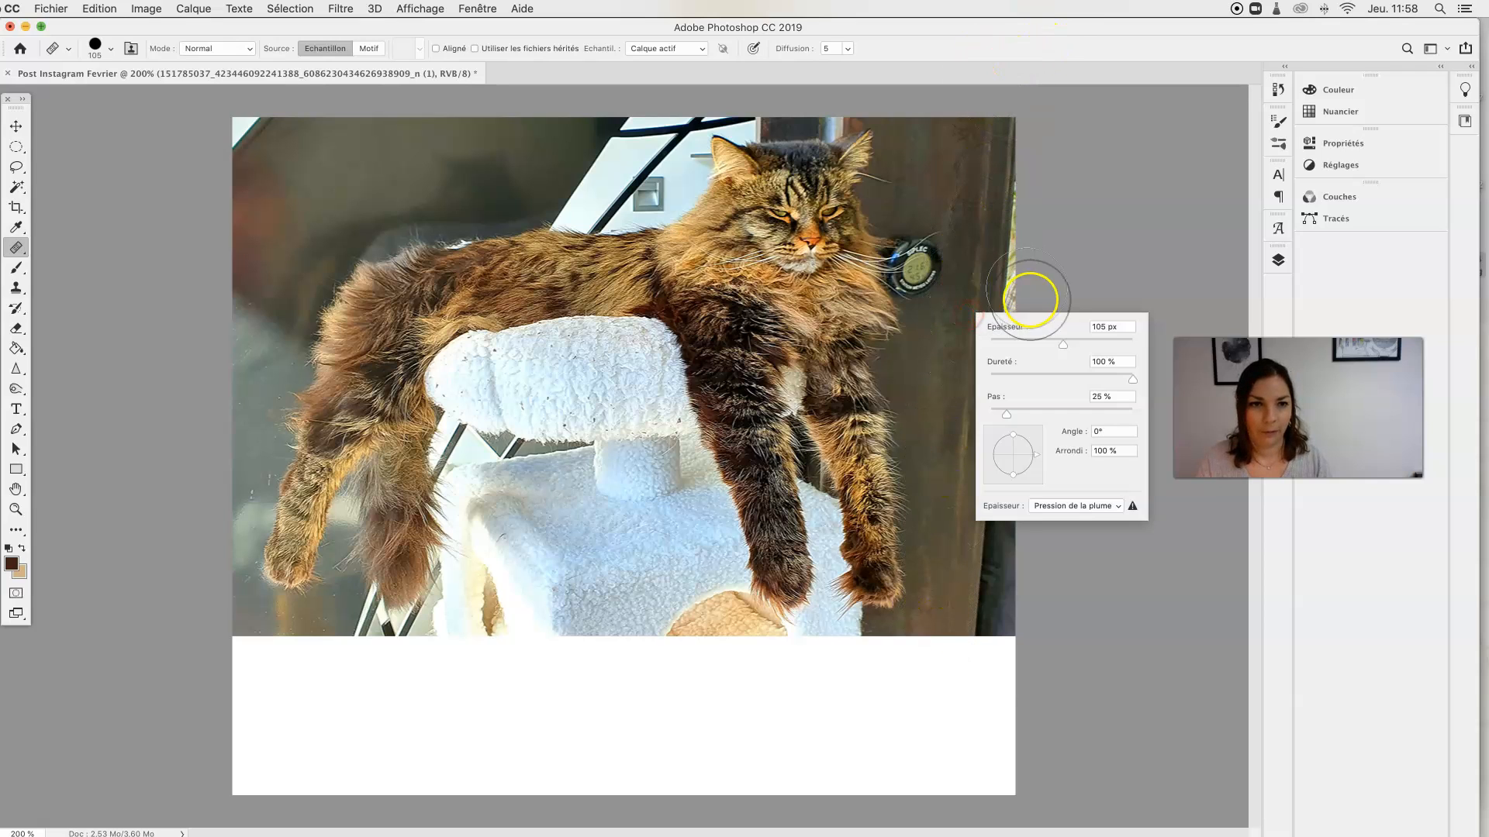
left_click(1029, 341)
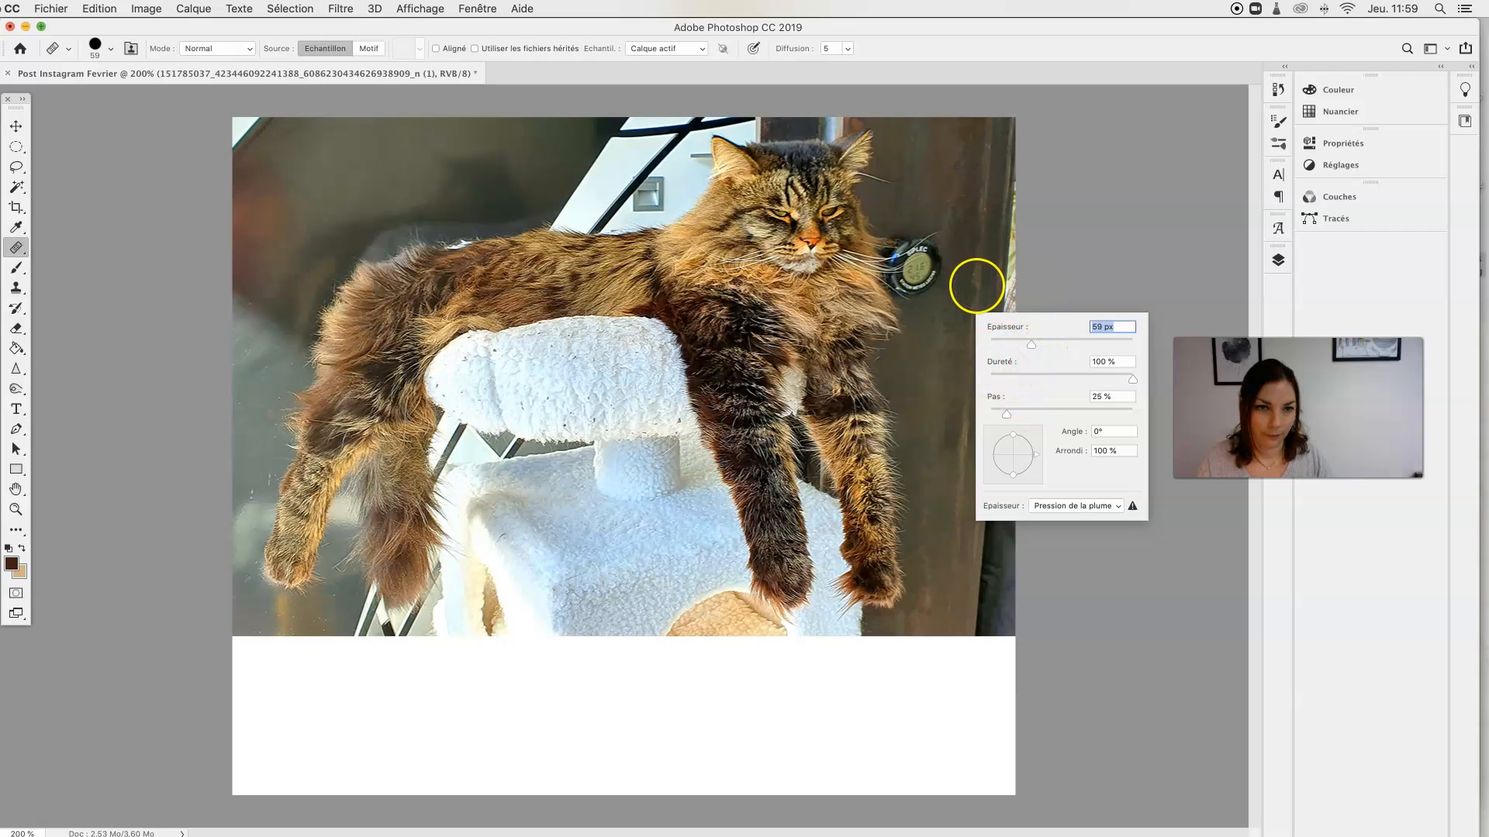
right_click(977, 286)
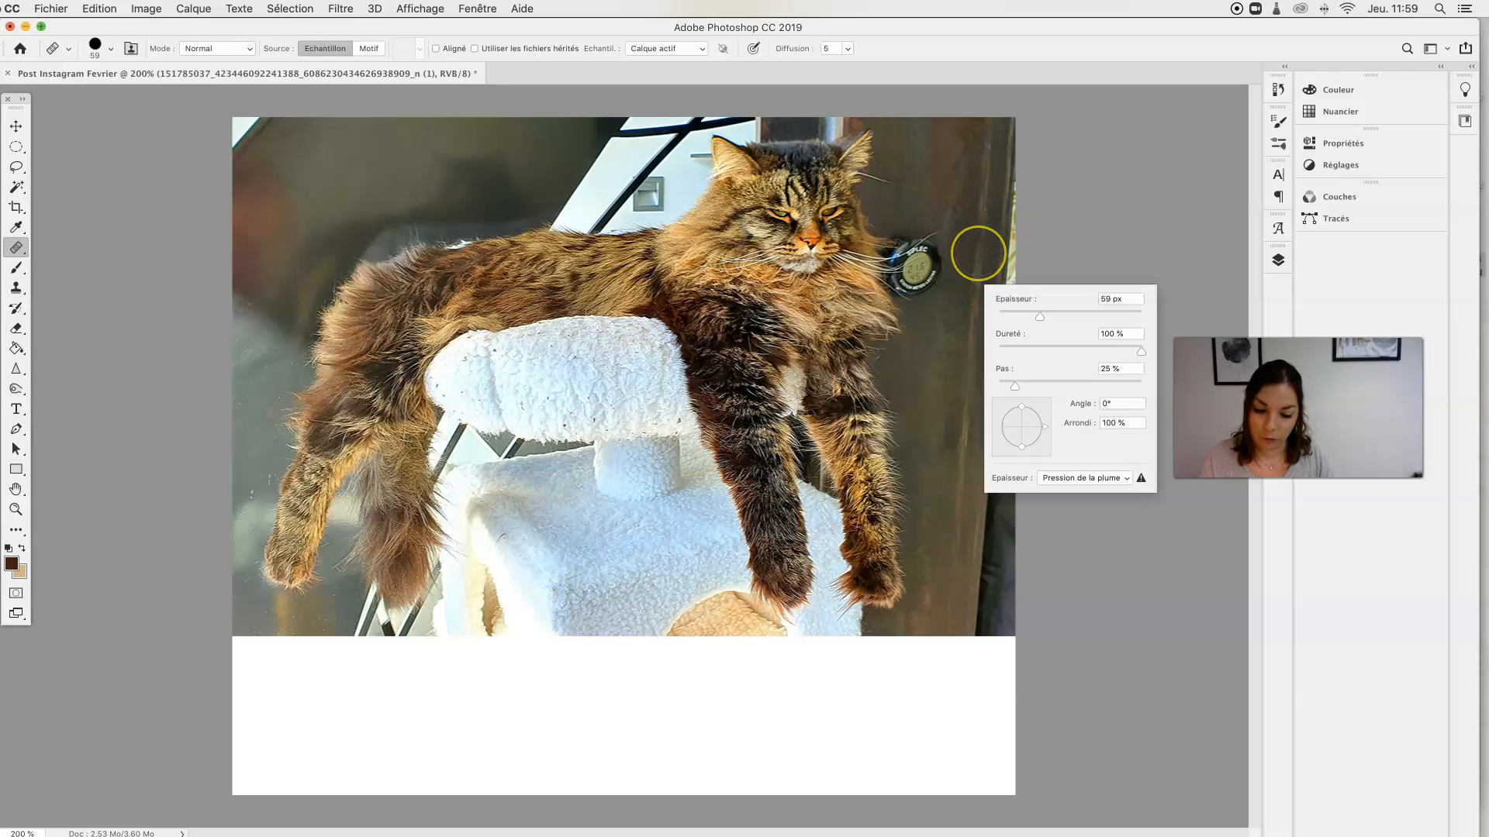
left_click(979, 256)
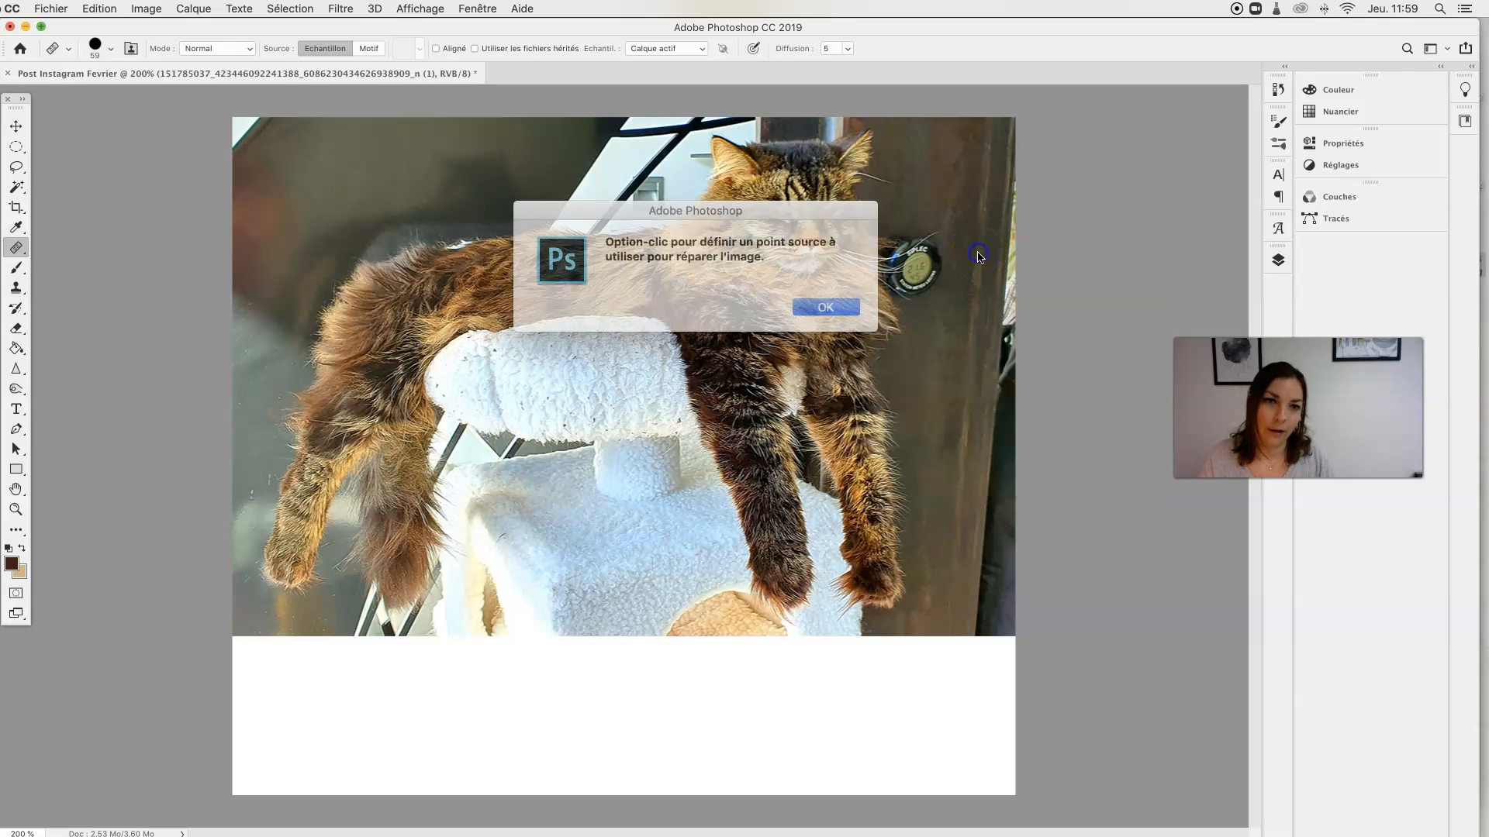
left_click(797, 304)
left_click(974, 281)
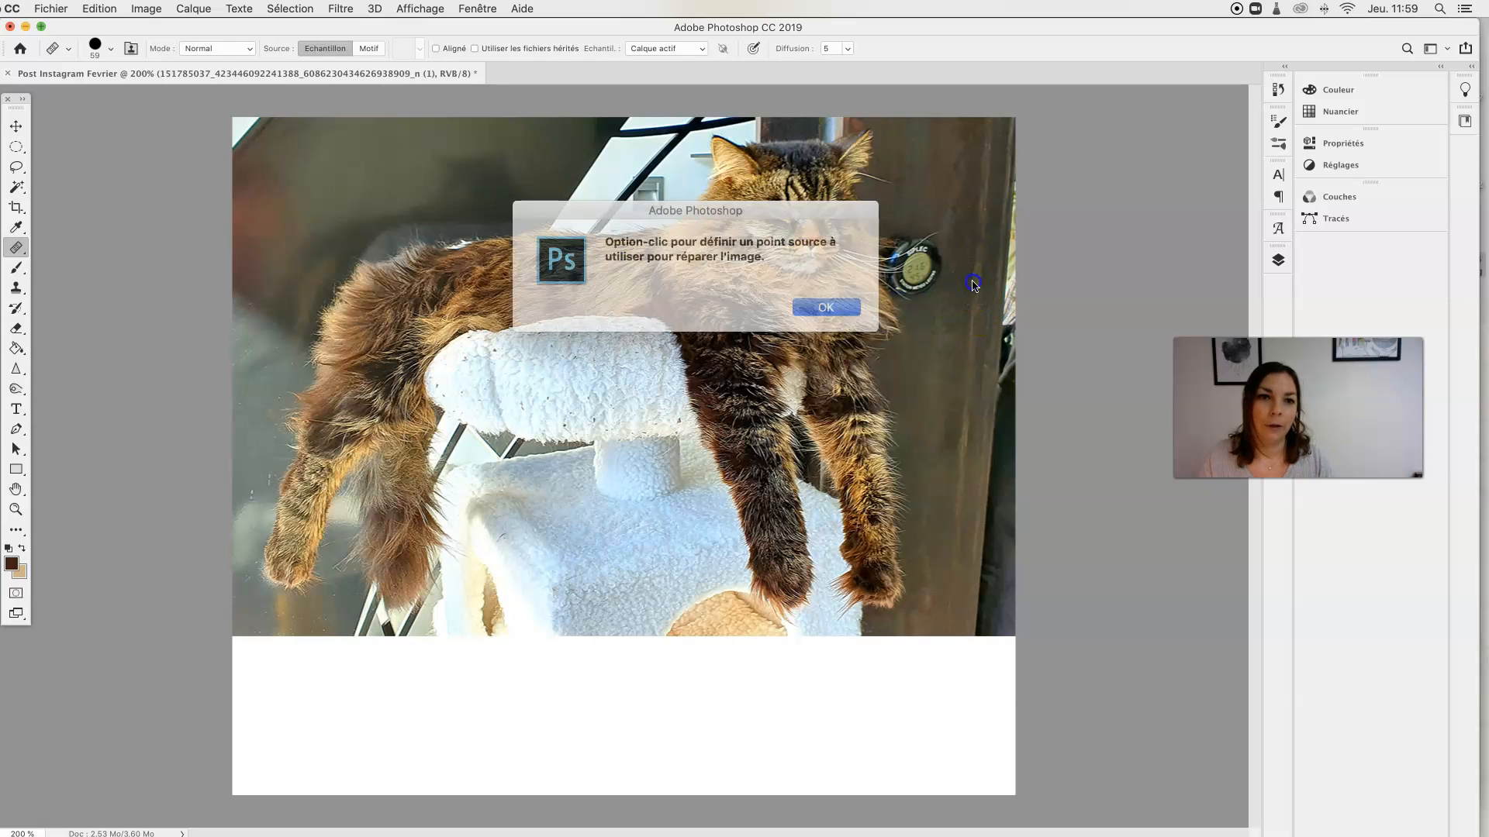
left_click(801, 303)
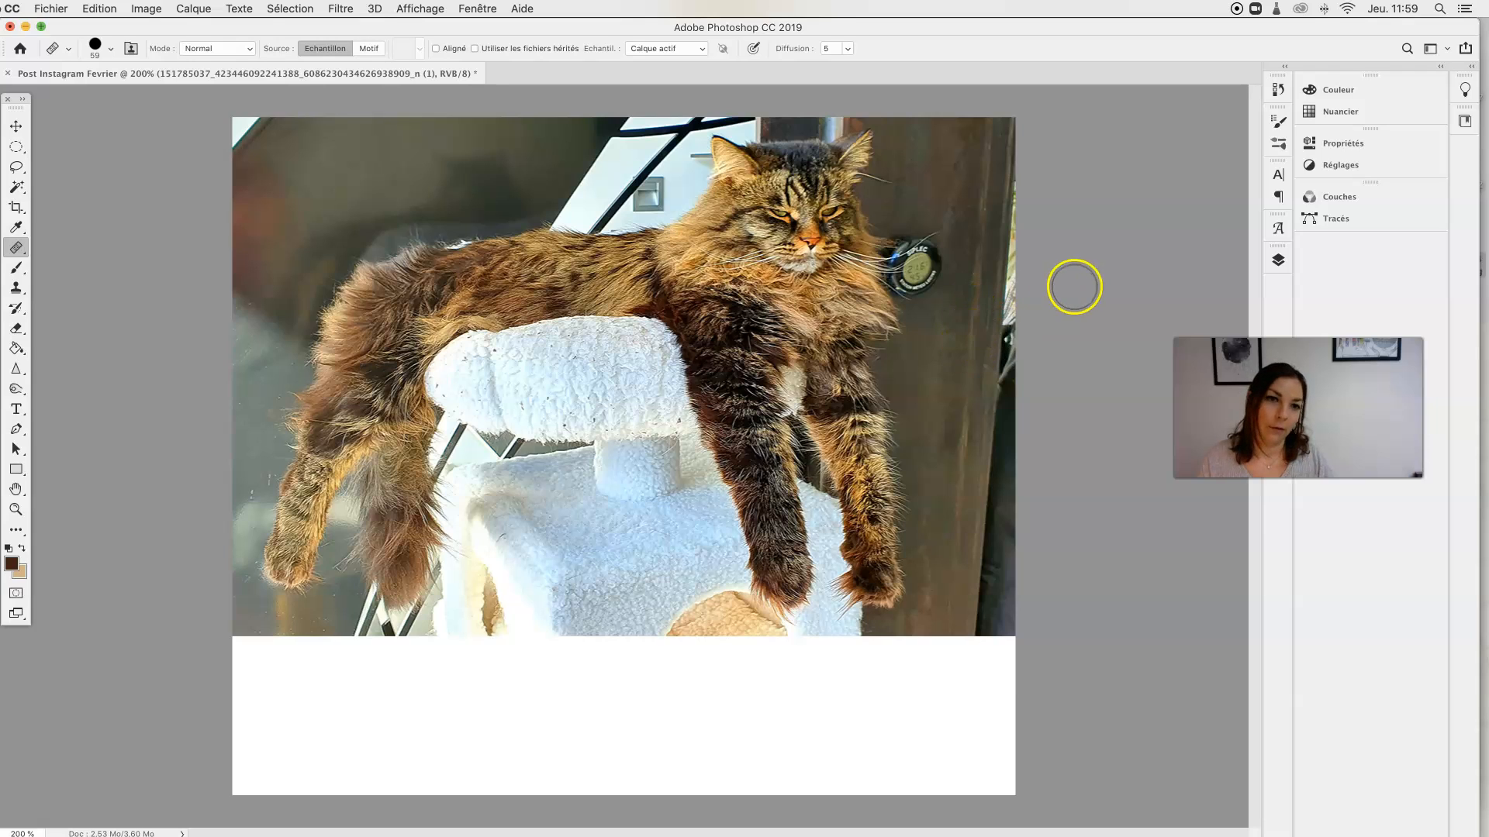
Step: Paint vertical Healing Brush strokes over the marks on the brown panel below the round badge
left_click_drag(965, 412, 964, 365)
left_click(968, 367)
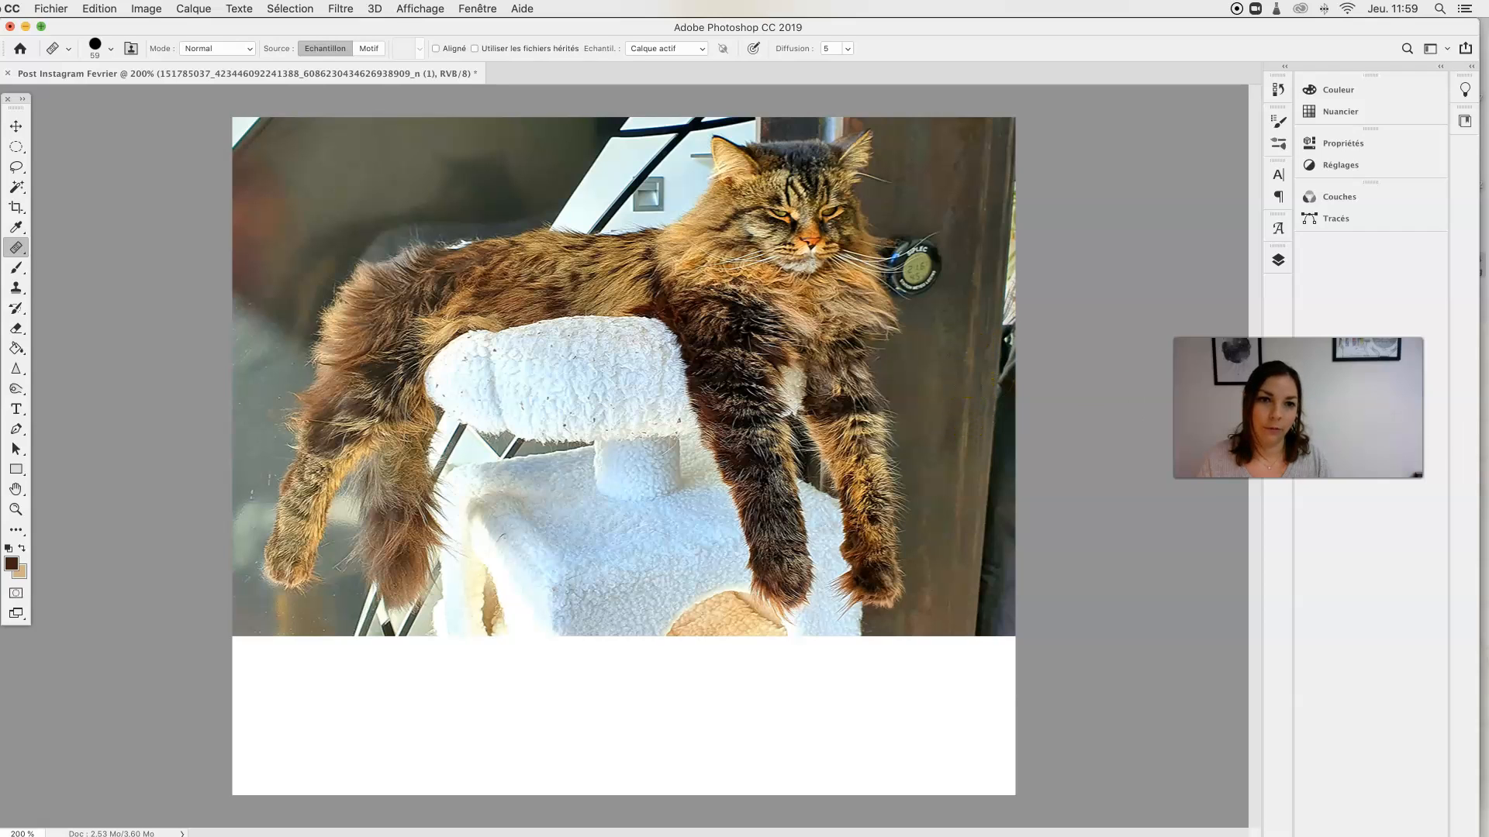
left_click_drag(958, 452, 964, 359)
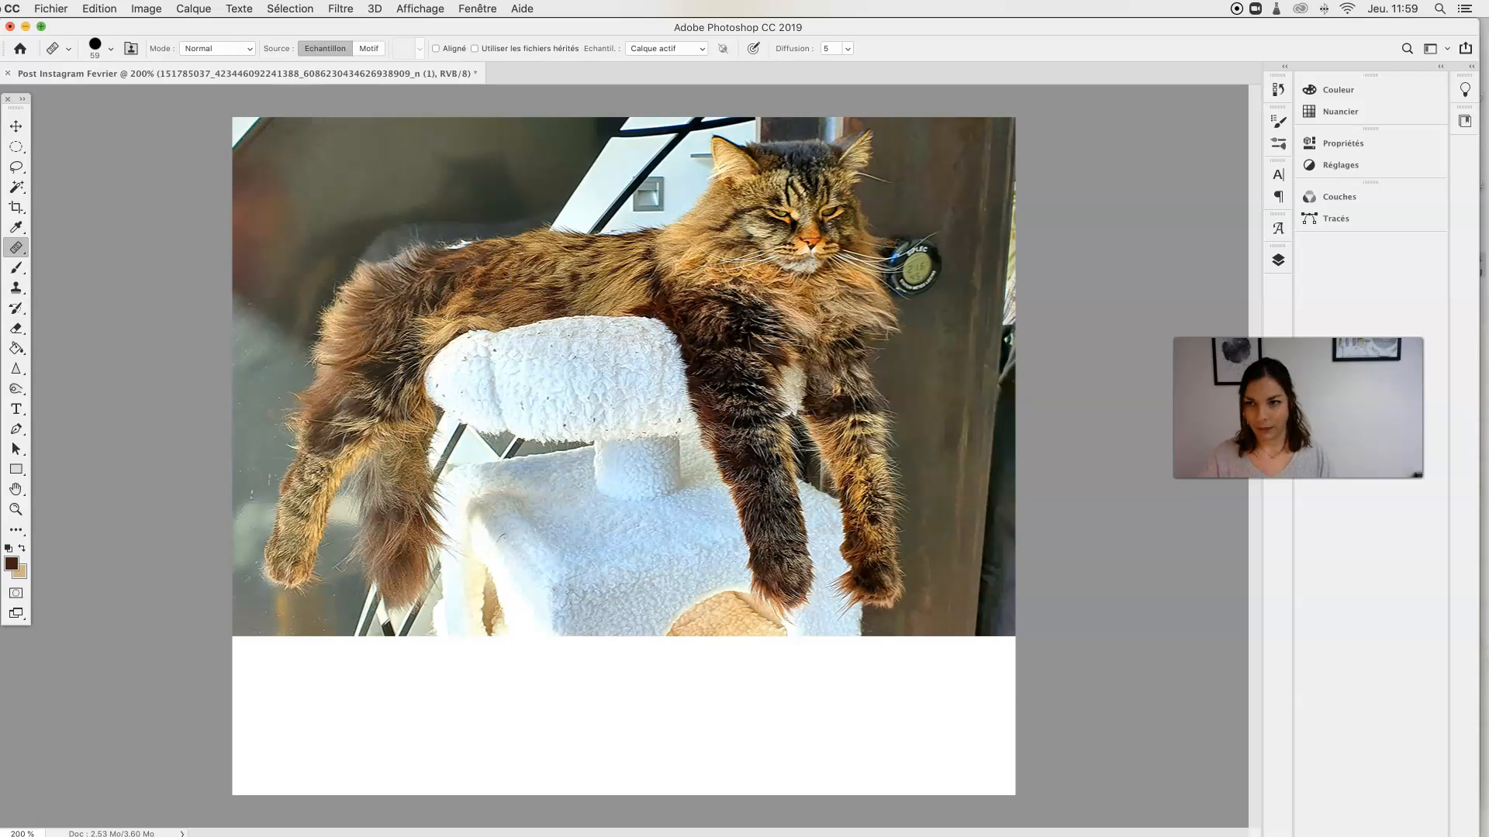
Step: Paint seven round dark brown dots on the background above the cat and one on its back with the Brush
right_click(14, 249)
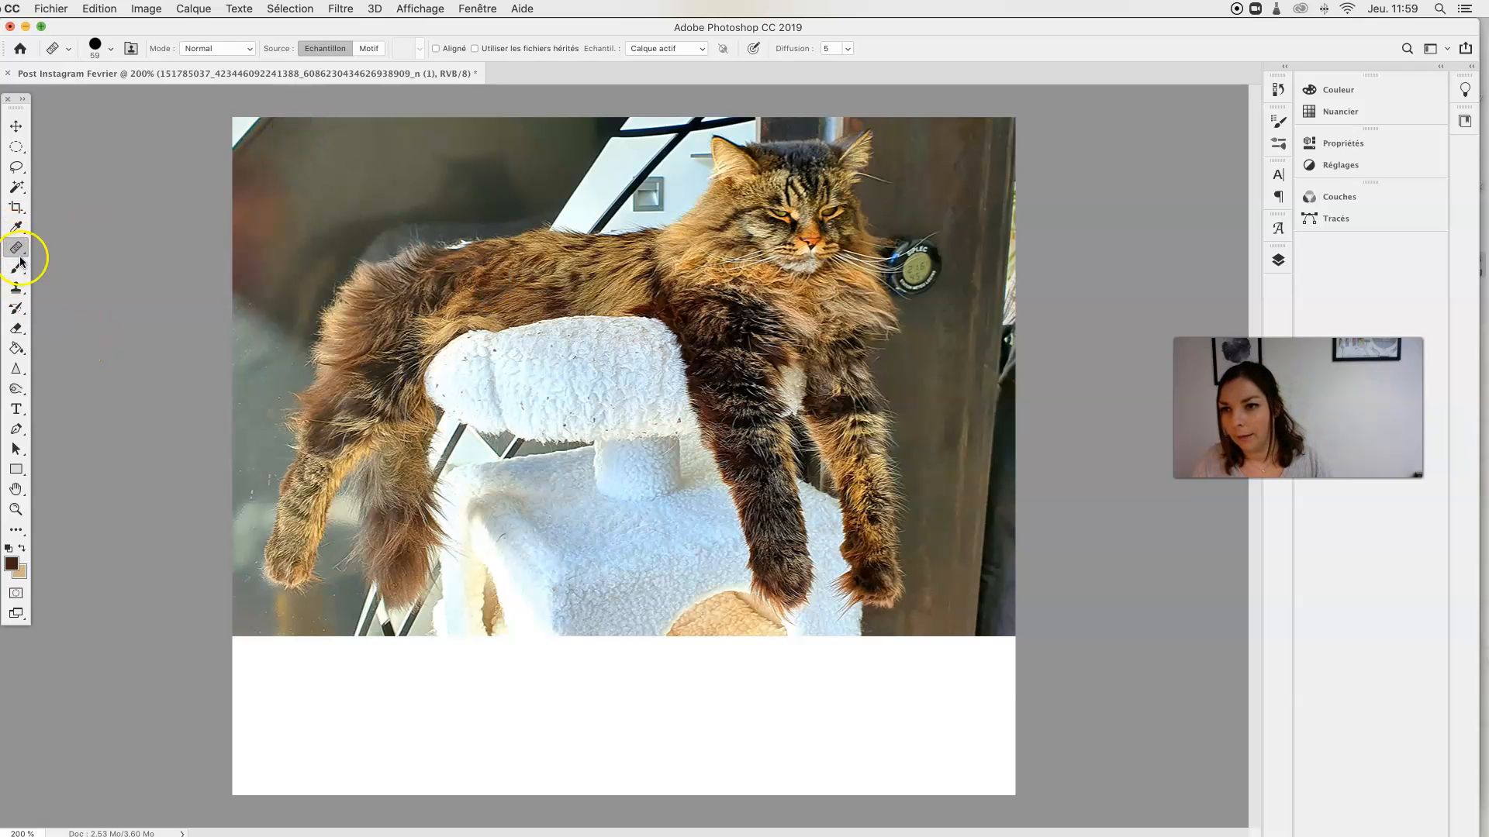
left_click(17, 269)
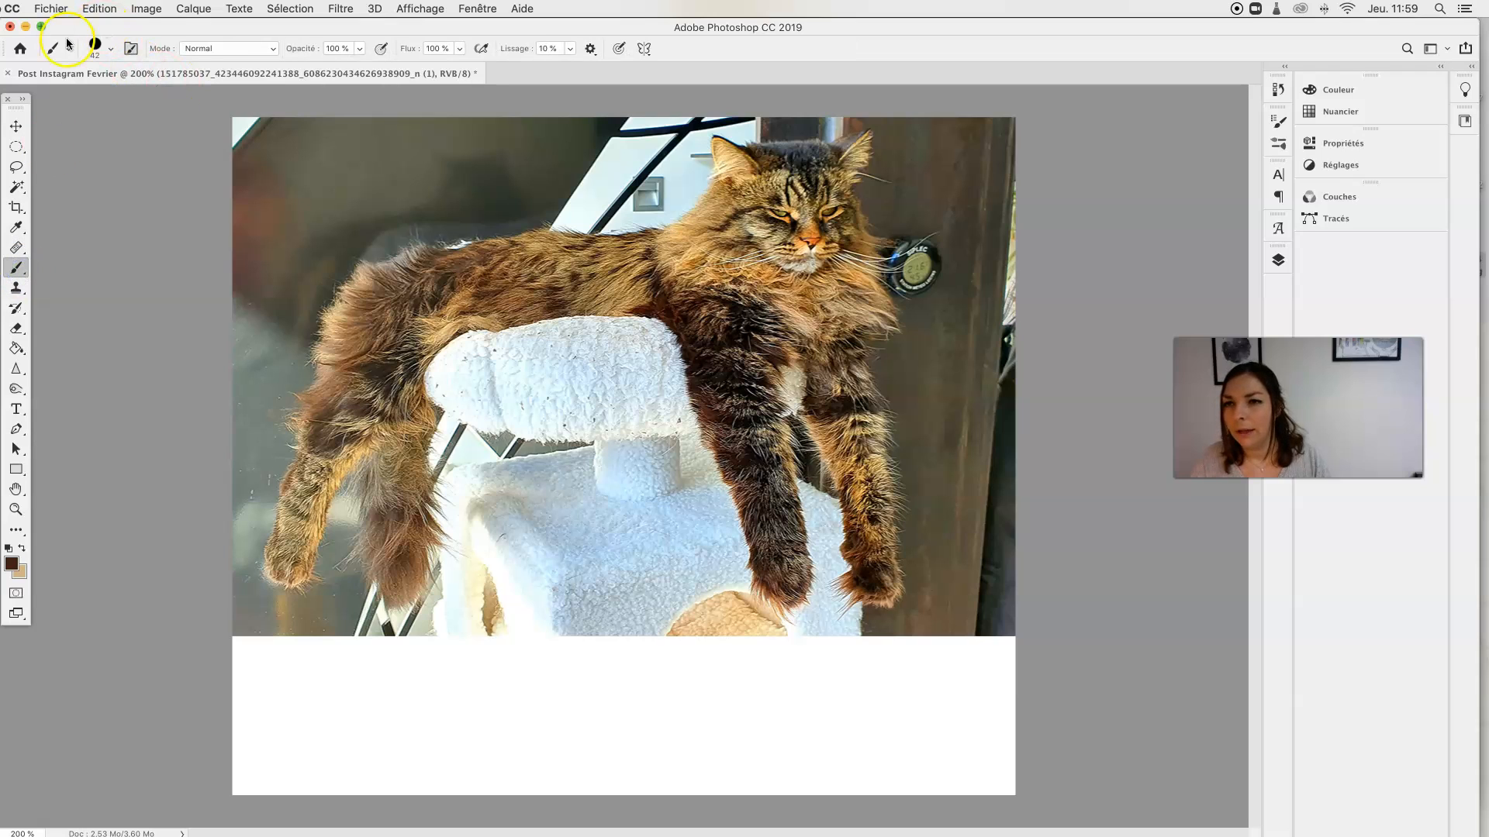
left_click(112, 51)
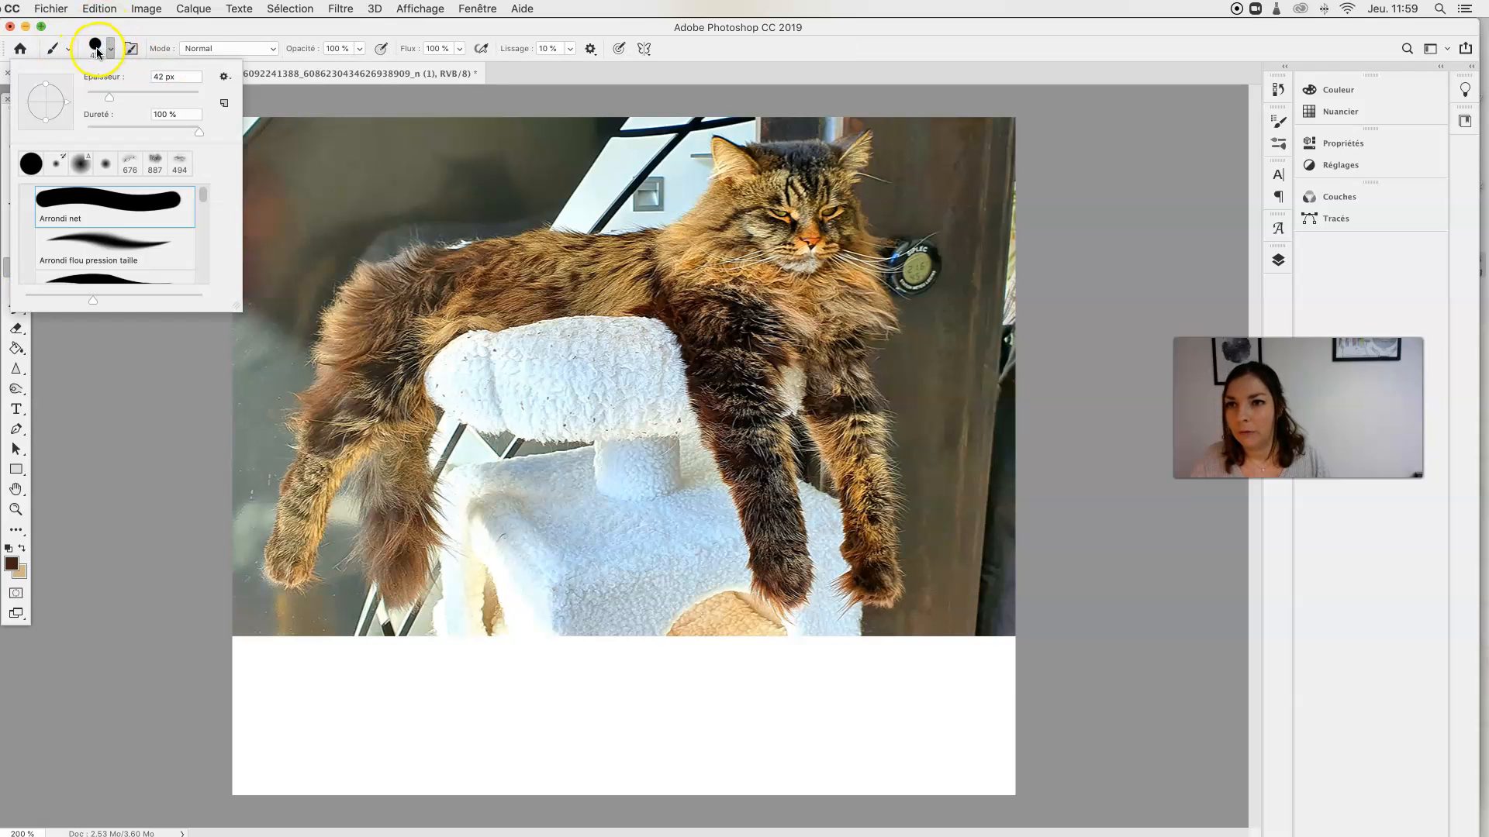
left_click(93, 51)
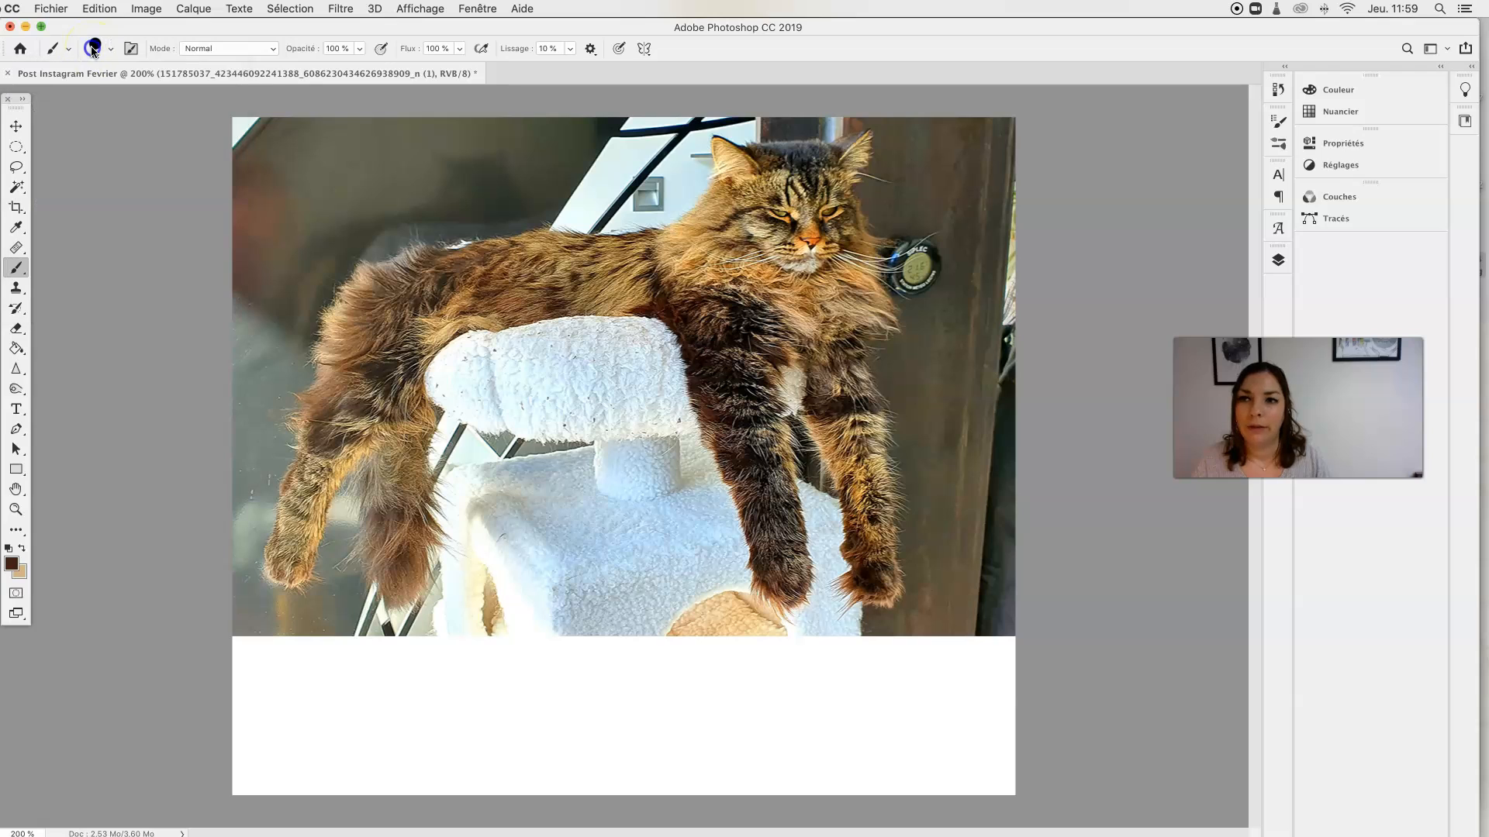
left_click(319, 175)
left_click(491, 154)
left_click(320, 224)
left_click(409, 187)
left_click(338, 153)
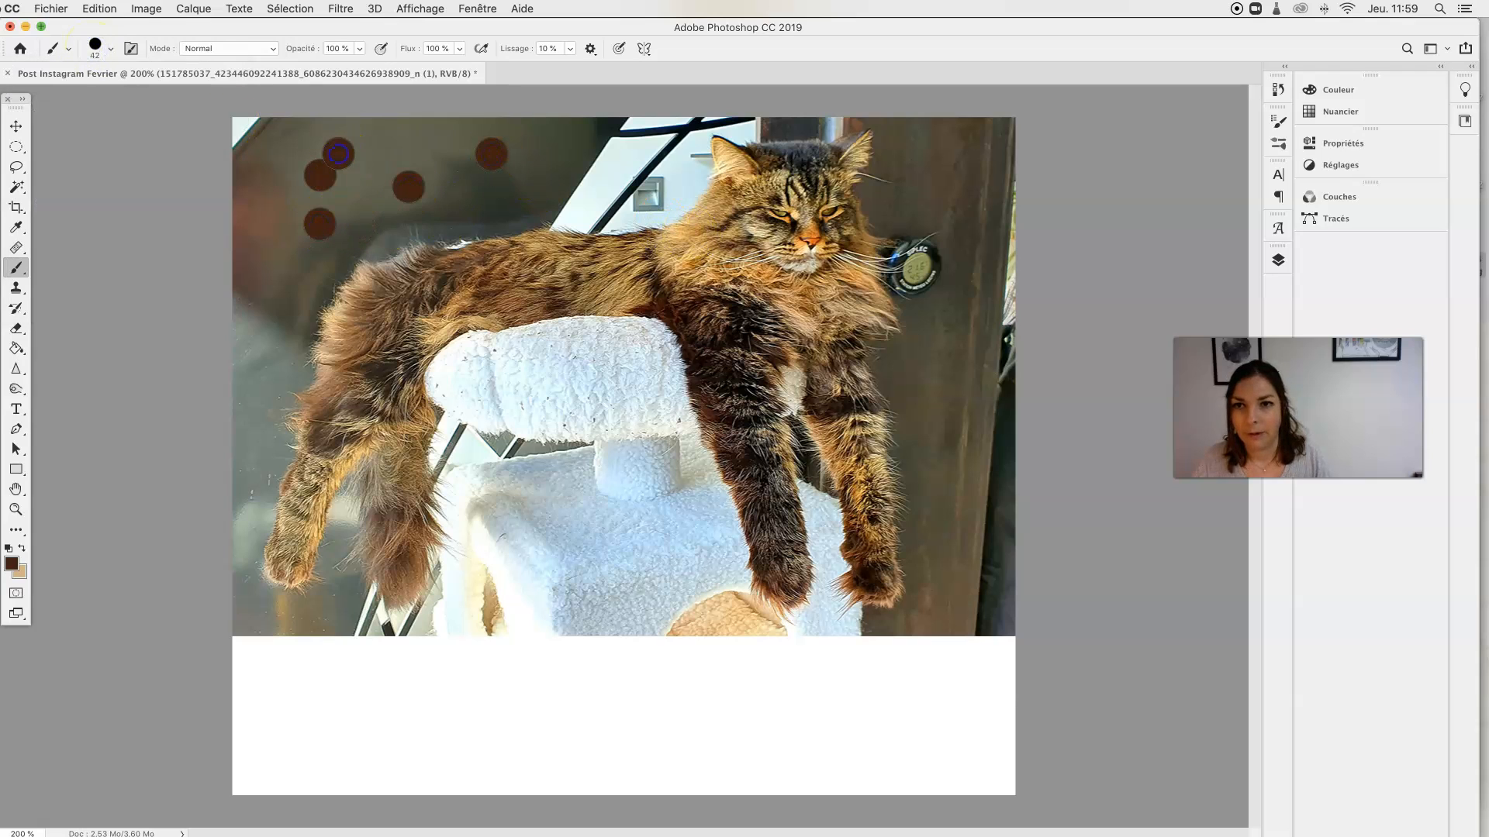
left_click(280, 182)
left_click(562, 177)
left_click(468, 290)
Step: Activate the Clone Stamp tool and view its tool variants
left_click(15, 287)
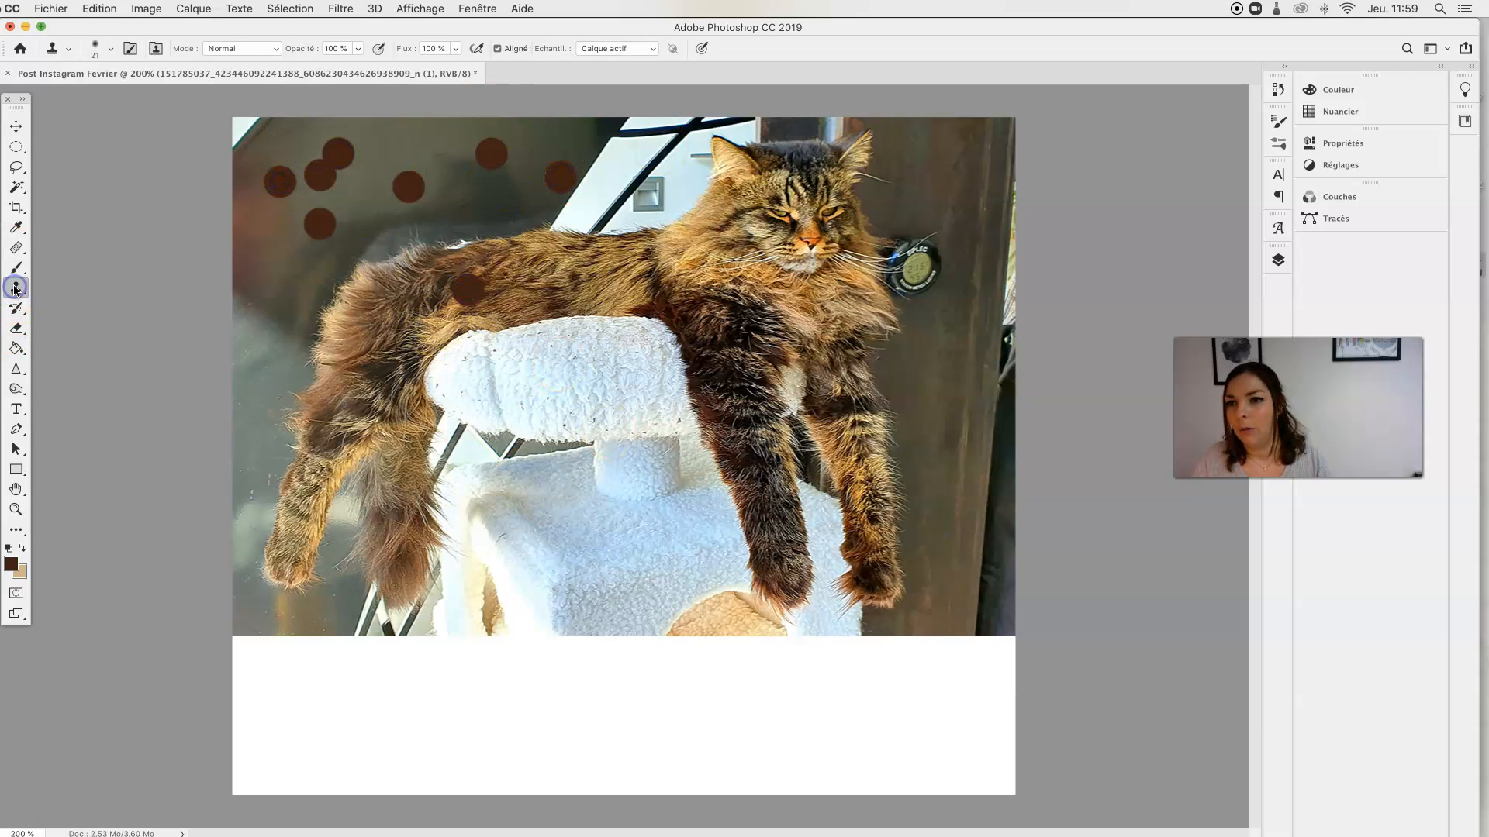
left_click(15, 288)
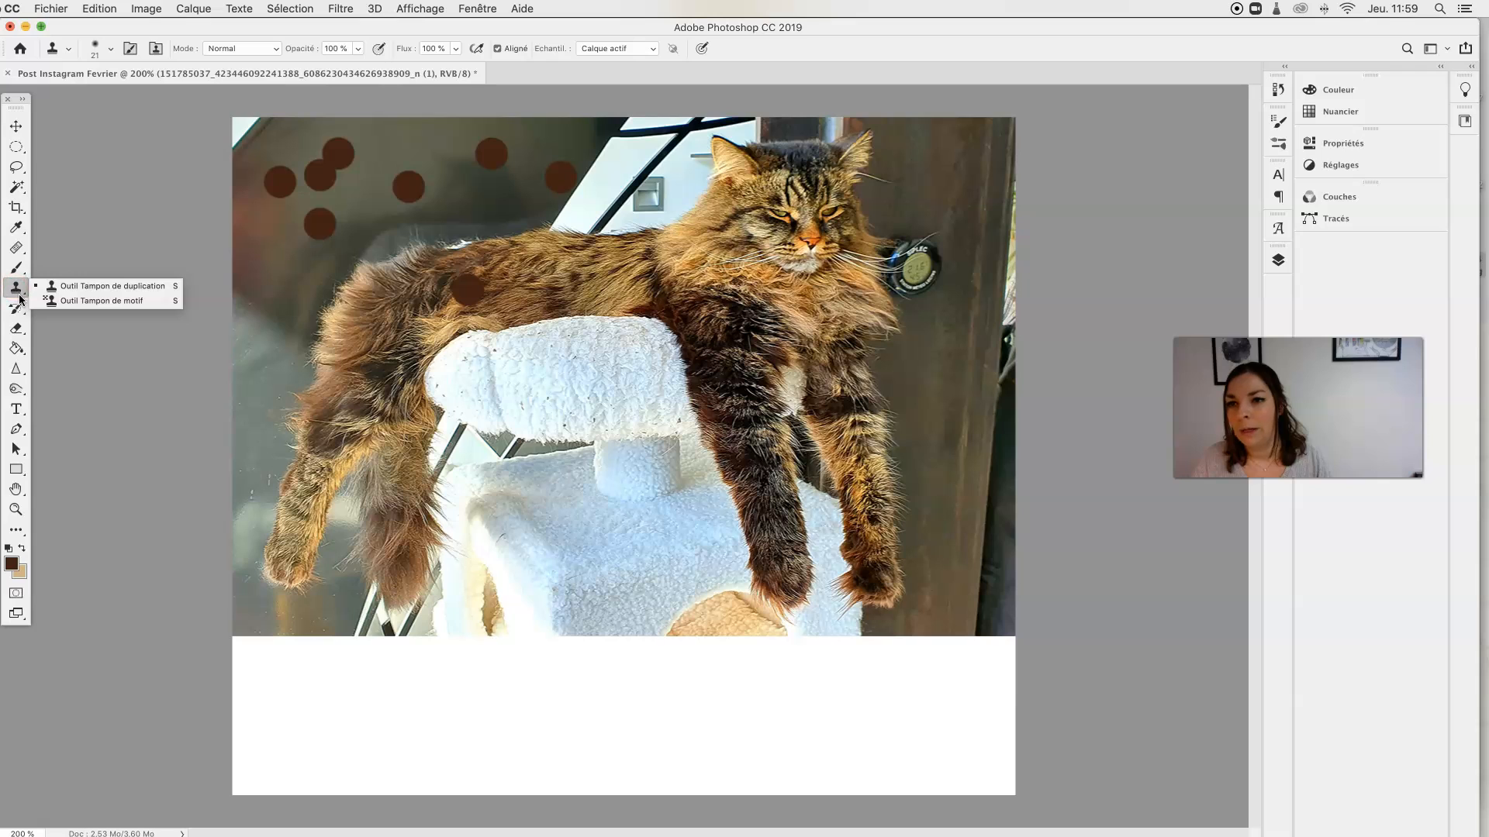
left_click(16, 291)
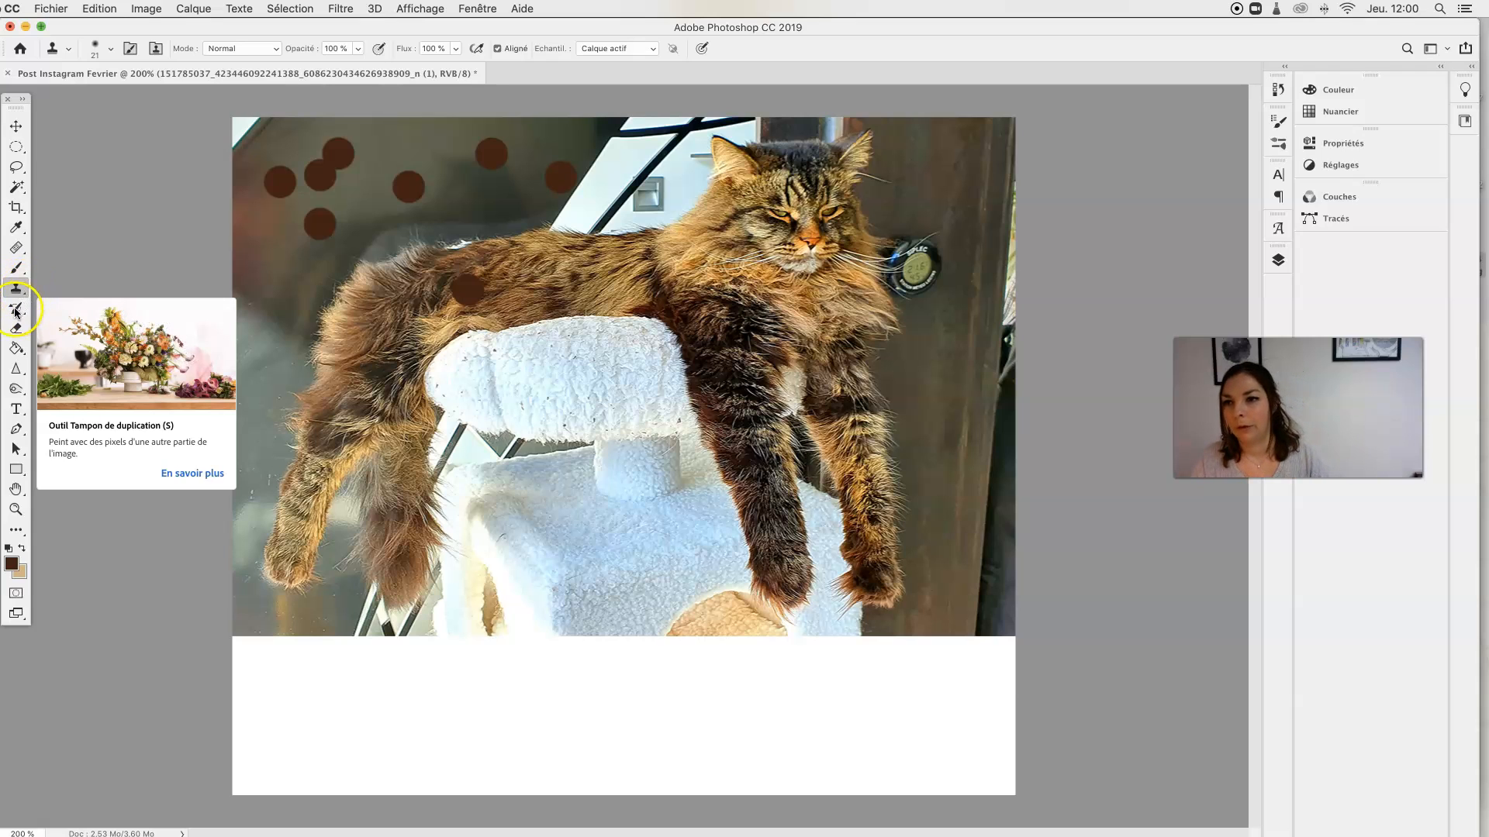
Step: Fill the white area below the cat photo with dark brown using the Paint Bucket
left_click(14, 311)
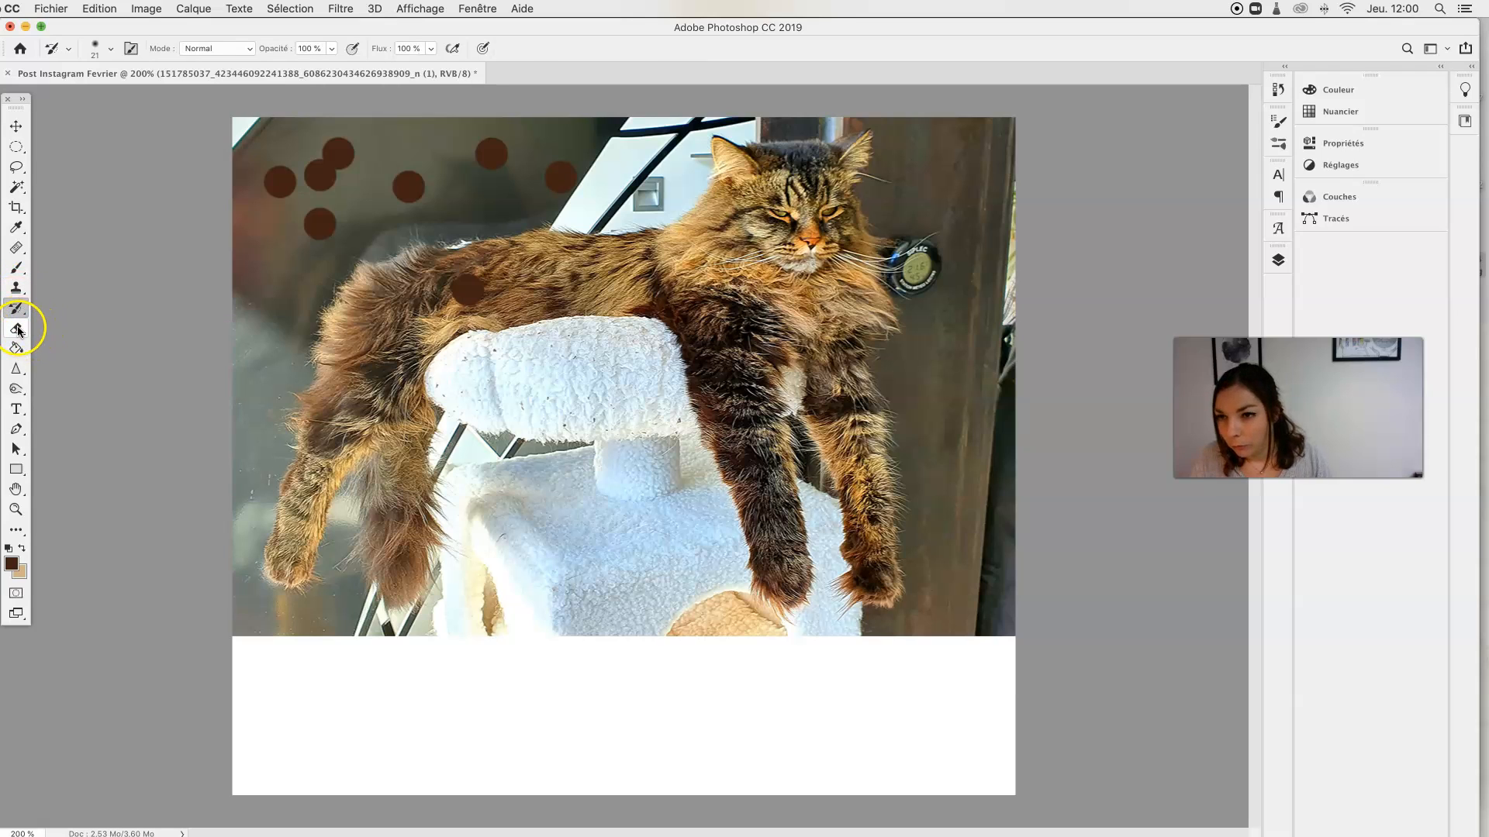
left_click(17, 330)
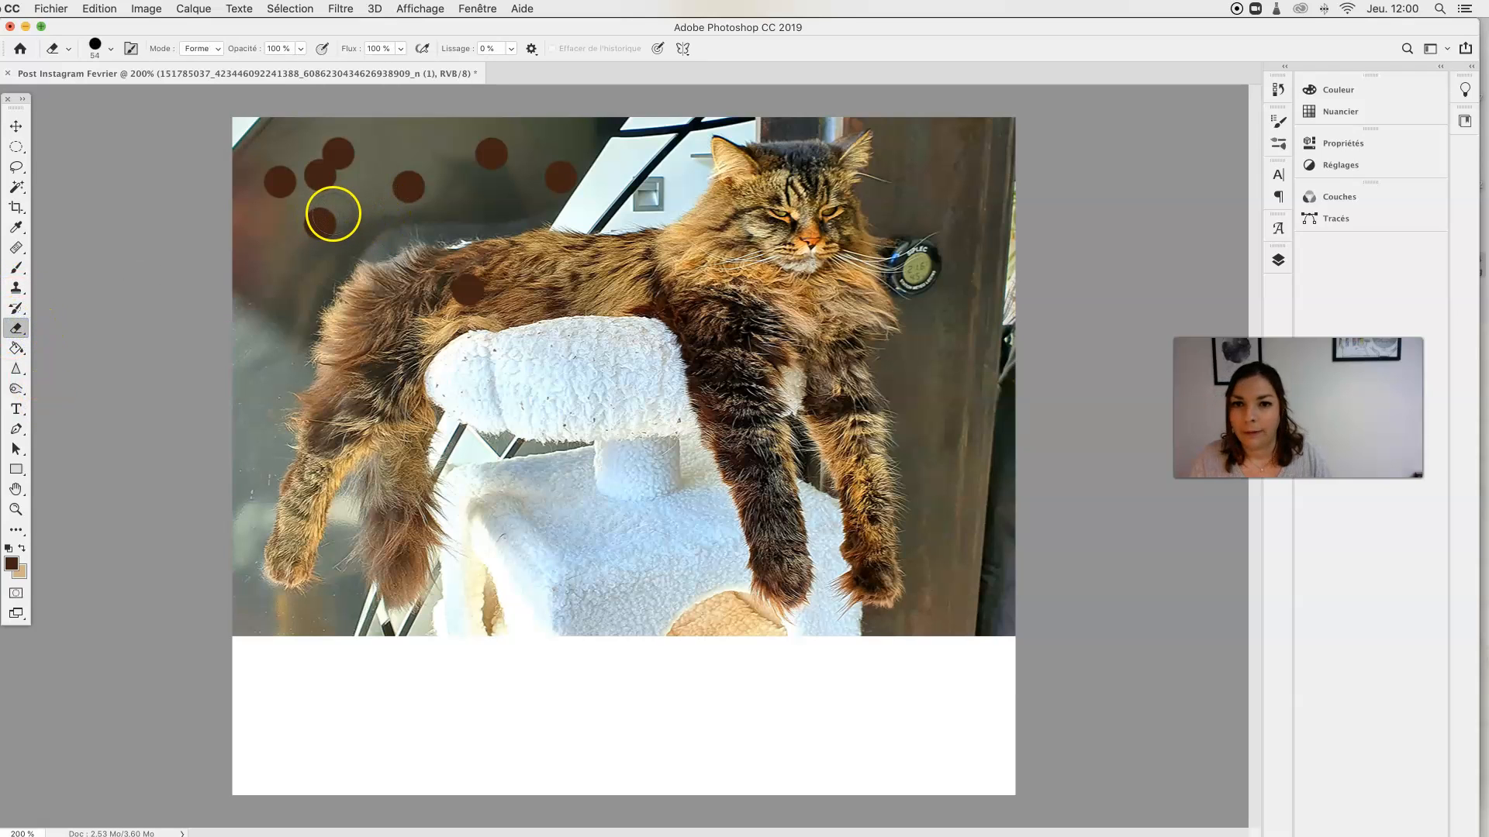
left_click(17, 349)
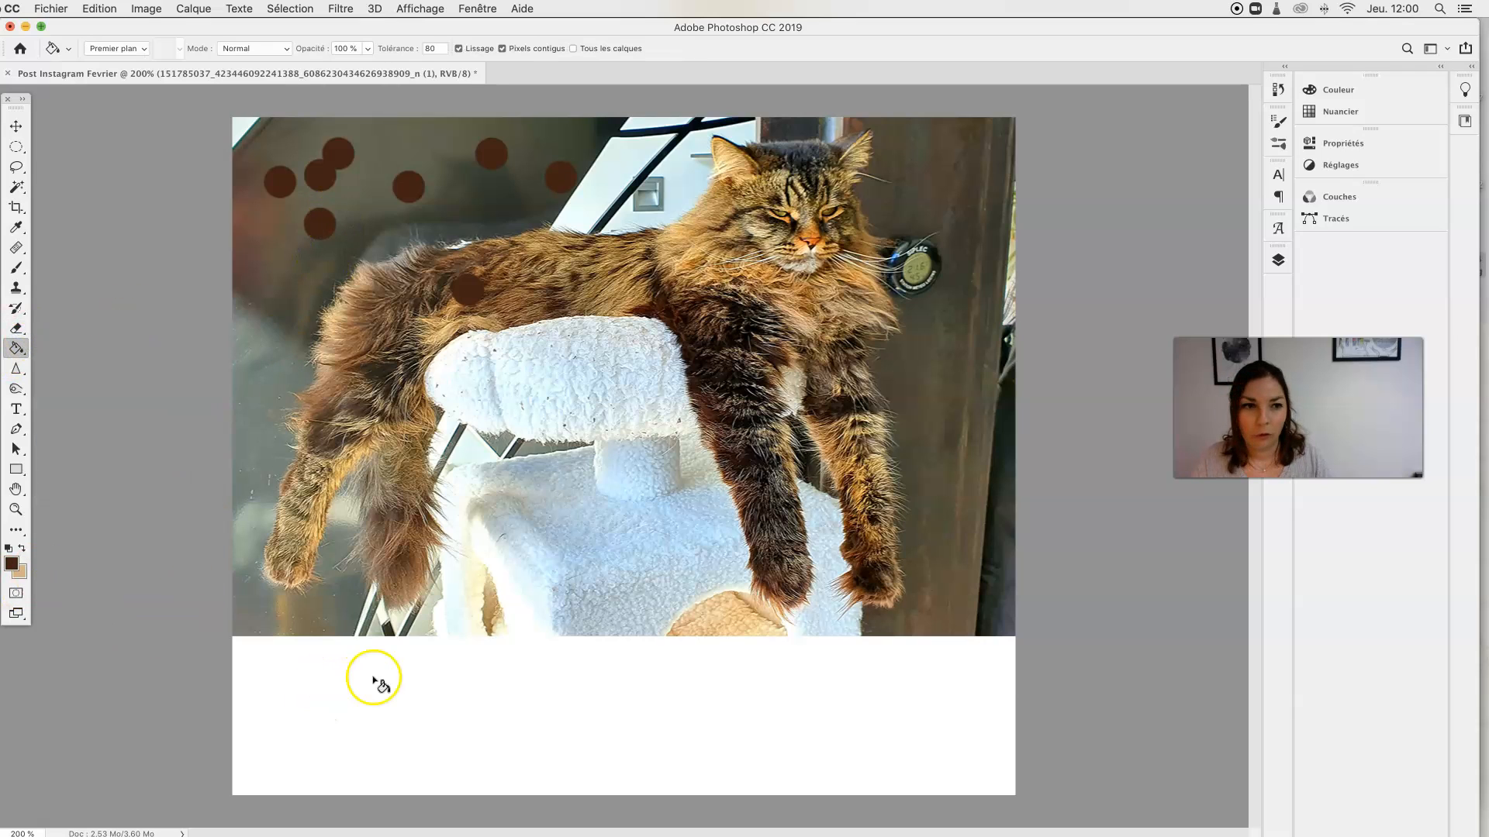
left_click(373, 680)
Step: View the variants of the Sharpen tool and the Burn tool
left_click(16, 370)
left_click(16, 371)
left_click_drag(17, 372, 79, 375)
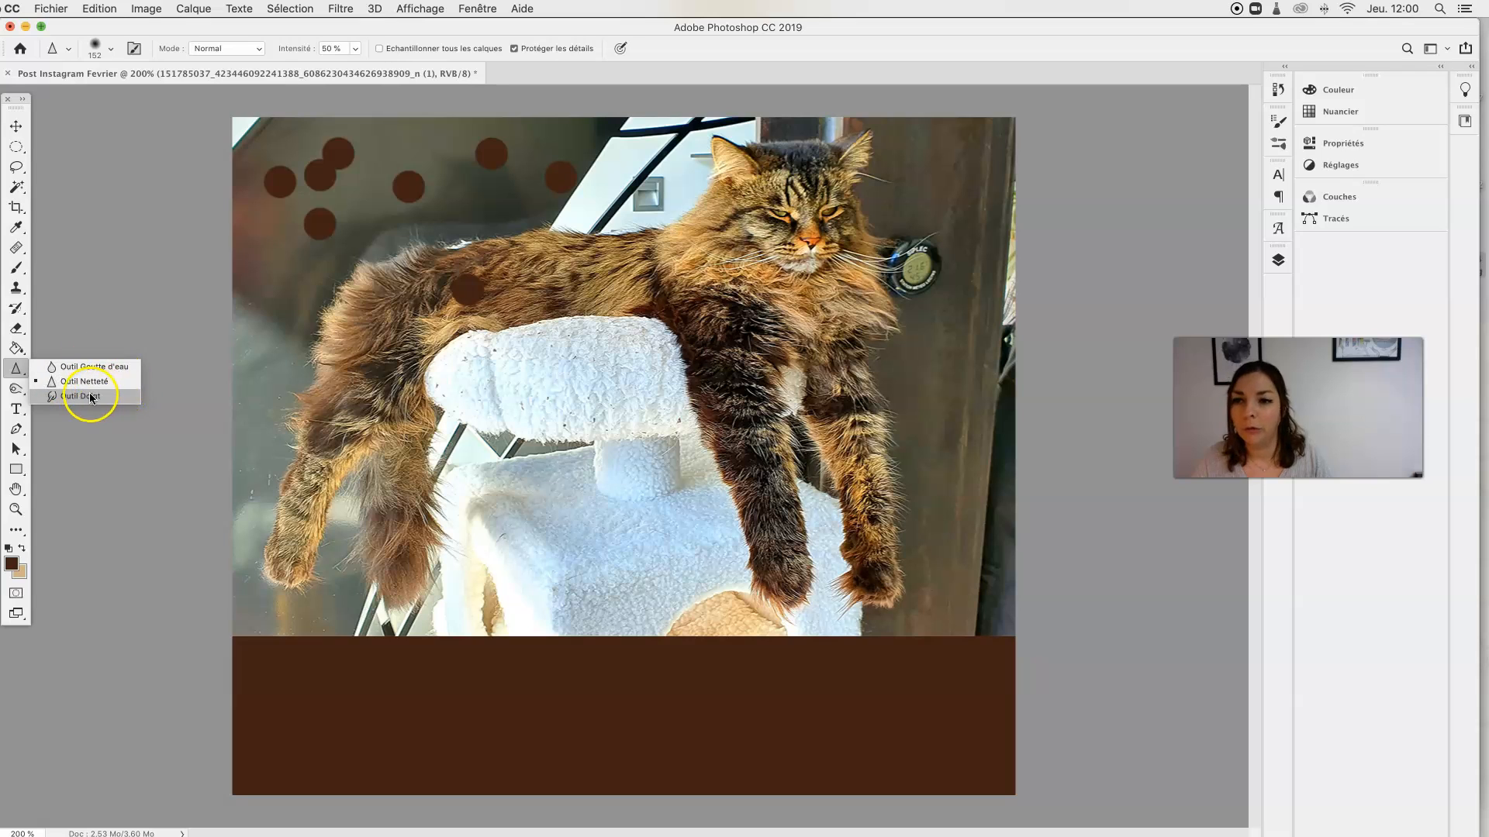
left_click(17, 388)
right_click(18, 389)
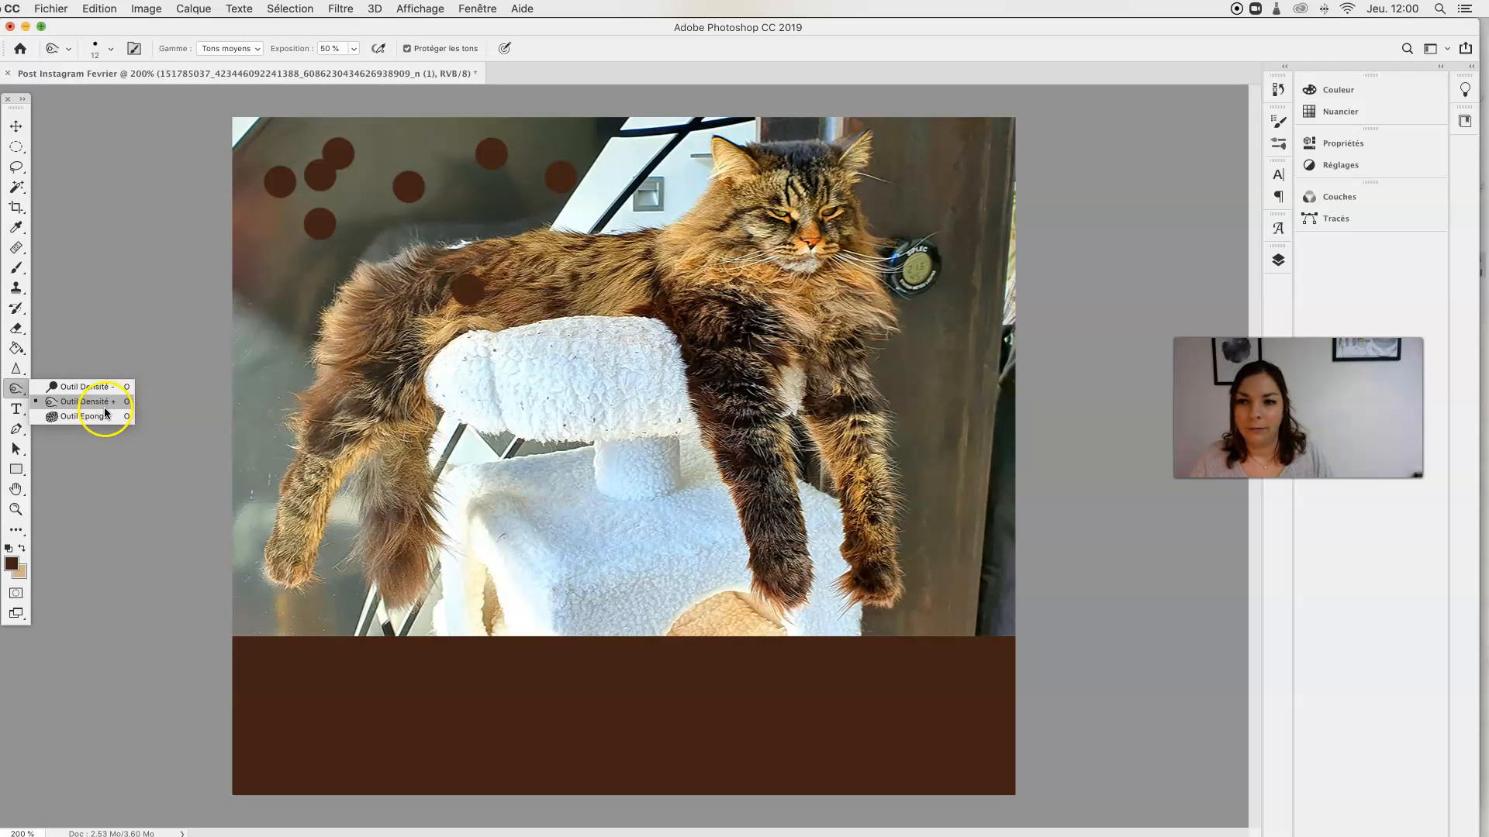
left_click(16, 387)
Step: Add a beige text box reading "Texte" on the brown band below the photo
left_click(12, 406)
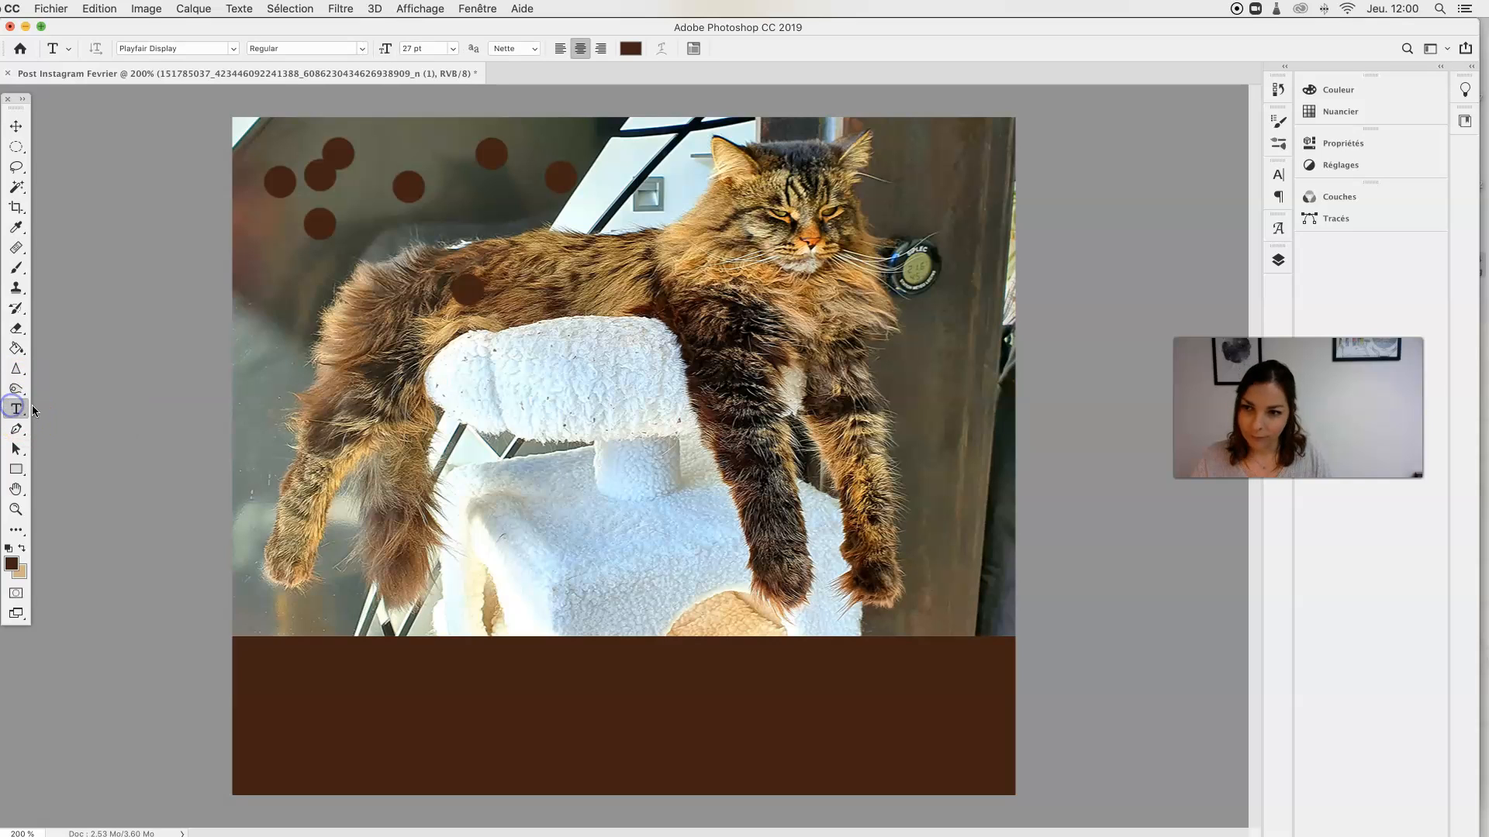
left_click(15, 552)
left_click_drag(356, 671, 815, 741)
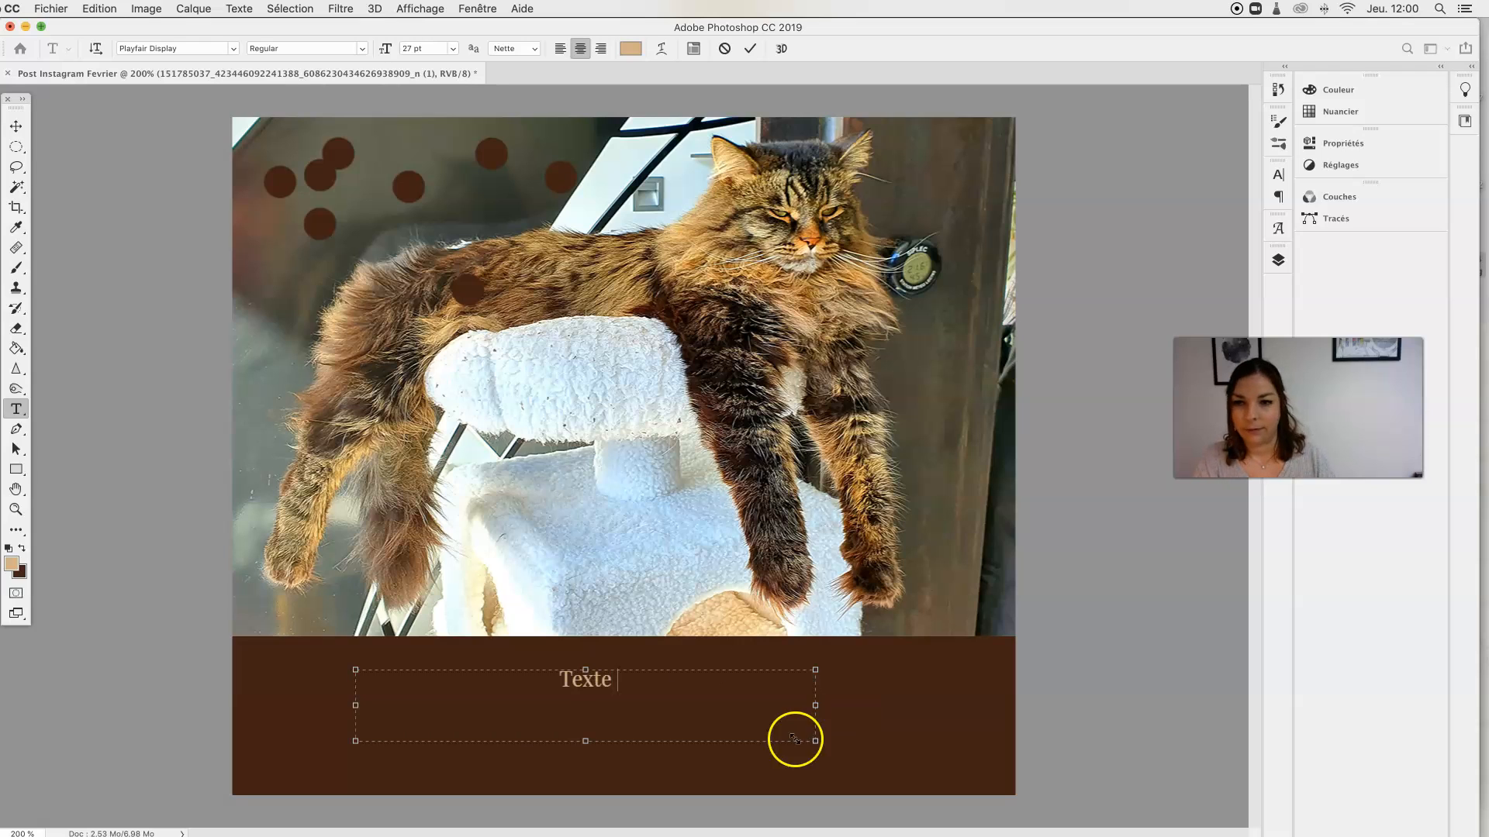
left_click(16, 125)
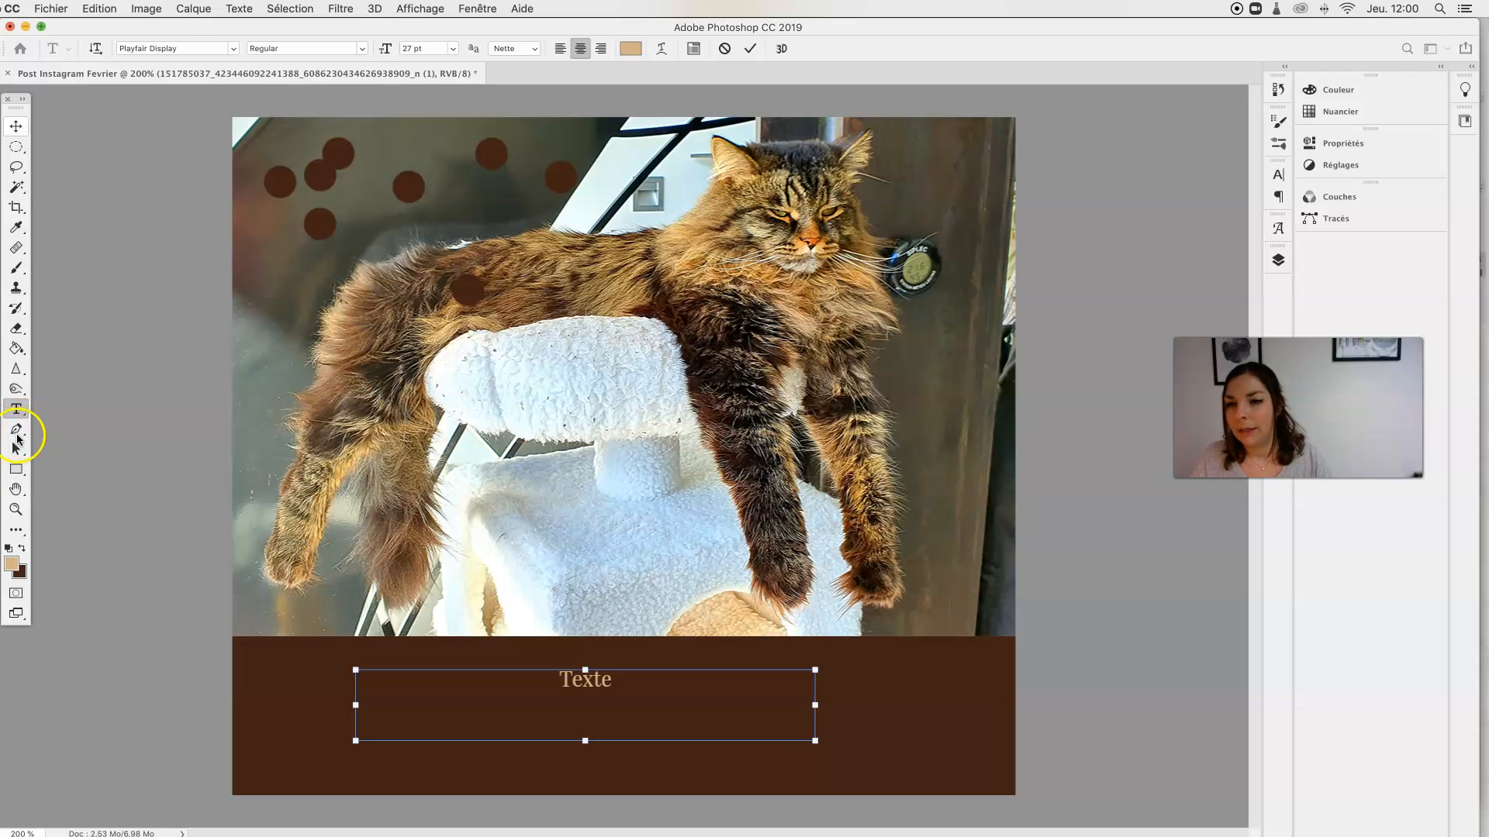
Step: Activate the Pen tool briefly, and draw a rectangle shape about 701 by 177 px over the base of the cat tree
left_click(17, 431)
left_click(14, 431)
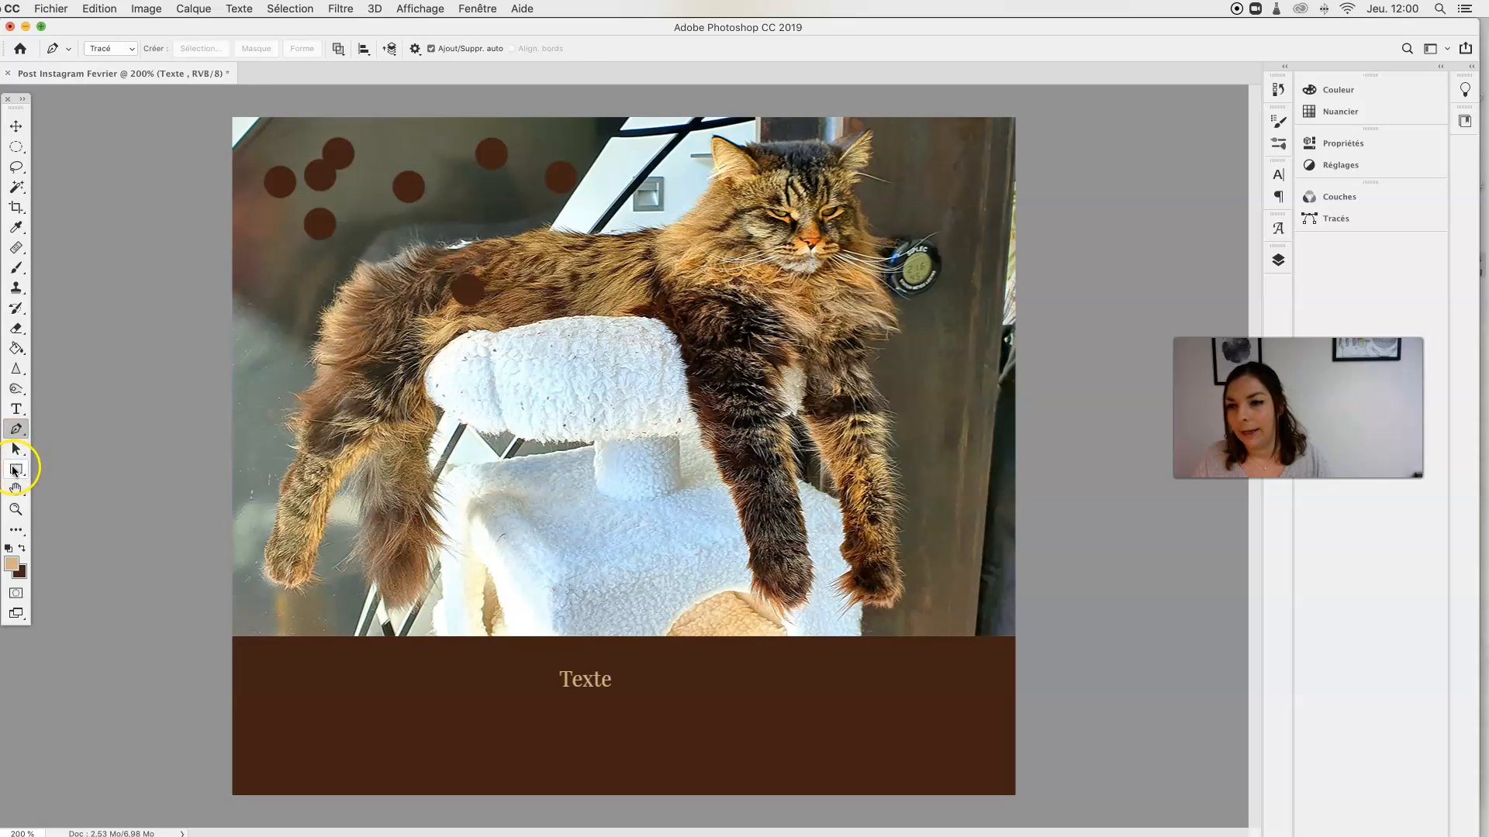
left_click(16, 470)
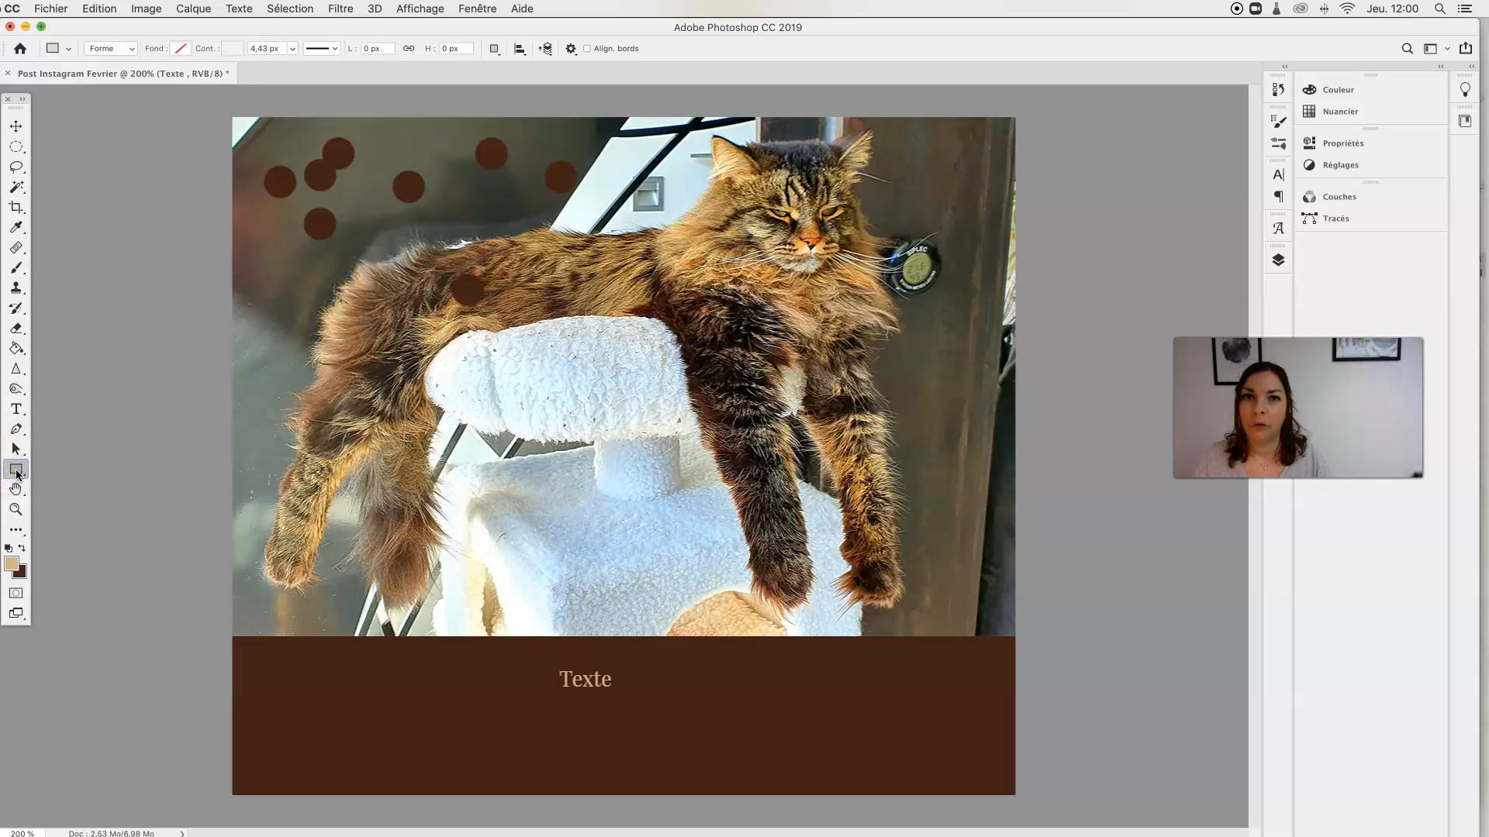
left_click(16, 471)
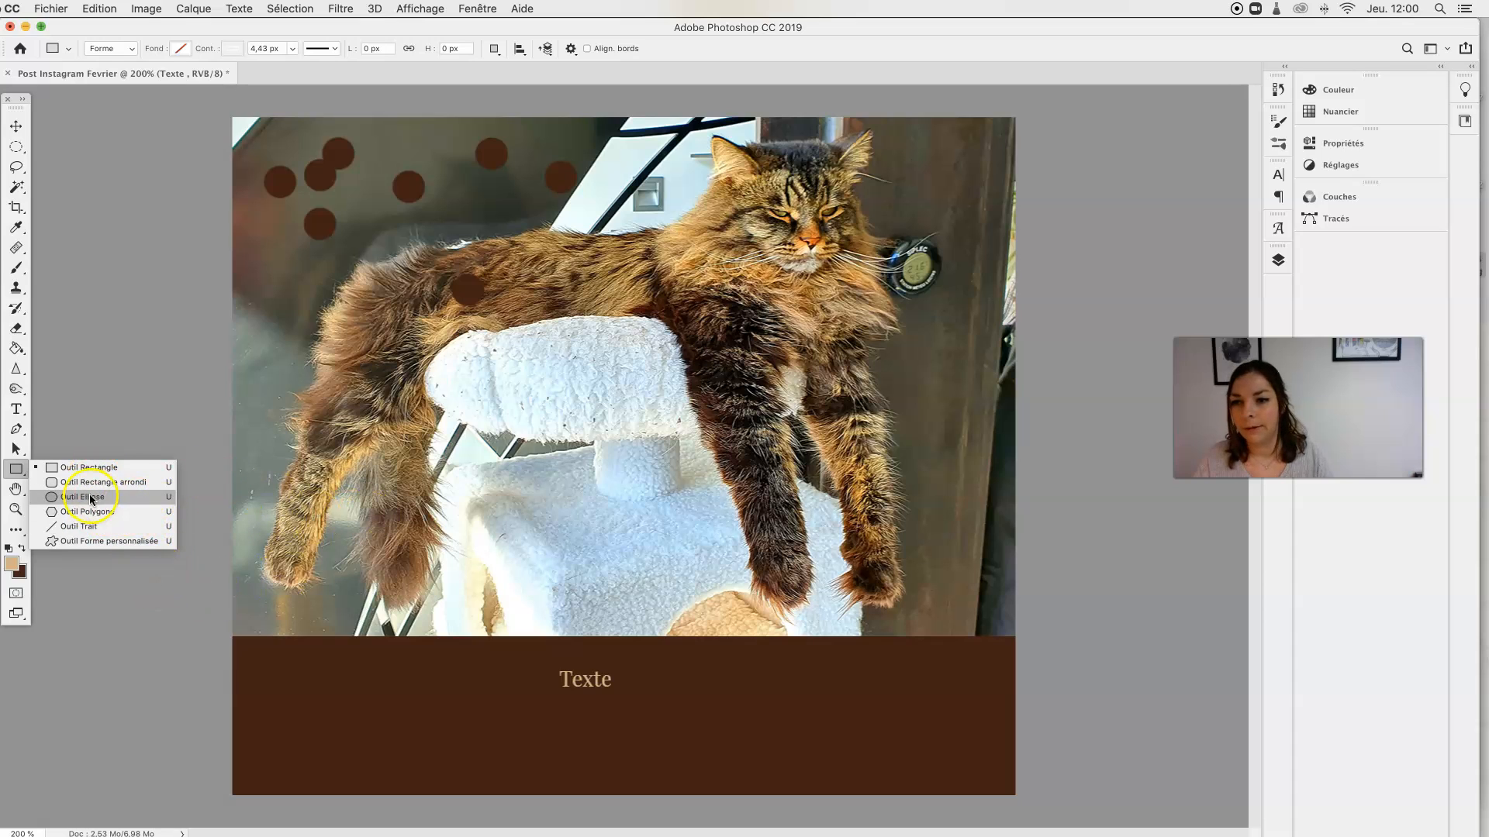
left_click(95, 468)
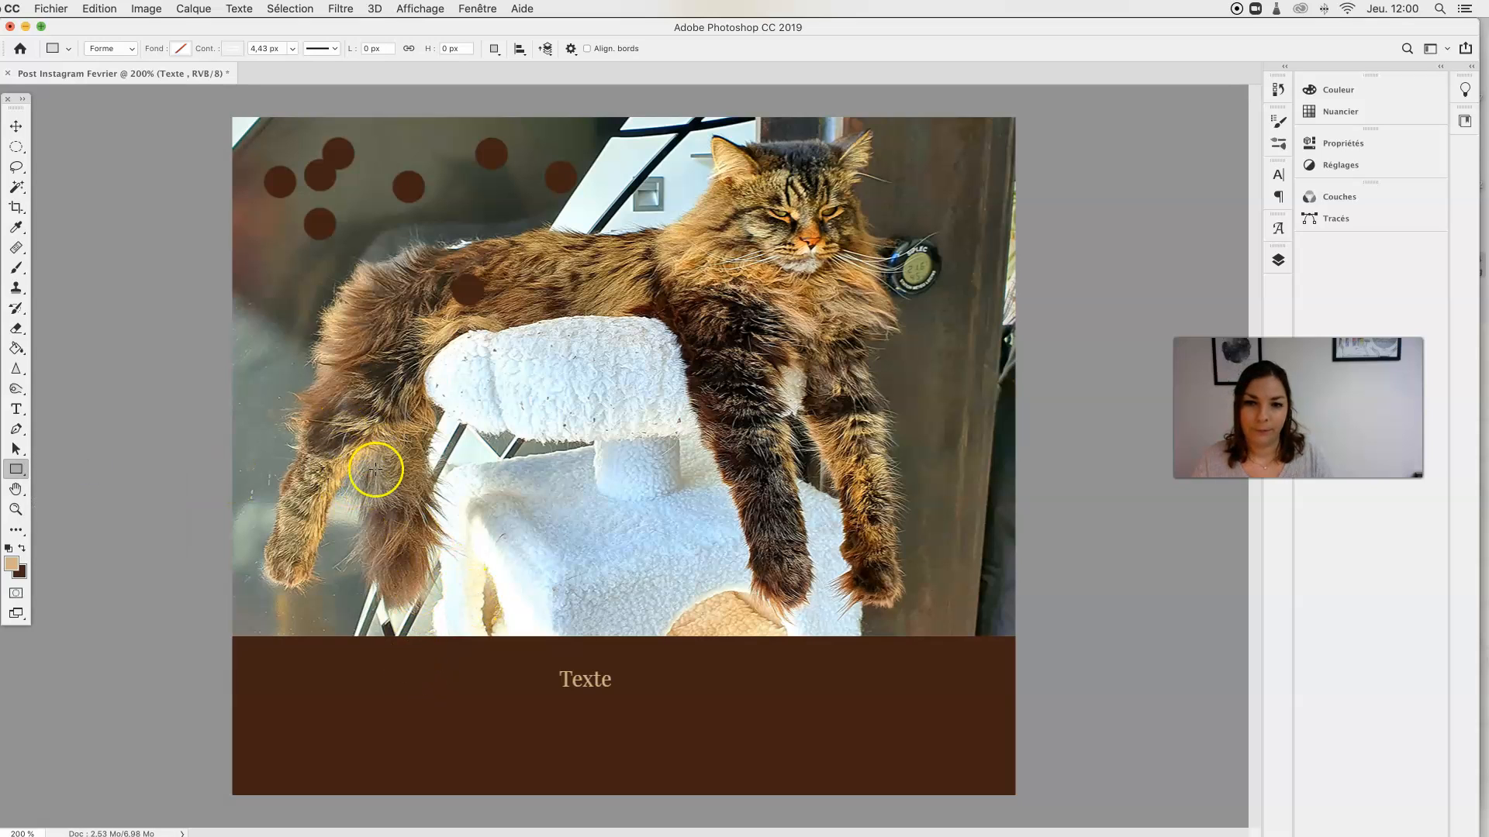
left_click_drag(385, 465, 939, 602)
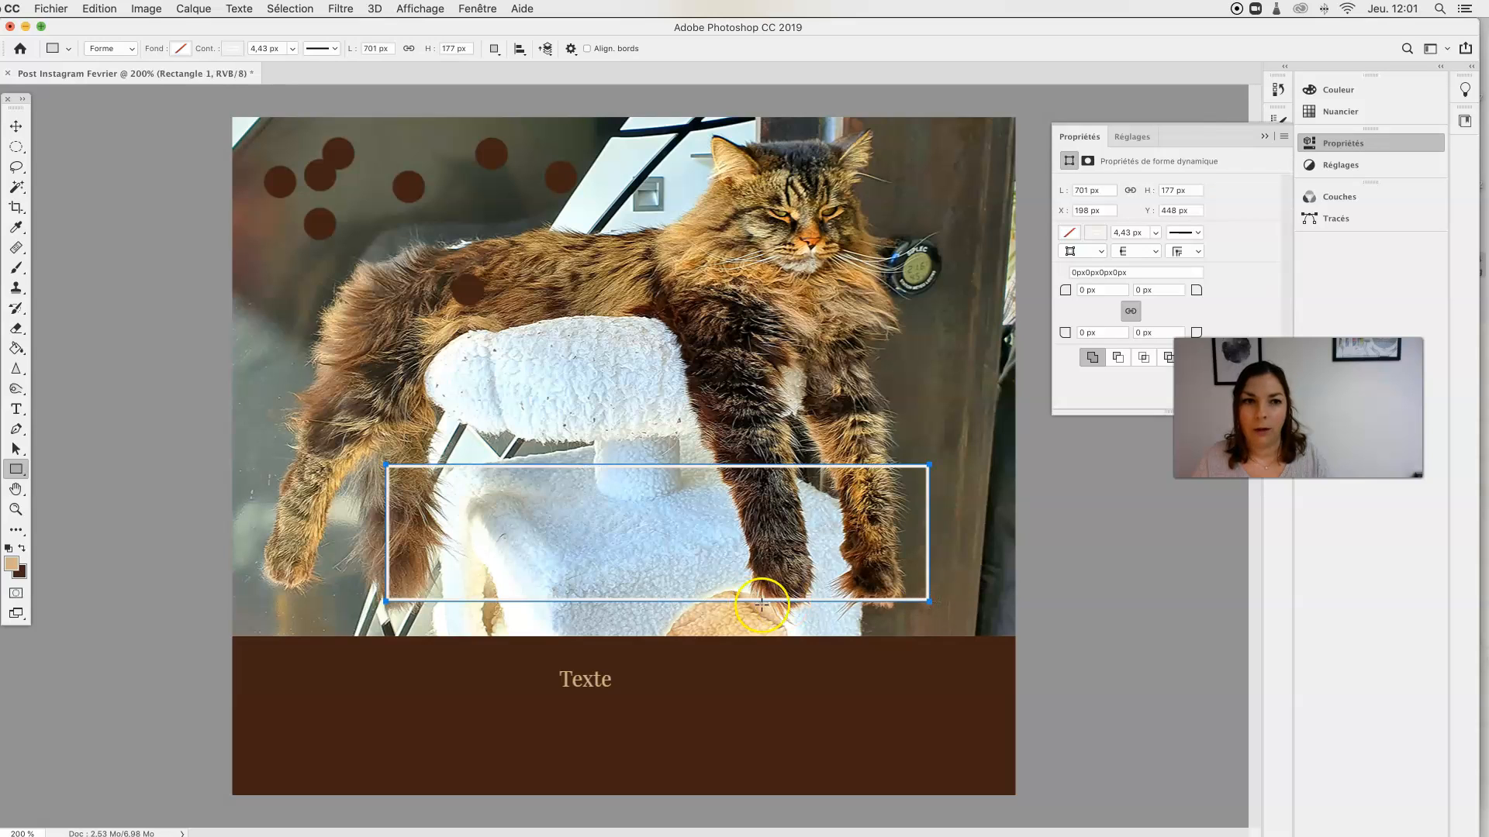
Step: Fill the rectangle with the recently used beige
left_click(178, 49)
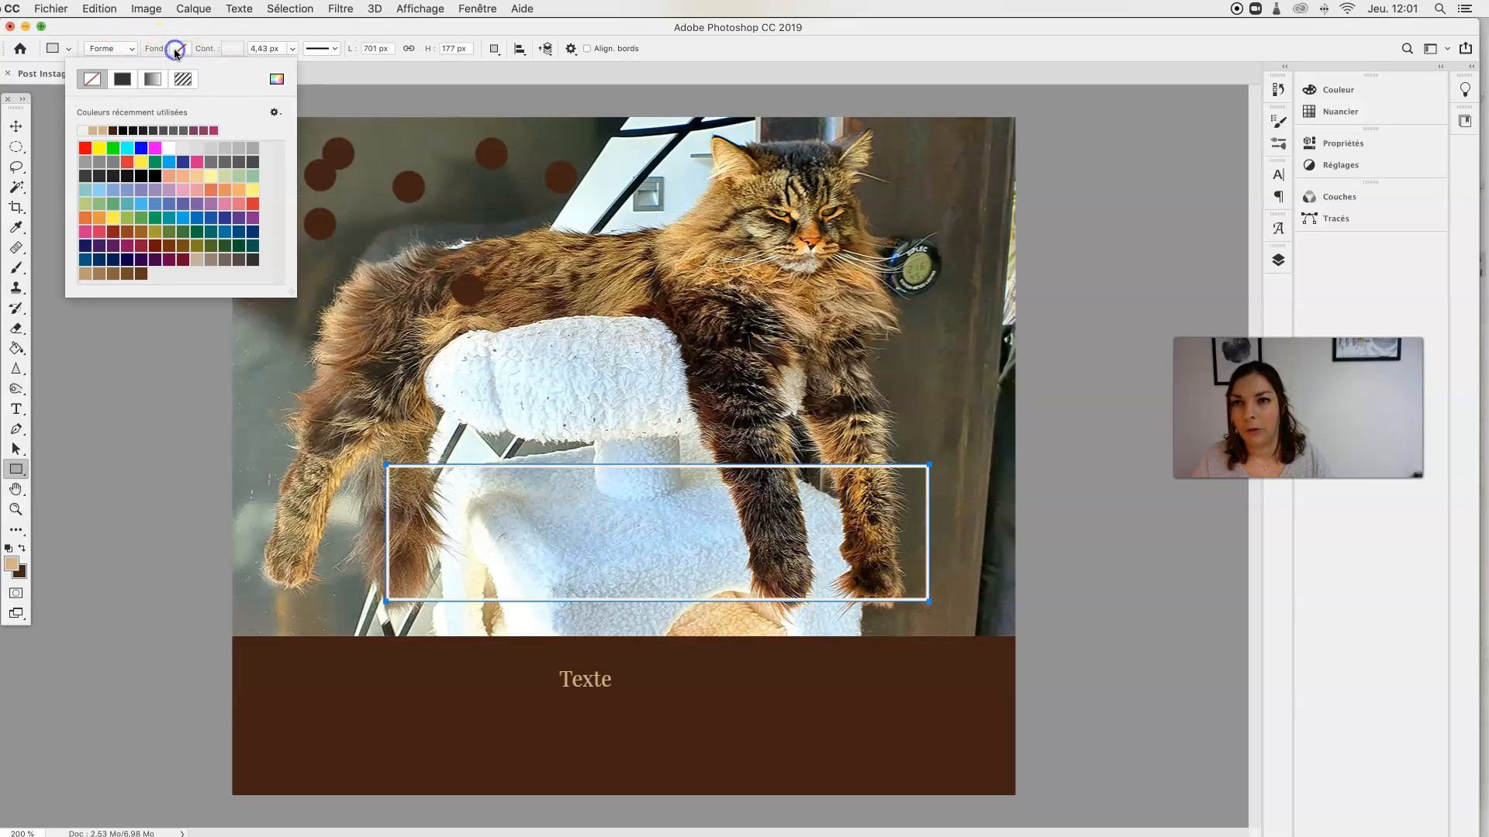
left_click(103, 130)
left_click(232, 48)
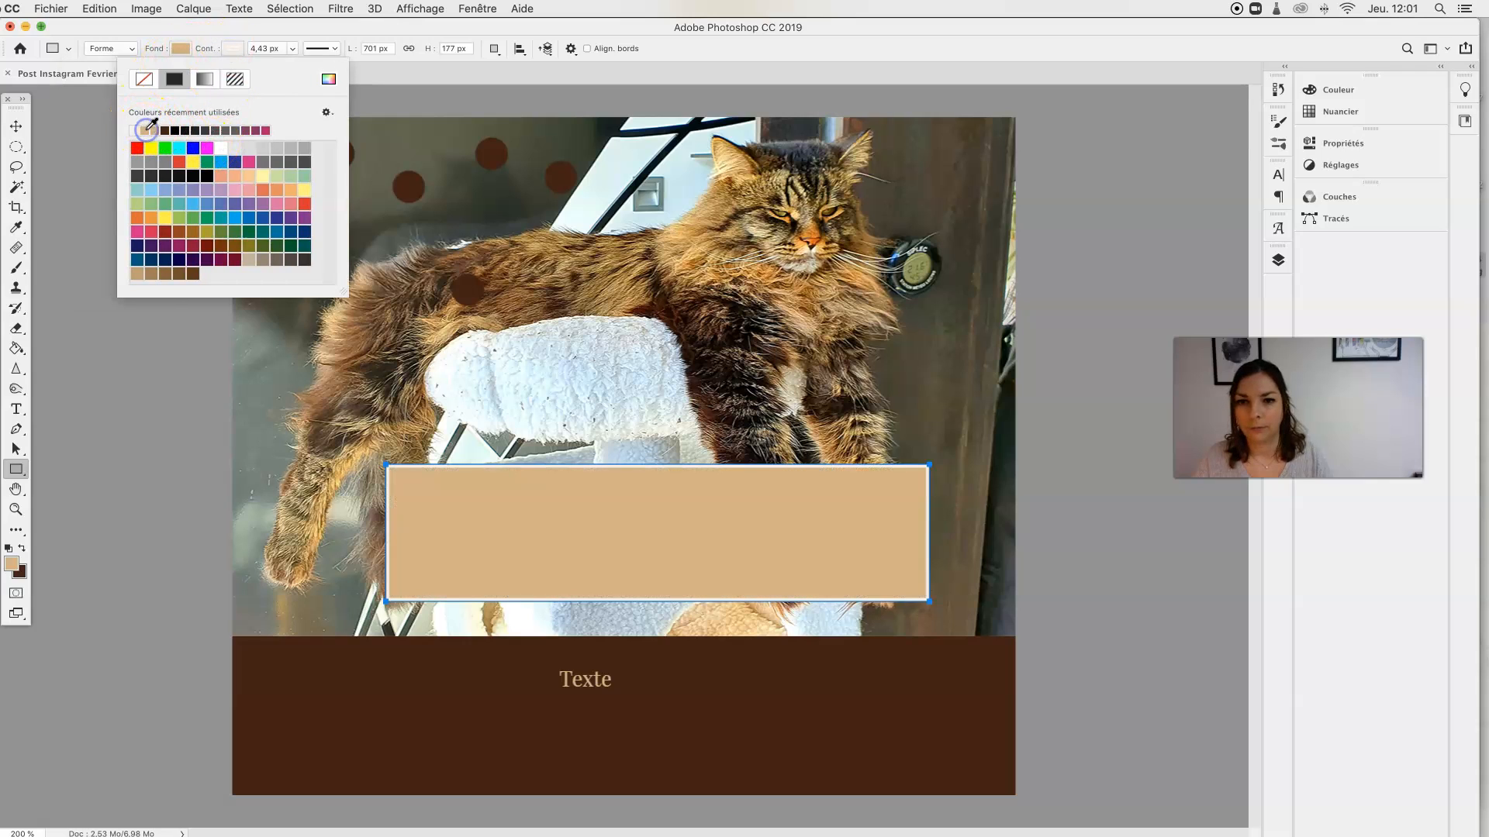
Step: Move the beige rectangle down so it overlaps the photo's lower edge and the brown band
left_click(16, 125)
left_click(592, 132)
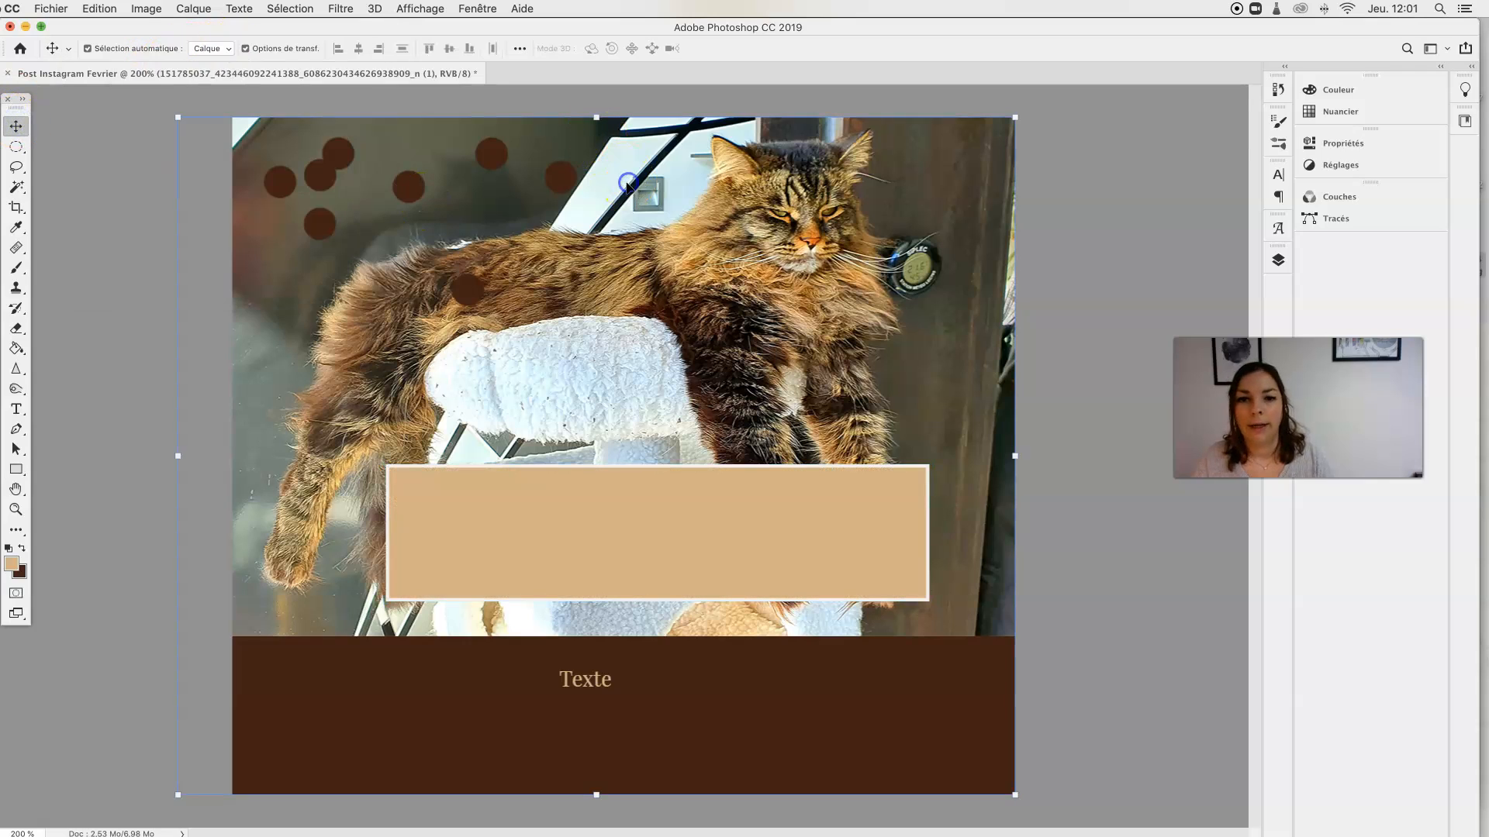
left_click(691, 580)
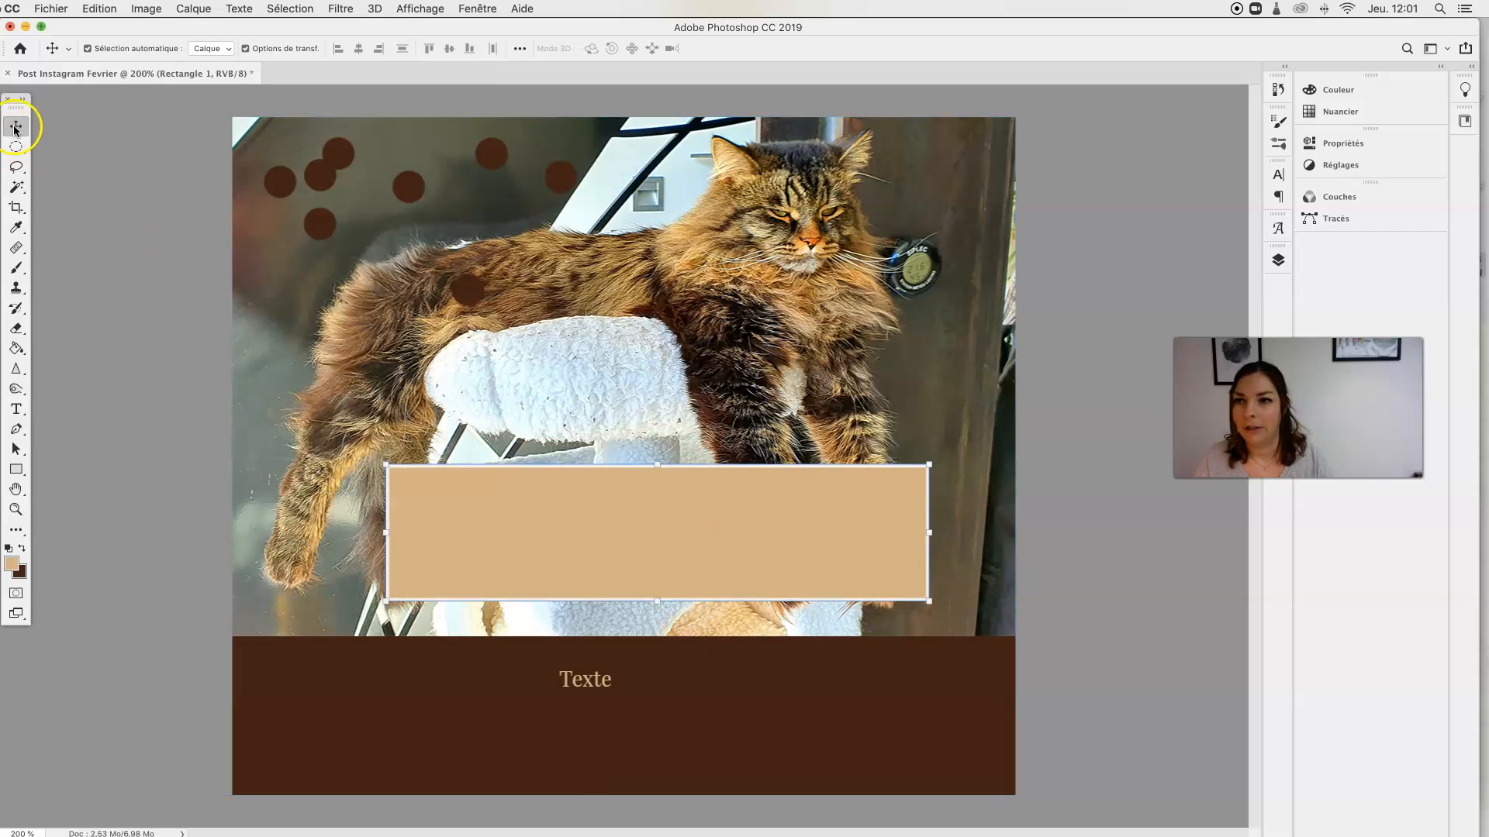
left_click_drag(625, 522, 594, 612)
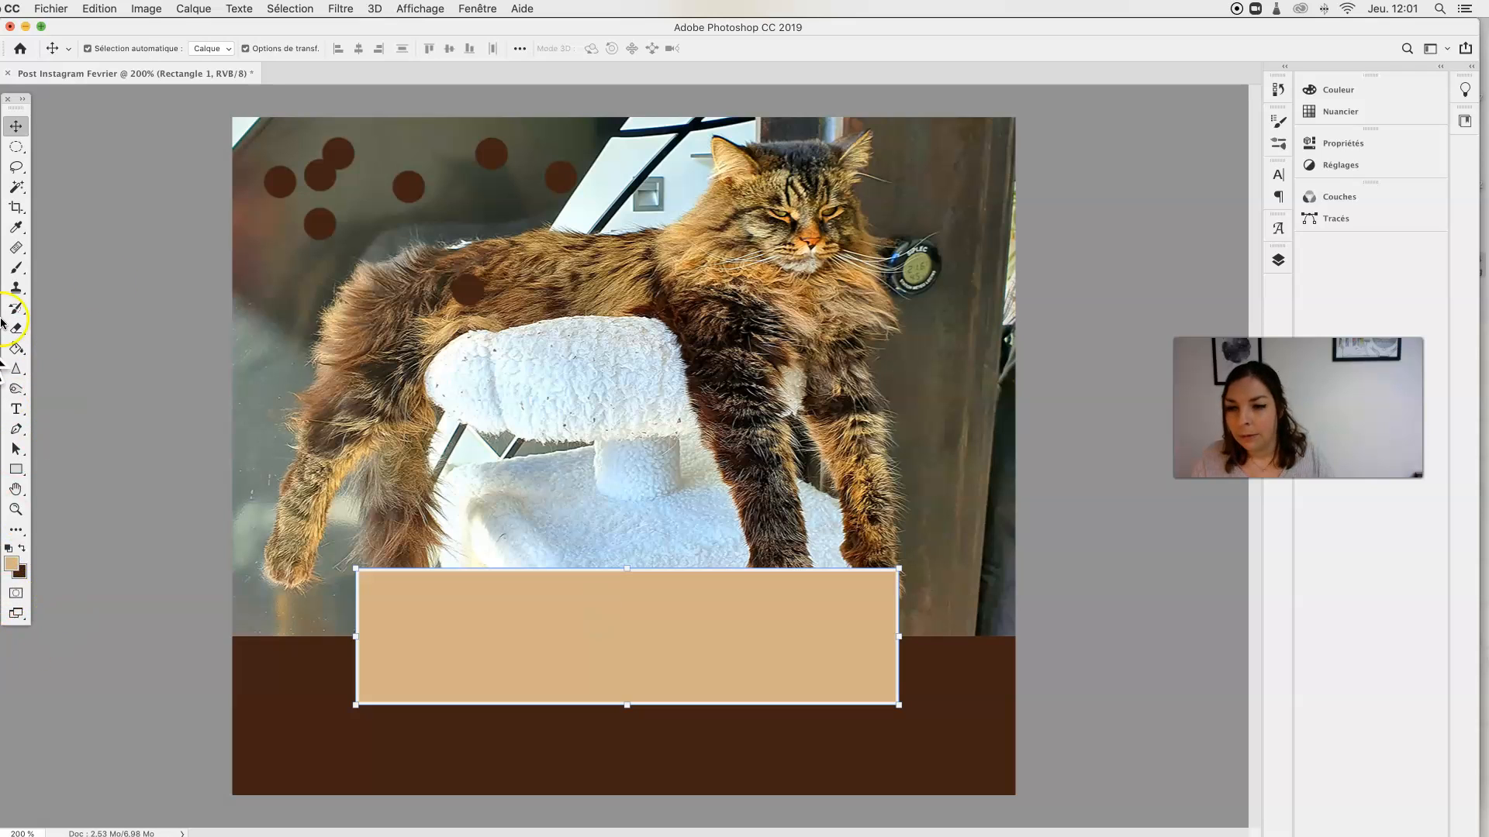
Step: Try the Zoom tool's zoom-out and zoom-in modes on the canvas, and return to the Rectangle tool
left_click(16, 509)
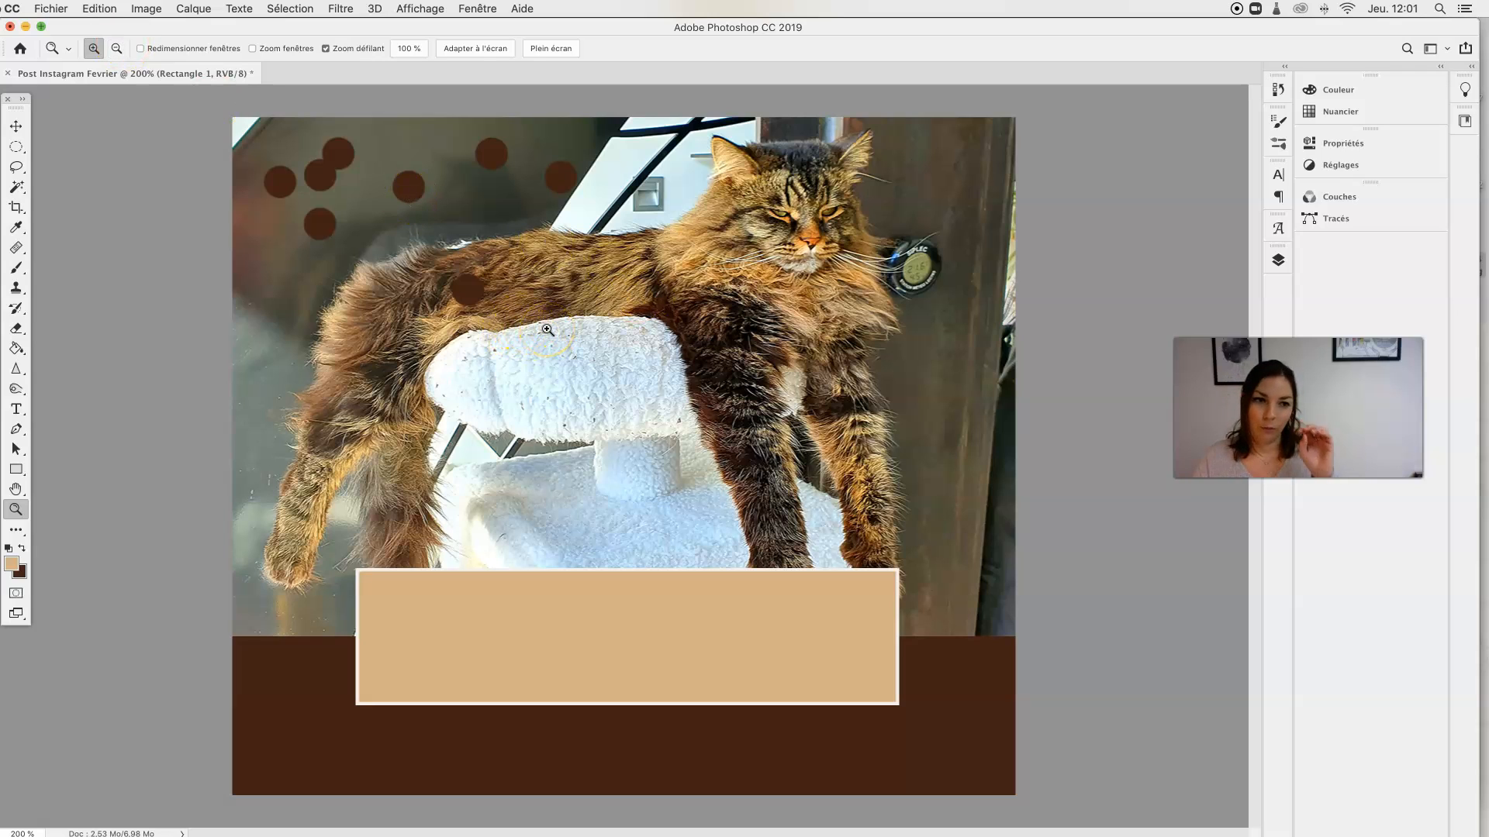
left_click(116, 48)
key("super+minus")
left_click(93, 48)
left_click(431, 293)
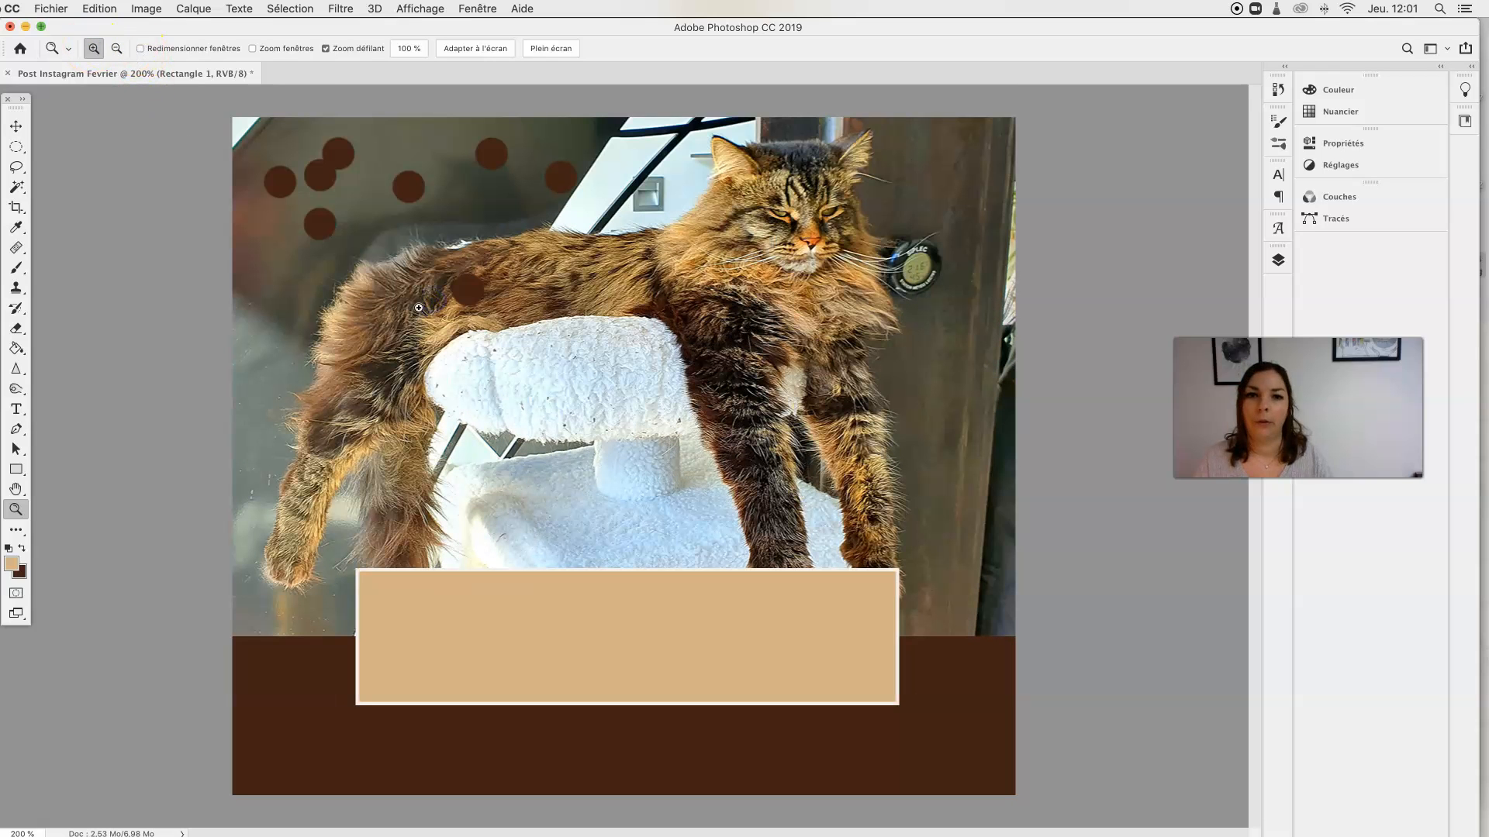
left_click(16, 468)
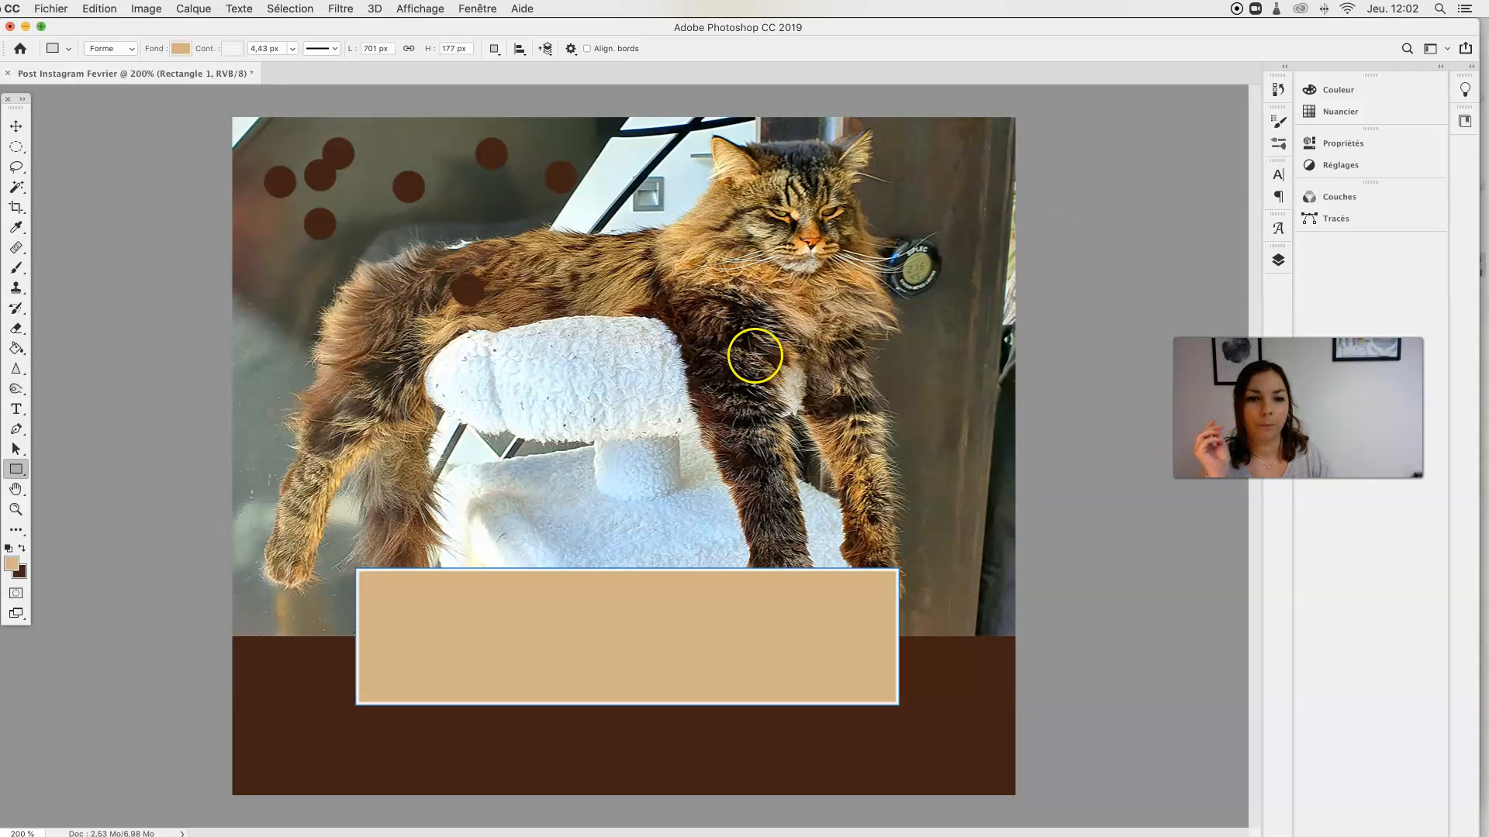
Step: Open the layers list, select the cat photo layer, and hide it and show it again
left_click(1280, 261)
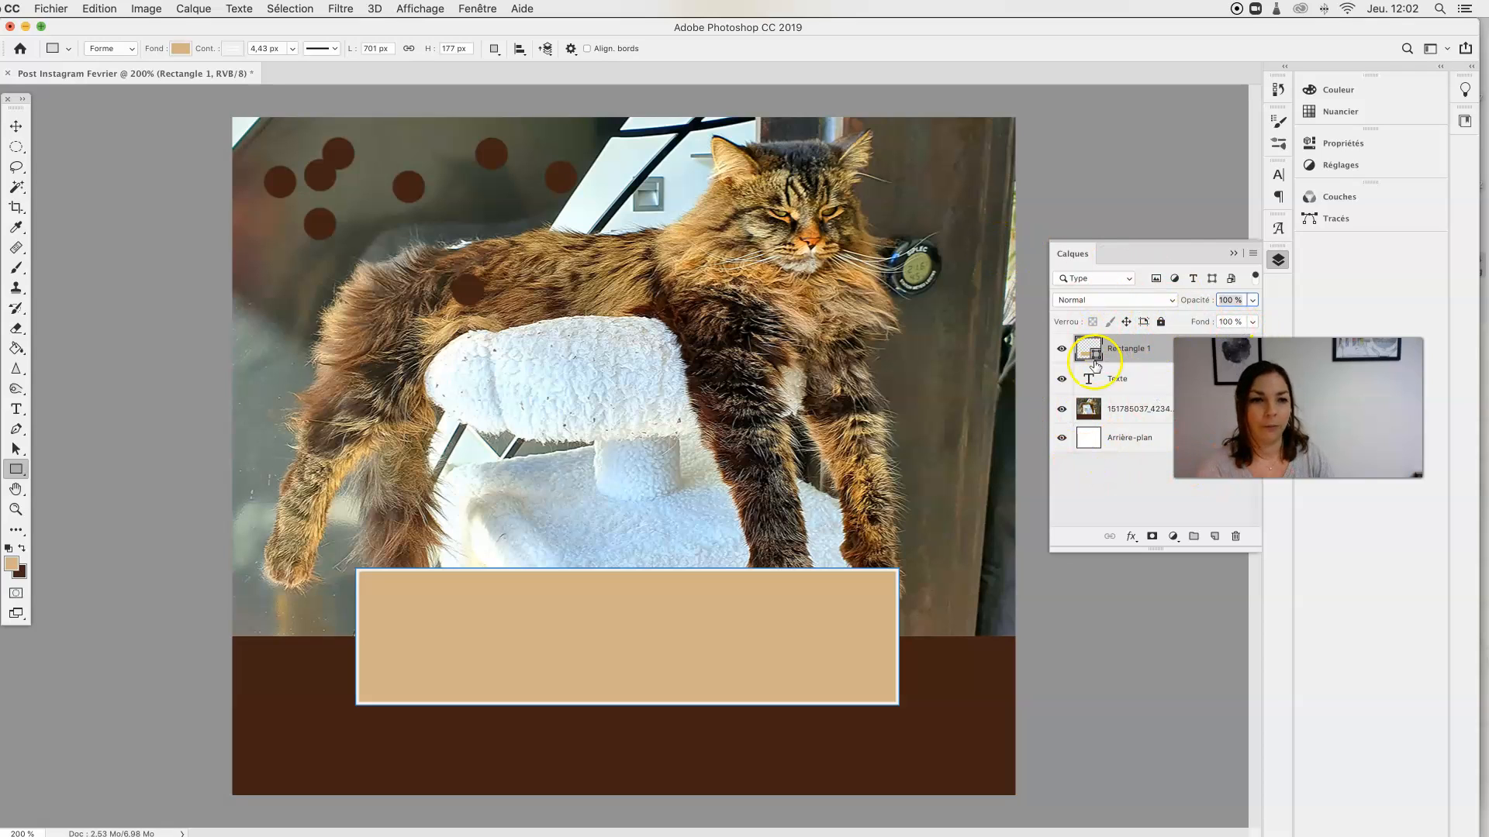
left_click(1153, 407)
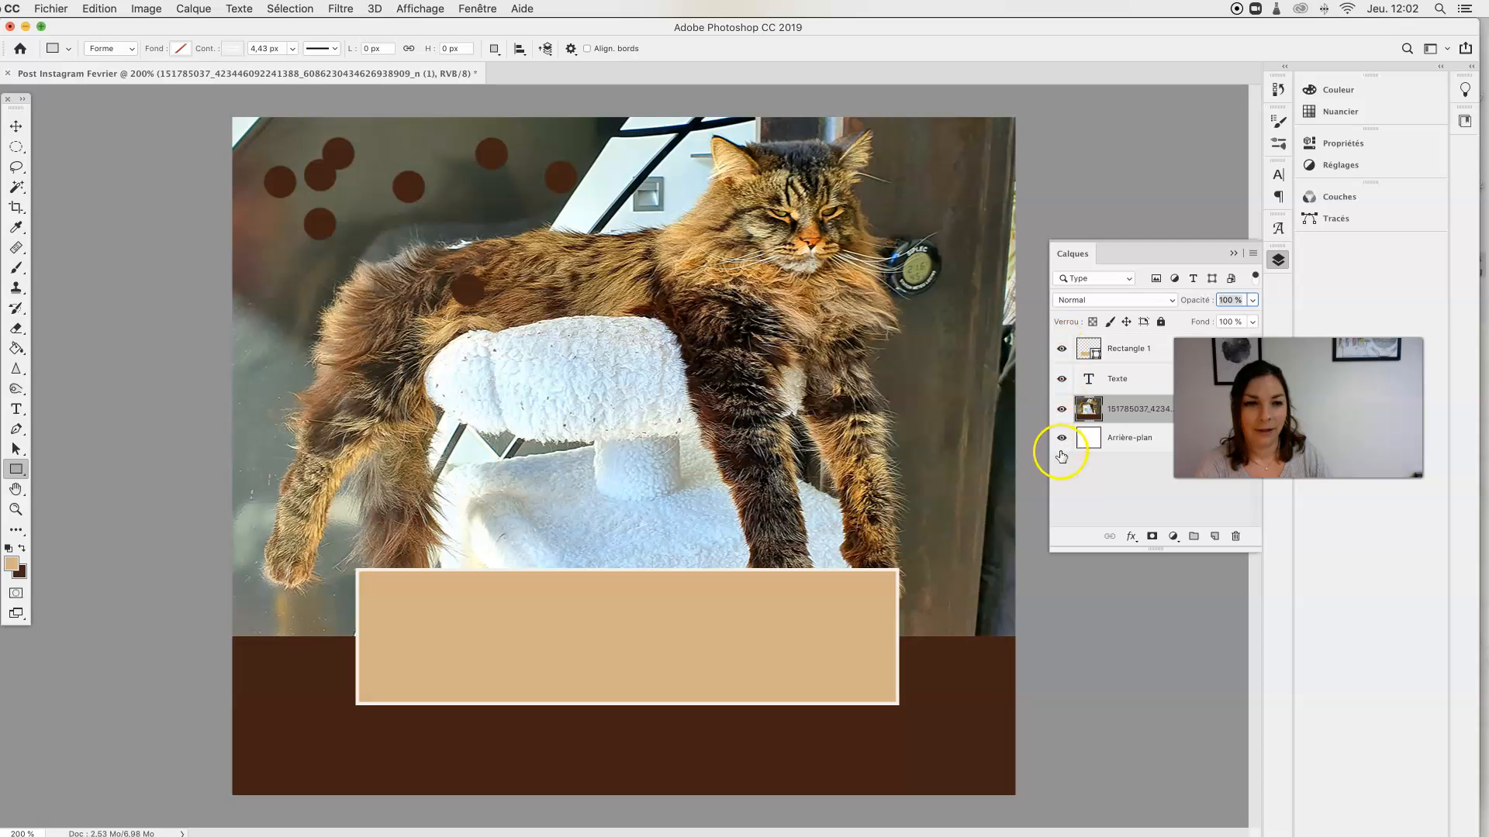
left_click(1062, 410)
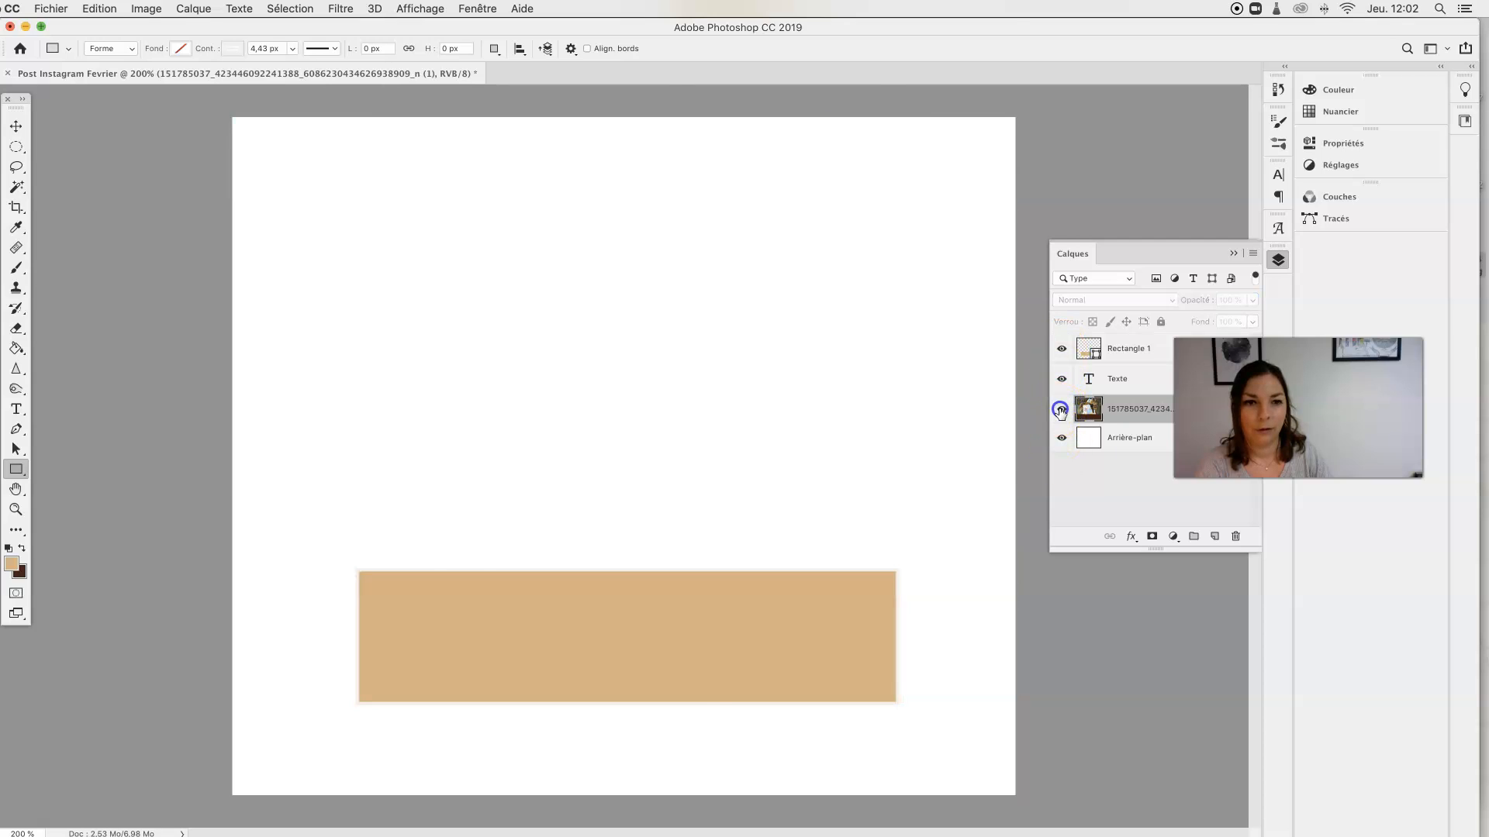
left_click(1062, 409)
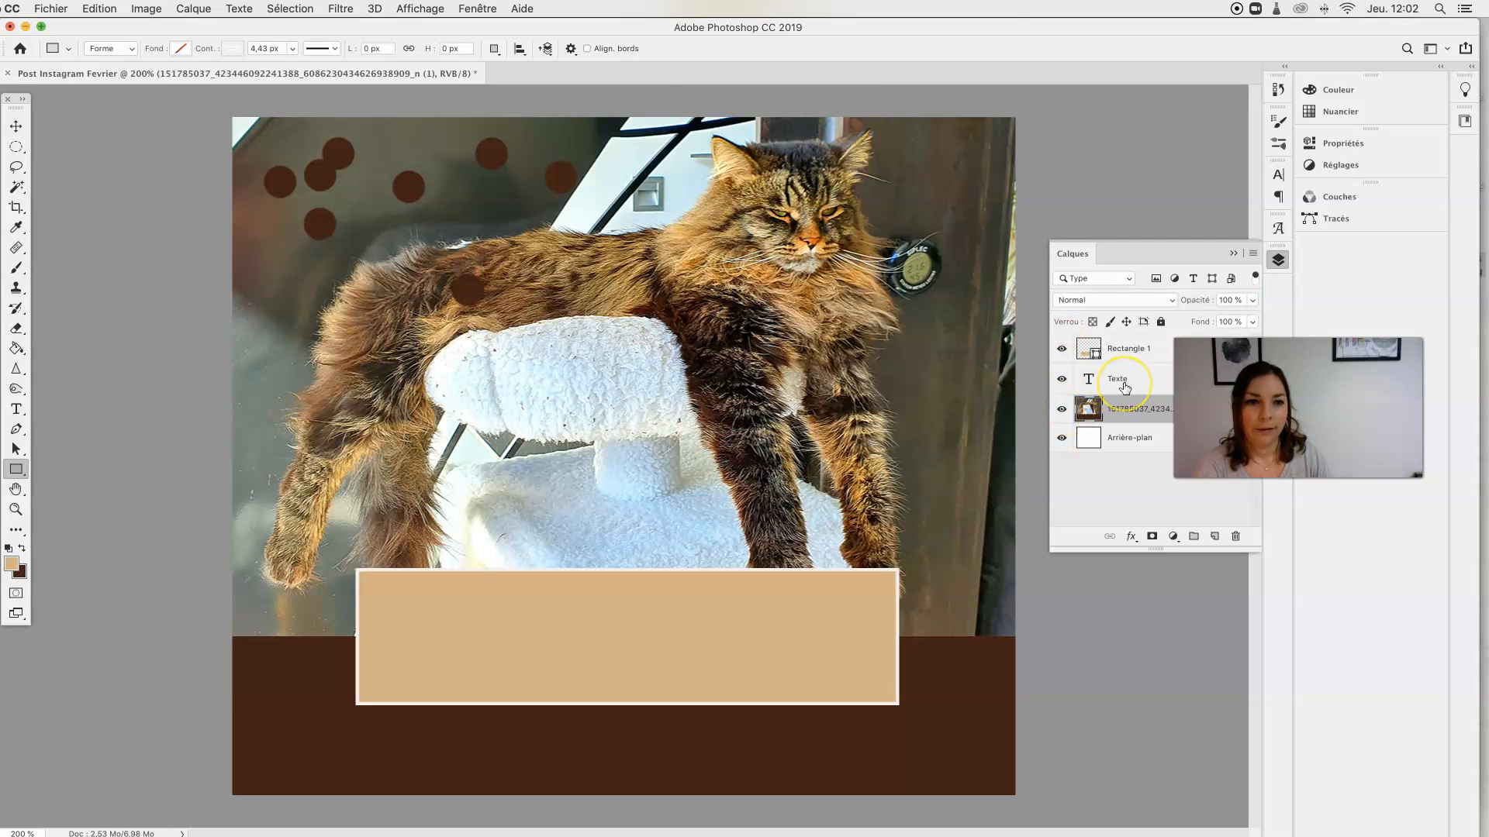
left_click(1145, 354)
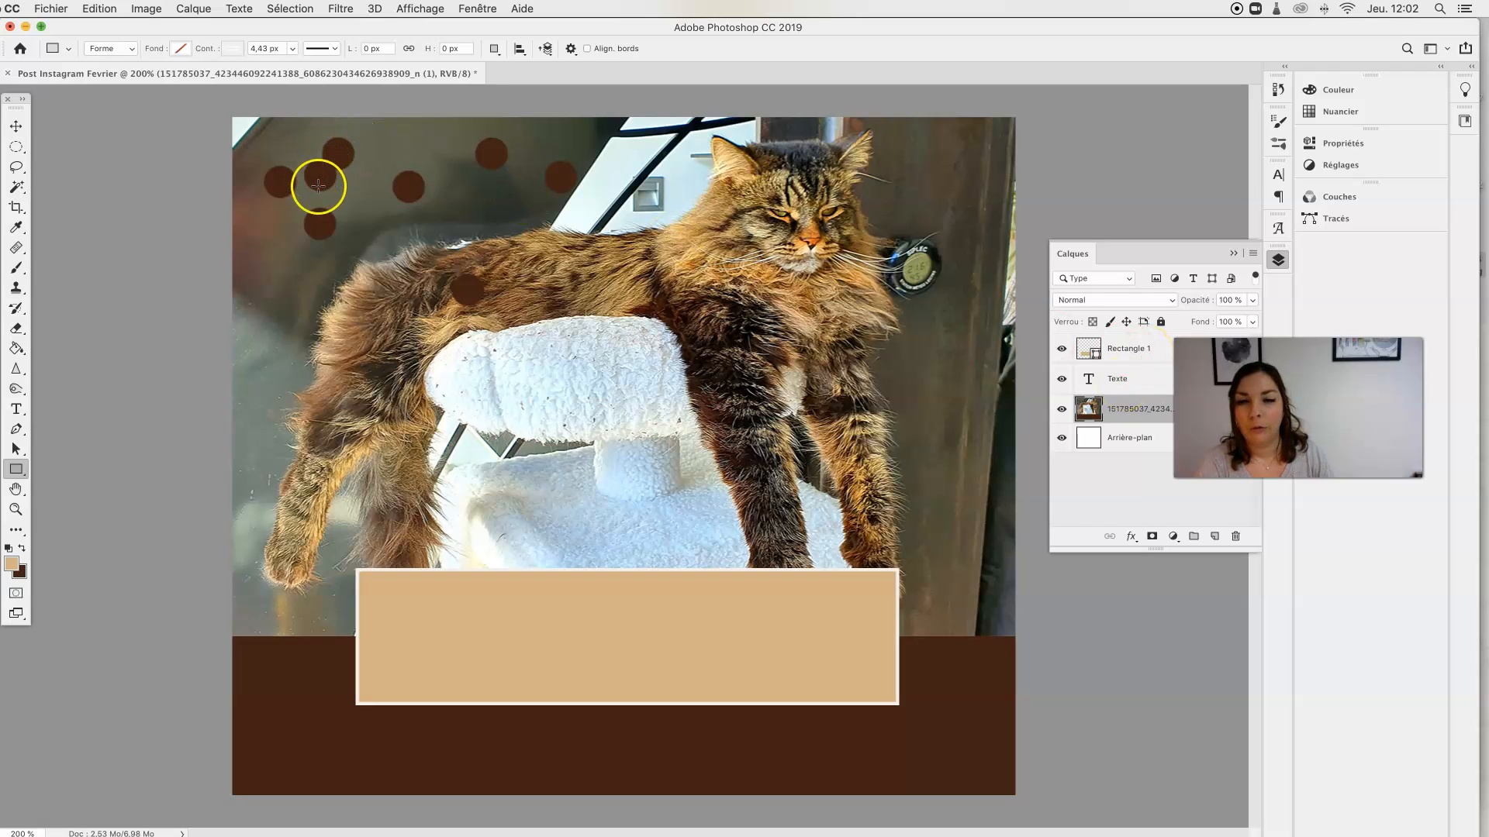
Step: Try an Eraser stroke diagonally across the cat photo, and undo it
left_click(17, 269)
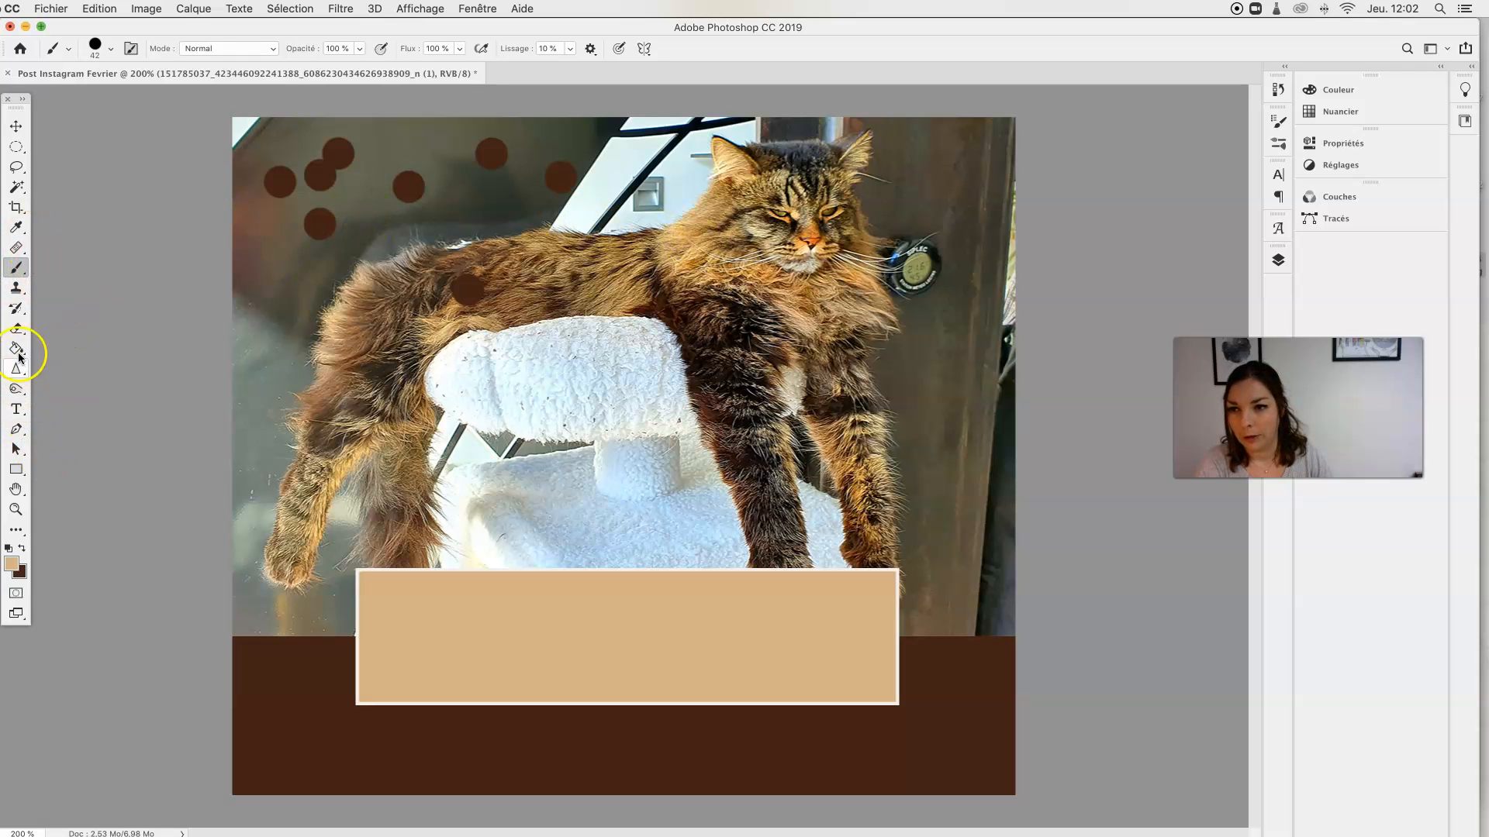
left_click(17, 328)
mouse_move(338, 218)
left_mouse_down()
mouse_move(309, 266)
mouse_move(499, 266)
mouse_move(378, 223)
mouse_move(649, 399)
left_mouse_up()
key("super+z")
Step: Move the Texte layer above the Rectangle 1 layer and activate the Move tool
left_click(1279, 261)
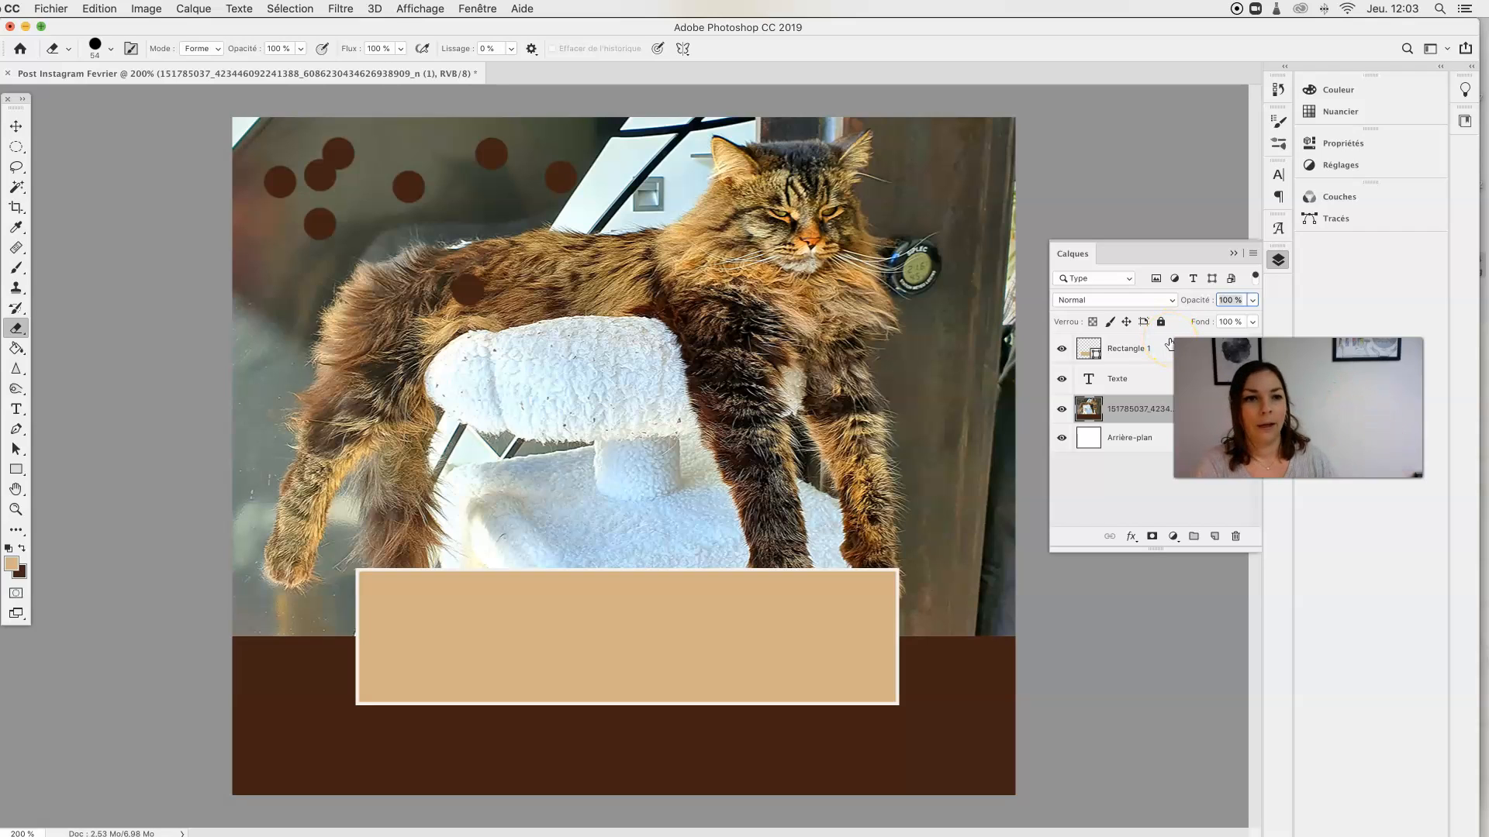
left_click(1166, 383)
left_click_drag(1124, 391, 1135, 342)
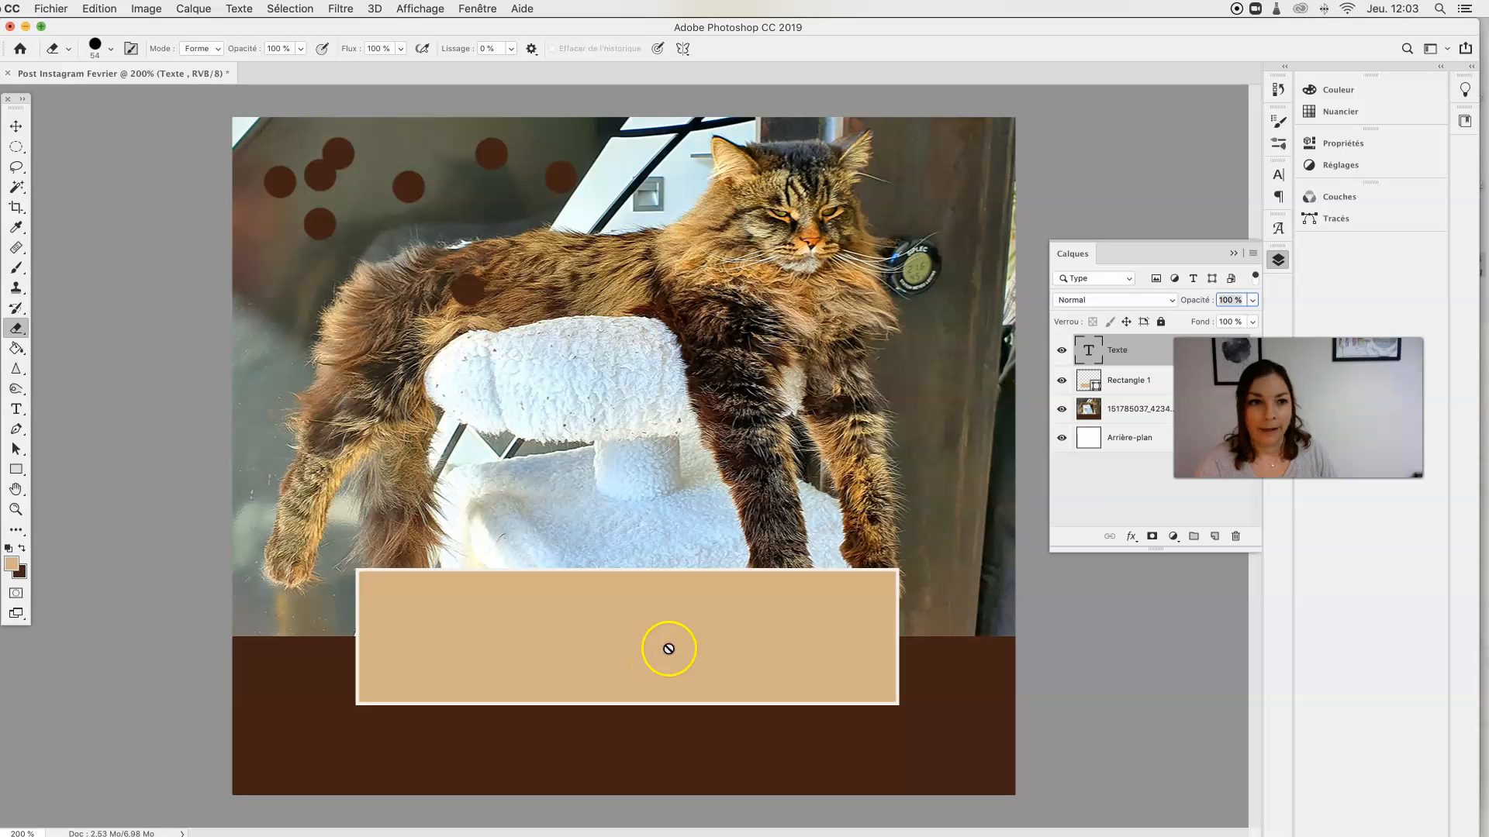
key("v")
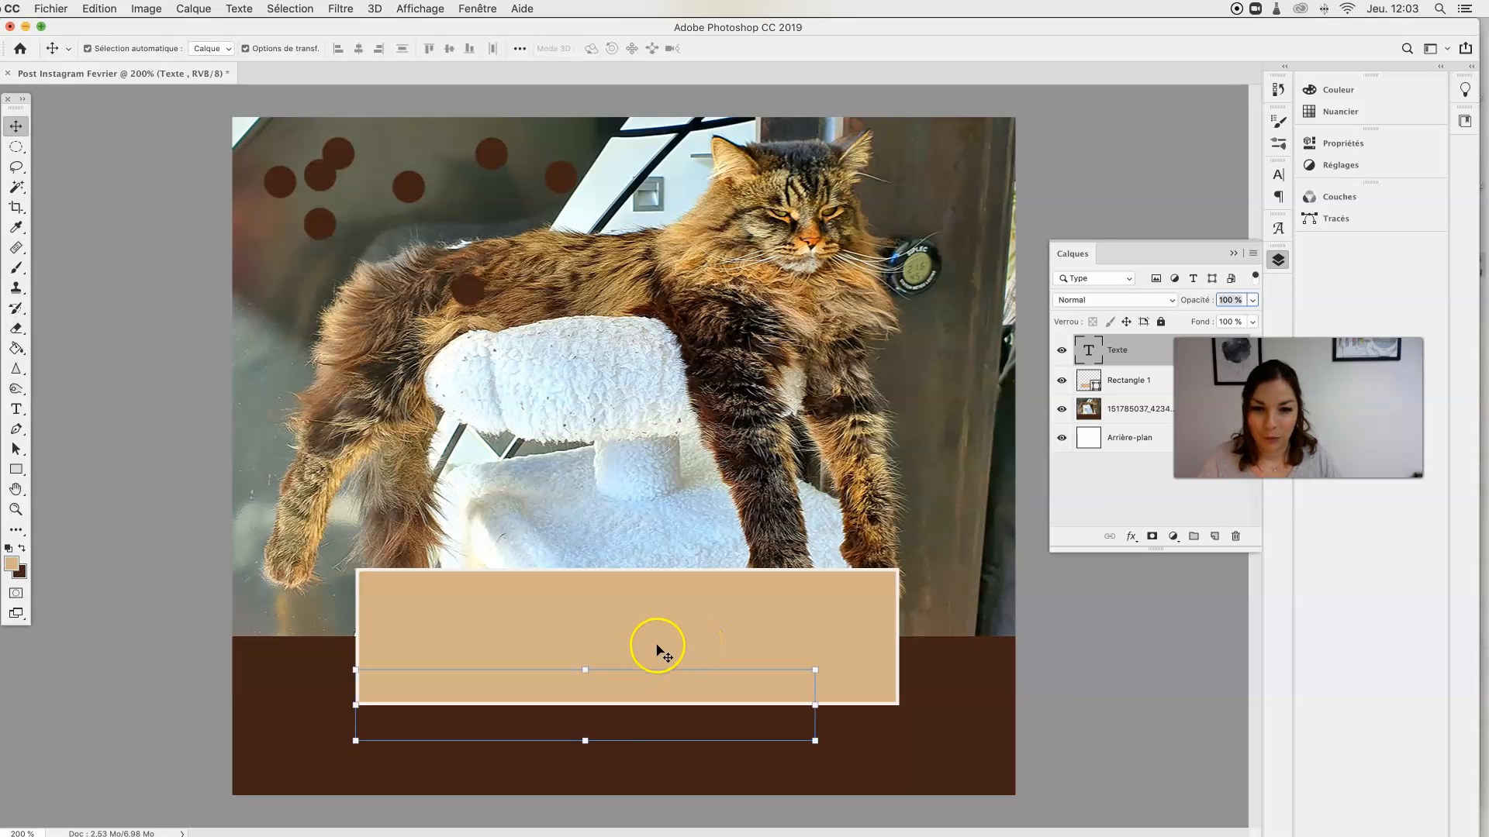
left_click(588, 762)
left_click_drag(588, 762, 589, 766)
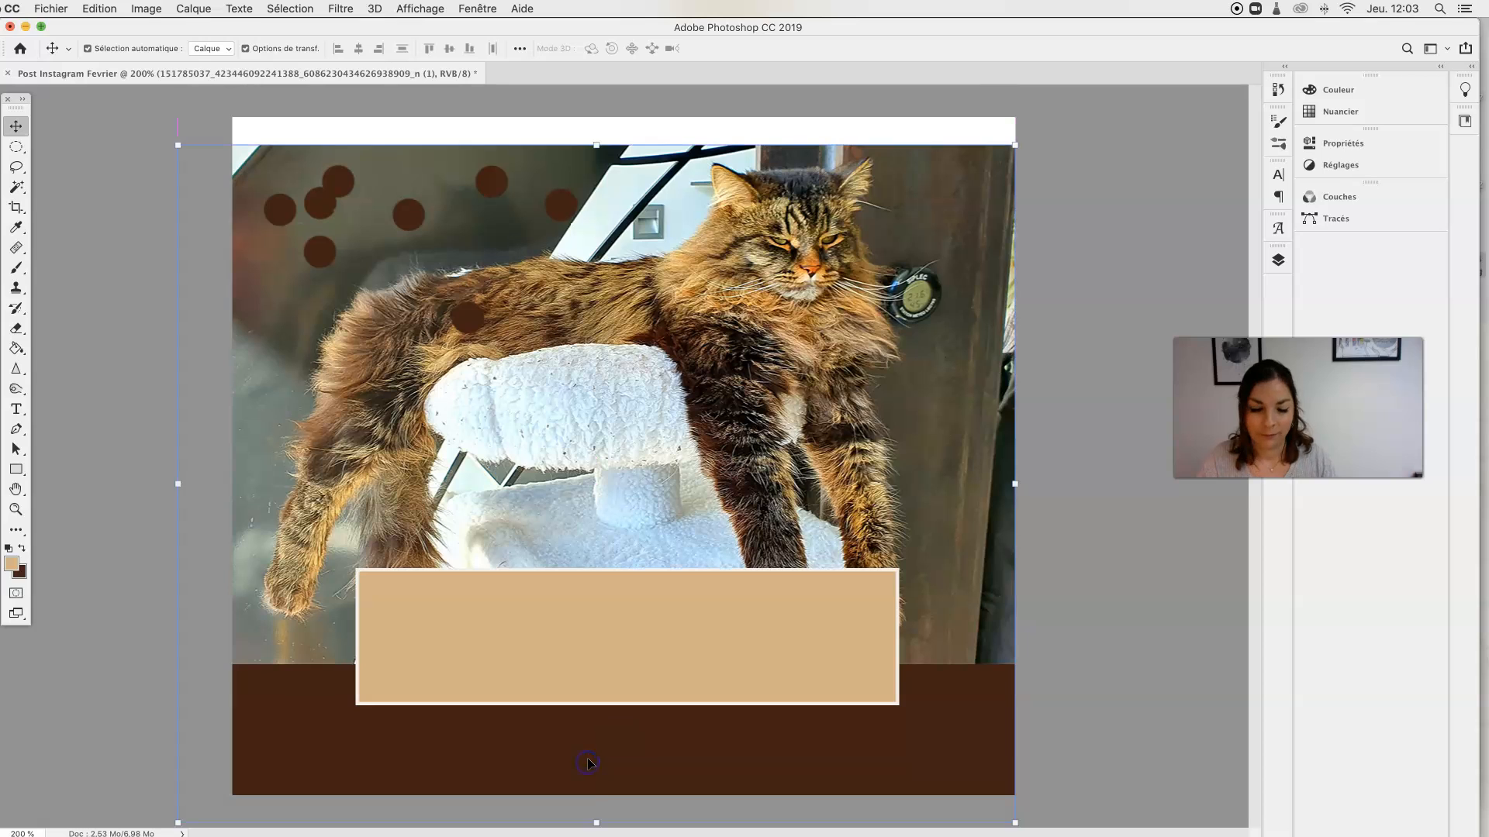
key("super+z")
Step: Select the Texte layer and move its text box up, just above the beige rectangle
left_click(1278, 262)
left_click(1144, 350)
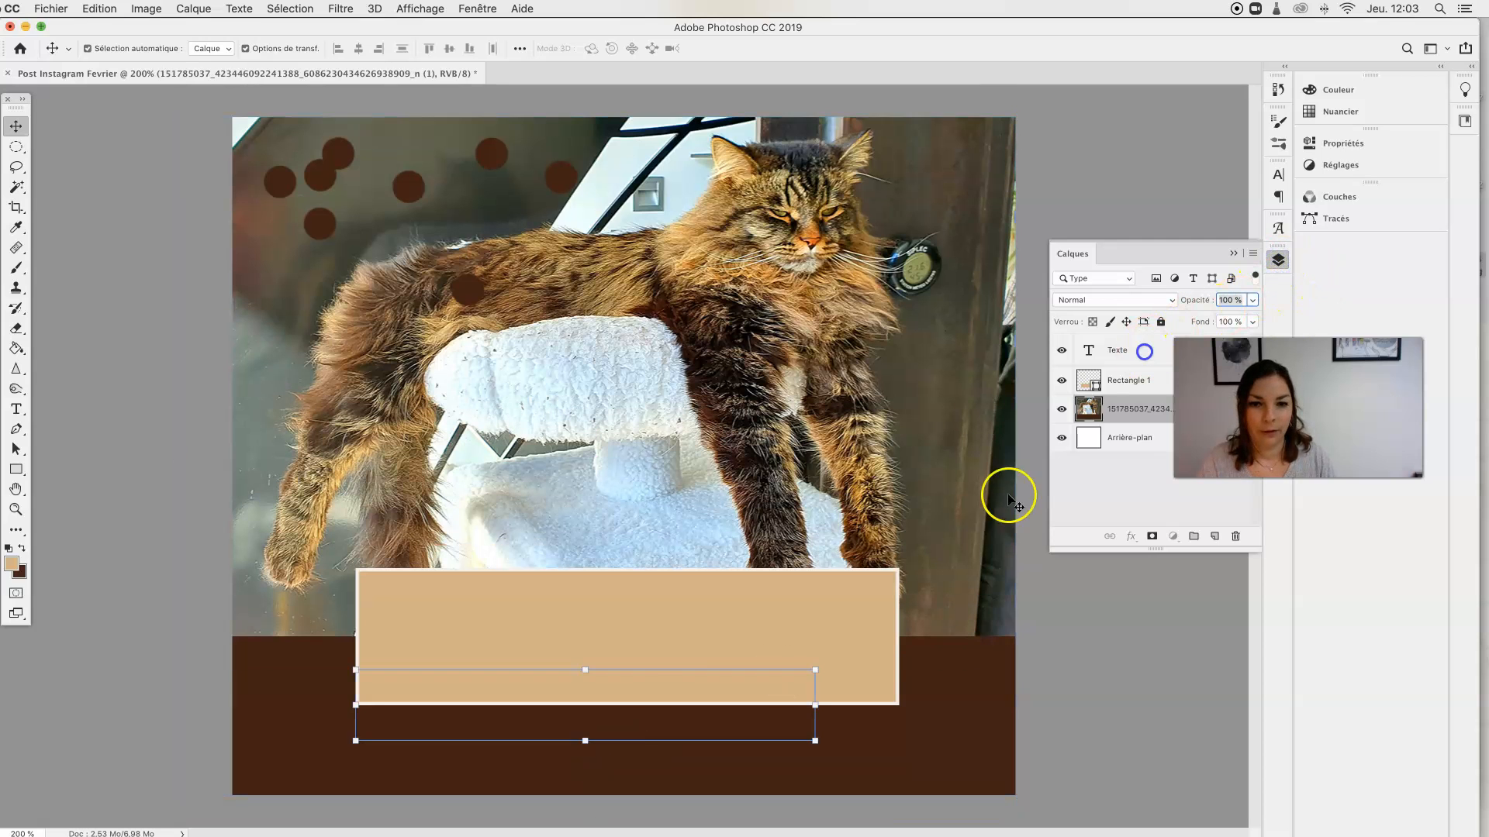
left_click(686, 675, "super")
left_click_drag(686, 674, 673, 552)
Step: Recolor the whole word "Texte" dark brown by swapping the foreground and background colors
key("t")
left_click(631, 507)
key("super+a")
left_click(22, 549)
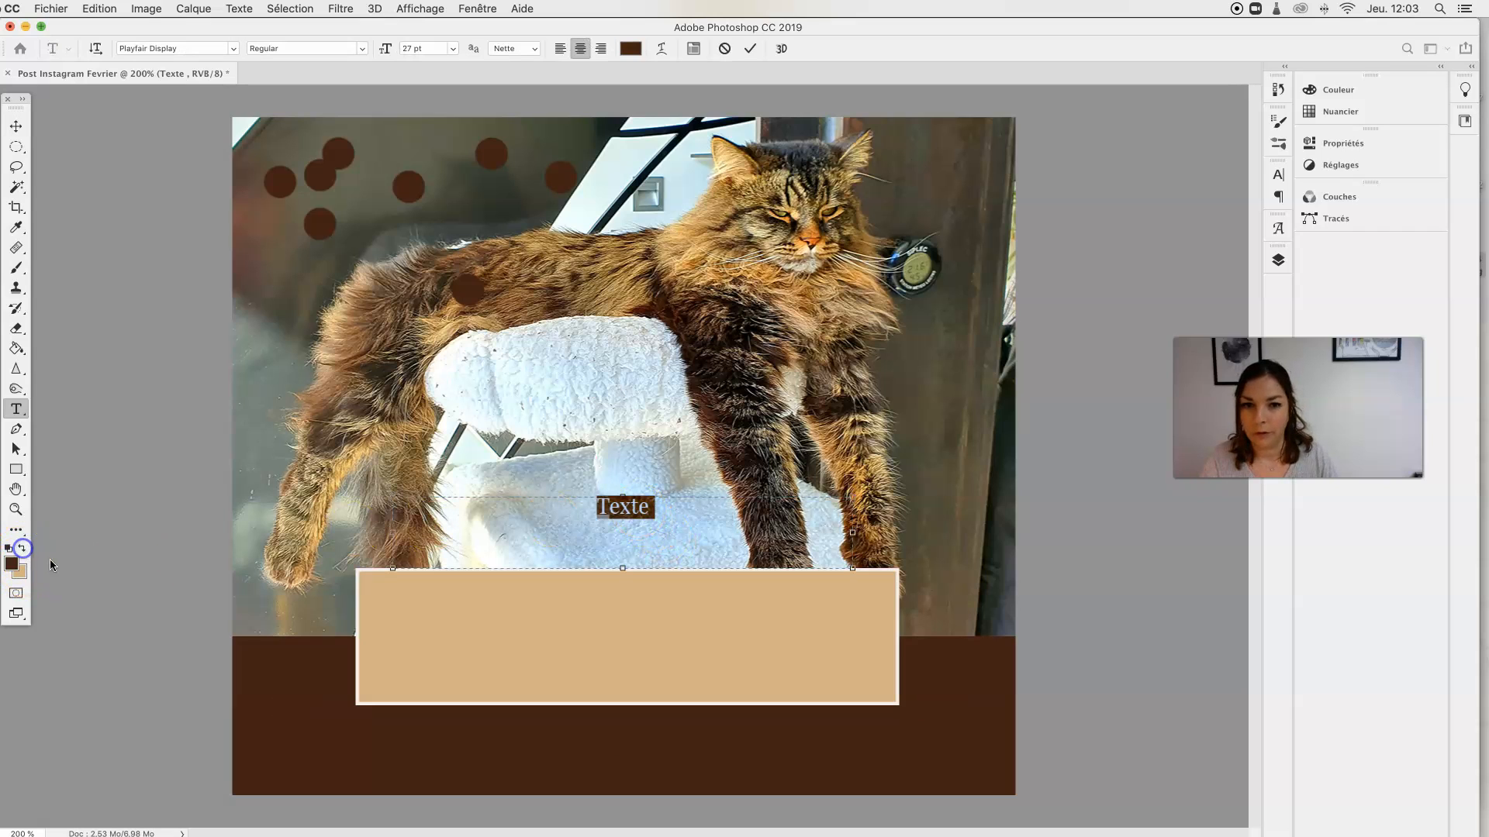
Step: Move the dark brown text down onto the beige rectangle, and open the layers list with the Texte layer selected
left_click(16, 126)
left_click_drag(626, 518, 625, 640)
left_click(1278, 261)
mouse_move(1124, 354)
left_mouse_down()
mouse_move(1130, 403)
mouse_move(1122, 343)
left_mouse_up()
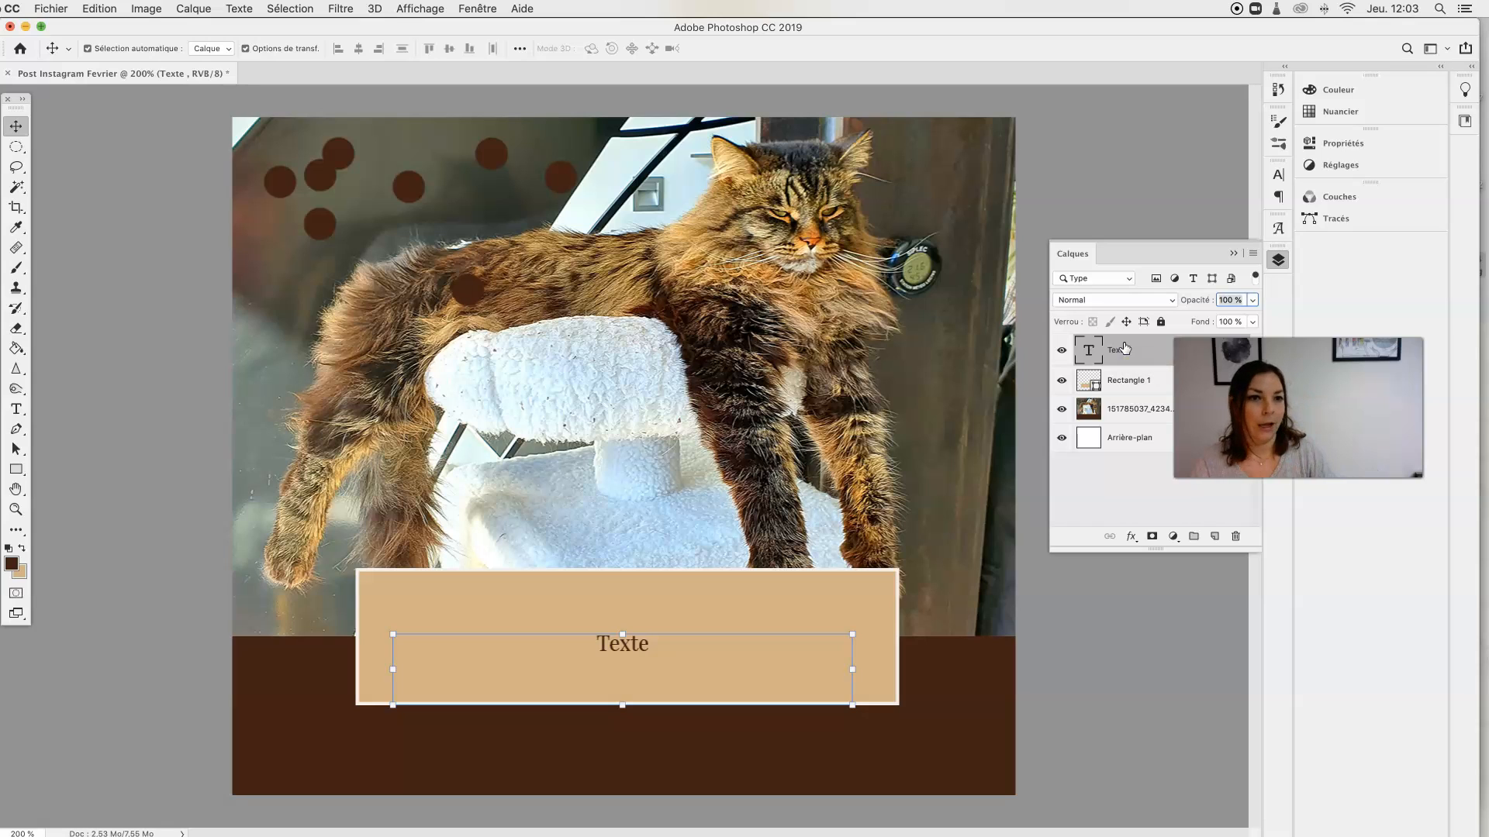
left_click(1152, 533)
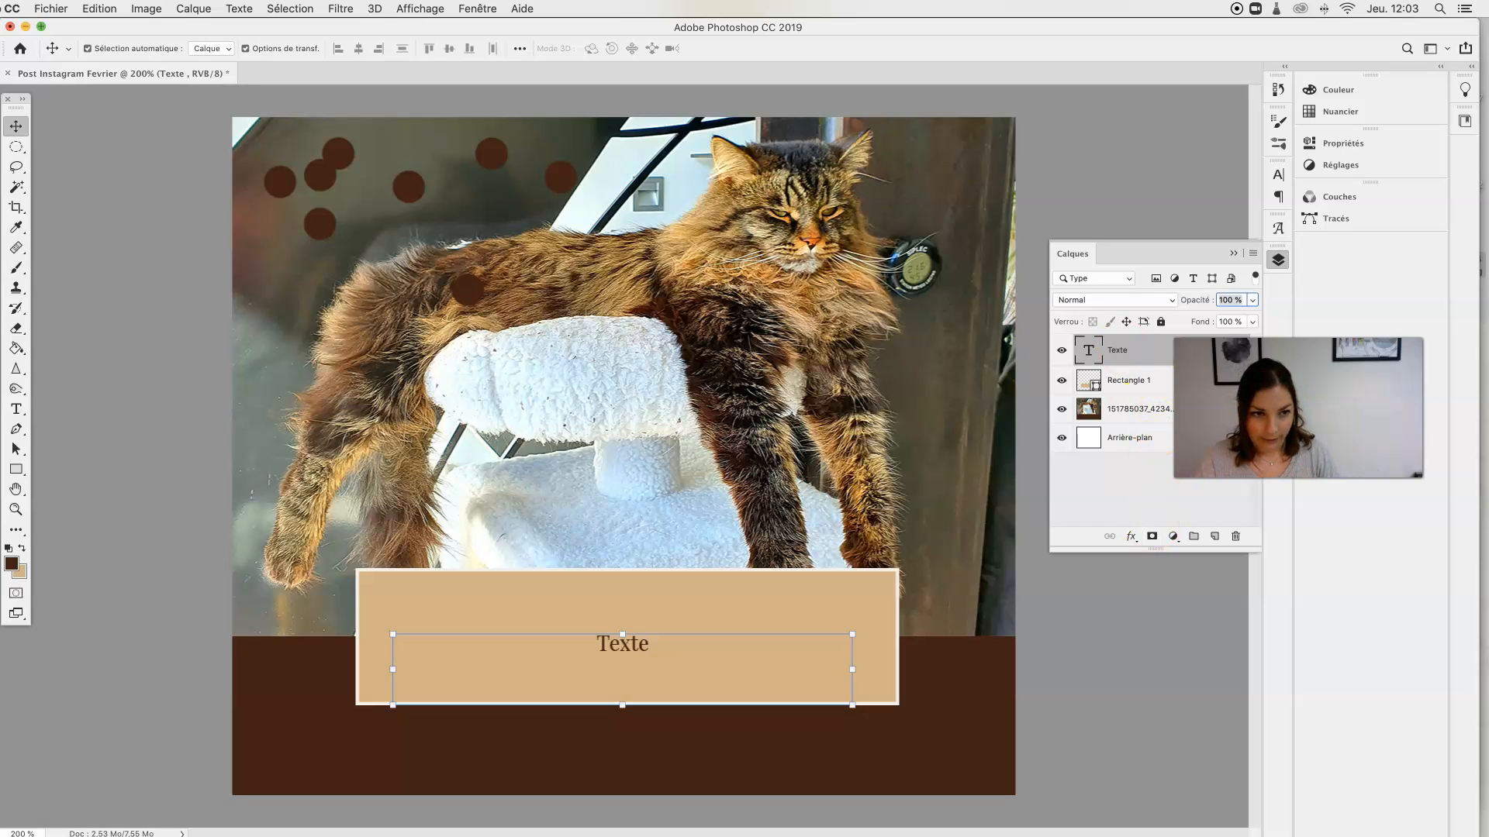
Step: Unlock the Arrière-plan layer so it becomes a regular layer, leaving its layer style options unchanged
left_click(1170, 438)
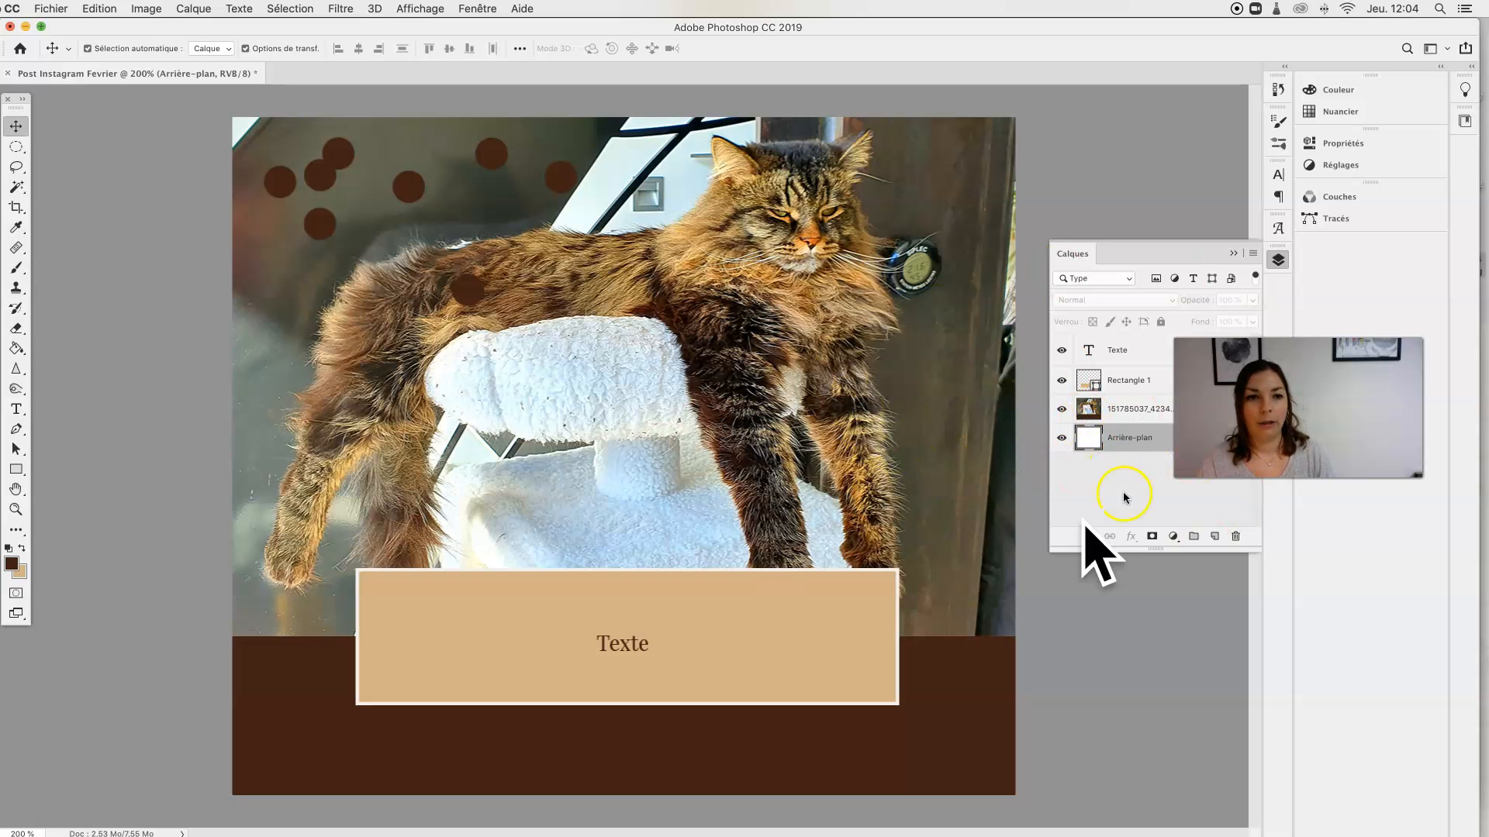
left_click(1245, 437)
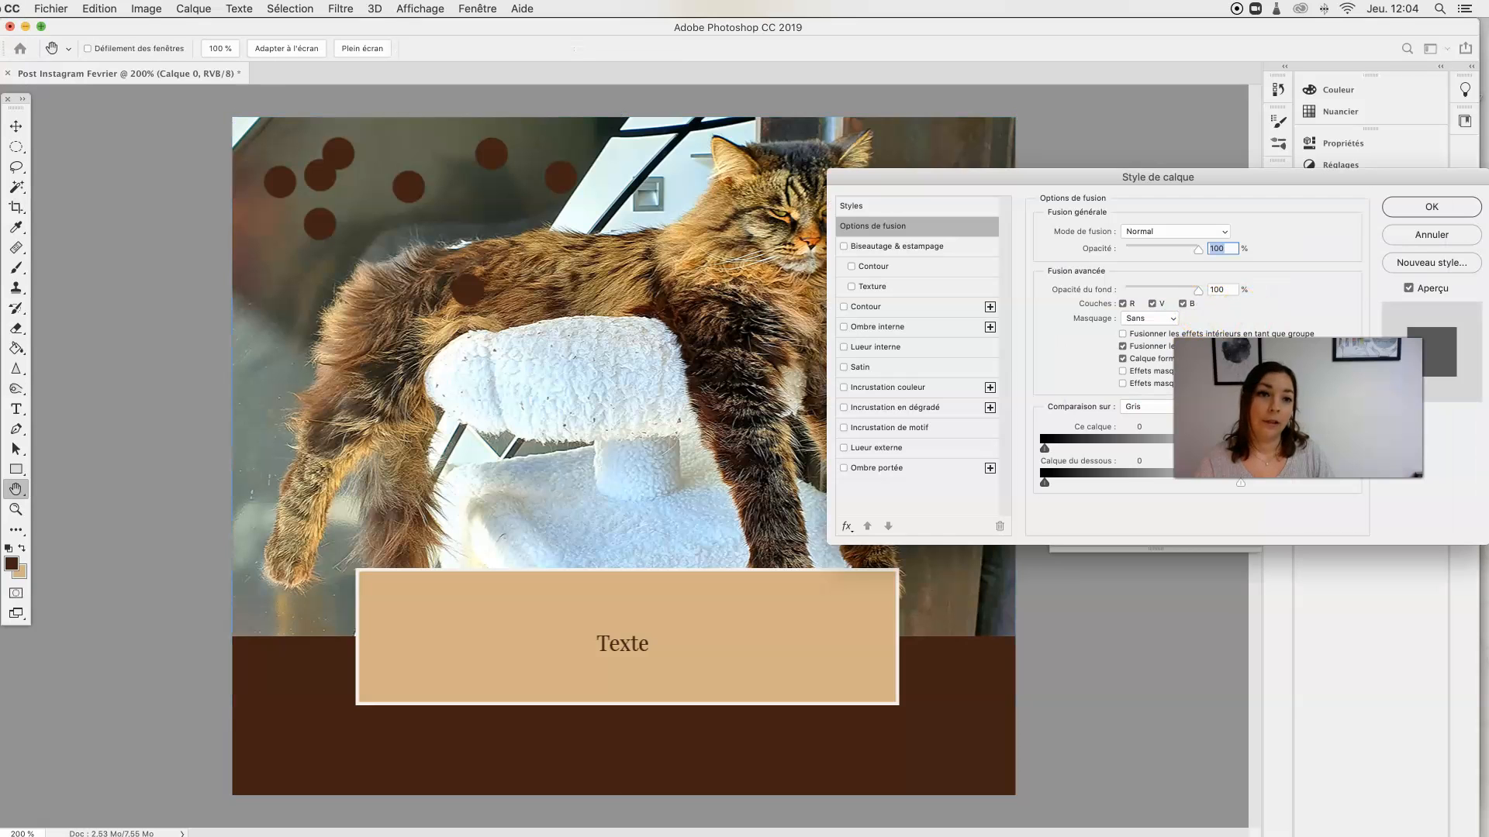
left_click(1400, 236)
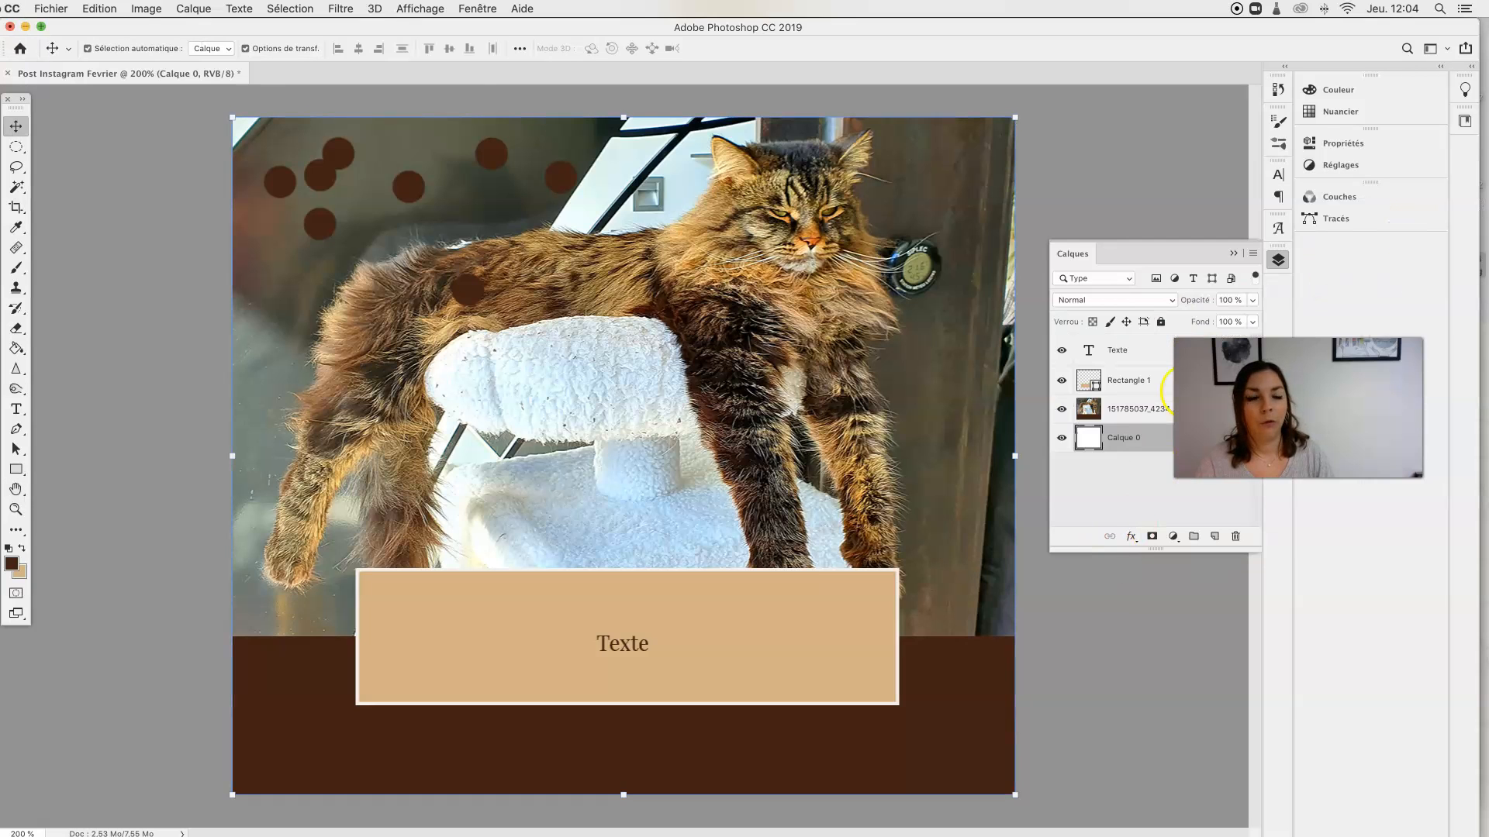
Step: Lock all attributes of the cat photo layer and try to move the photo down and left on the canvas
left_click(1169, 411)
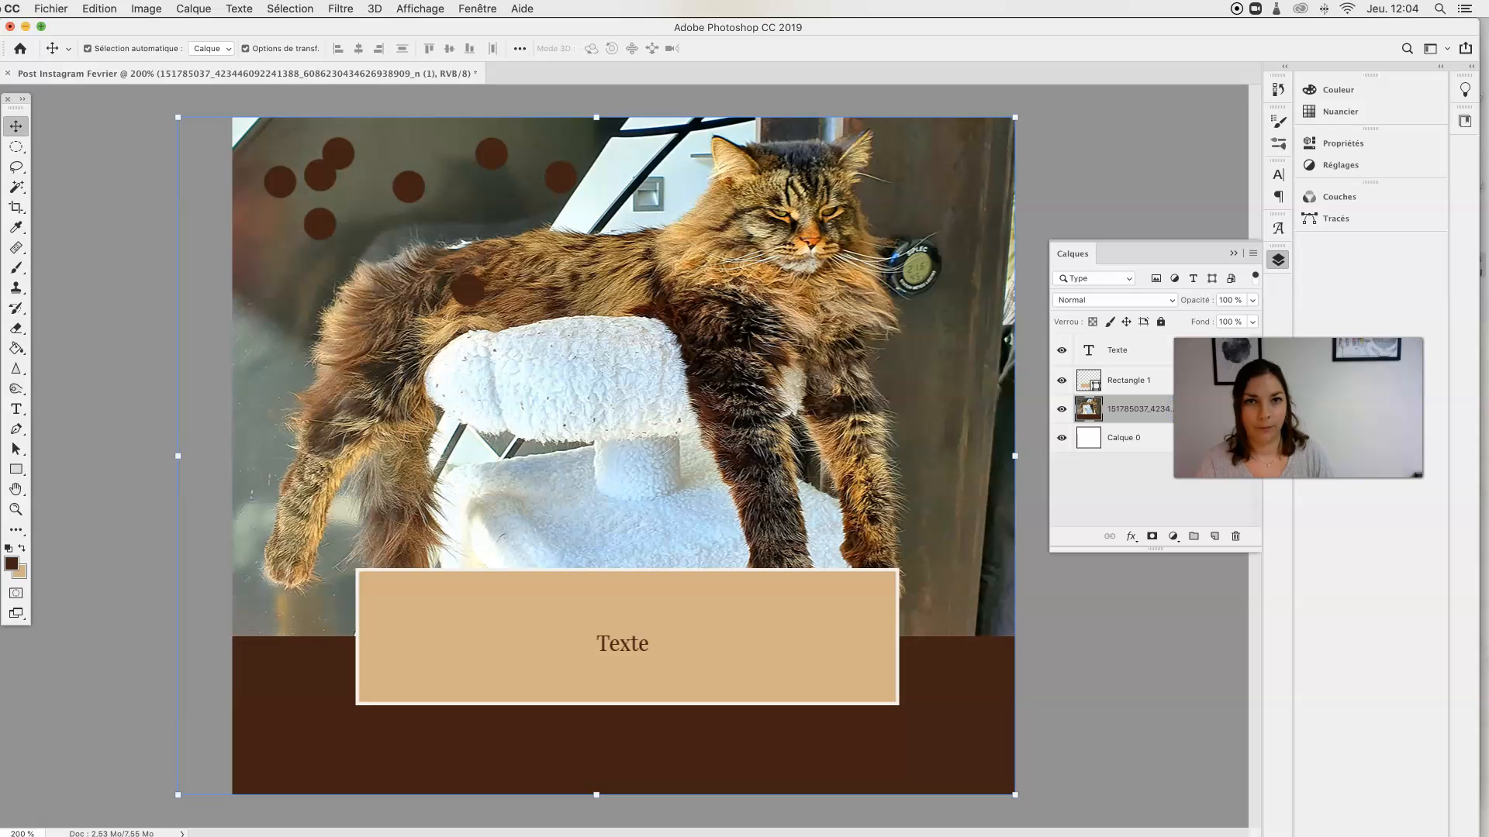
left_click(1161, 324)
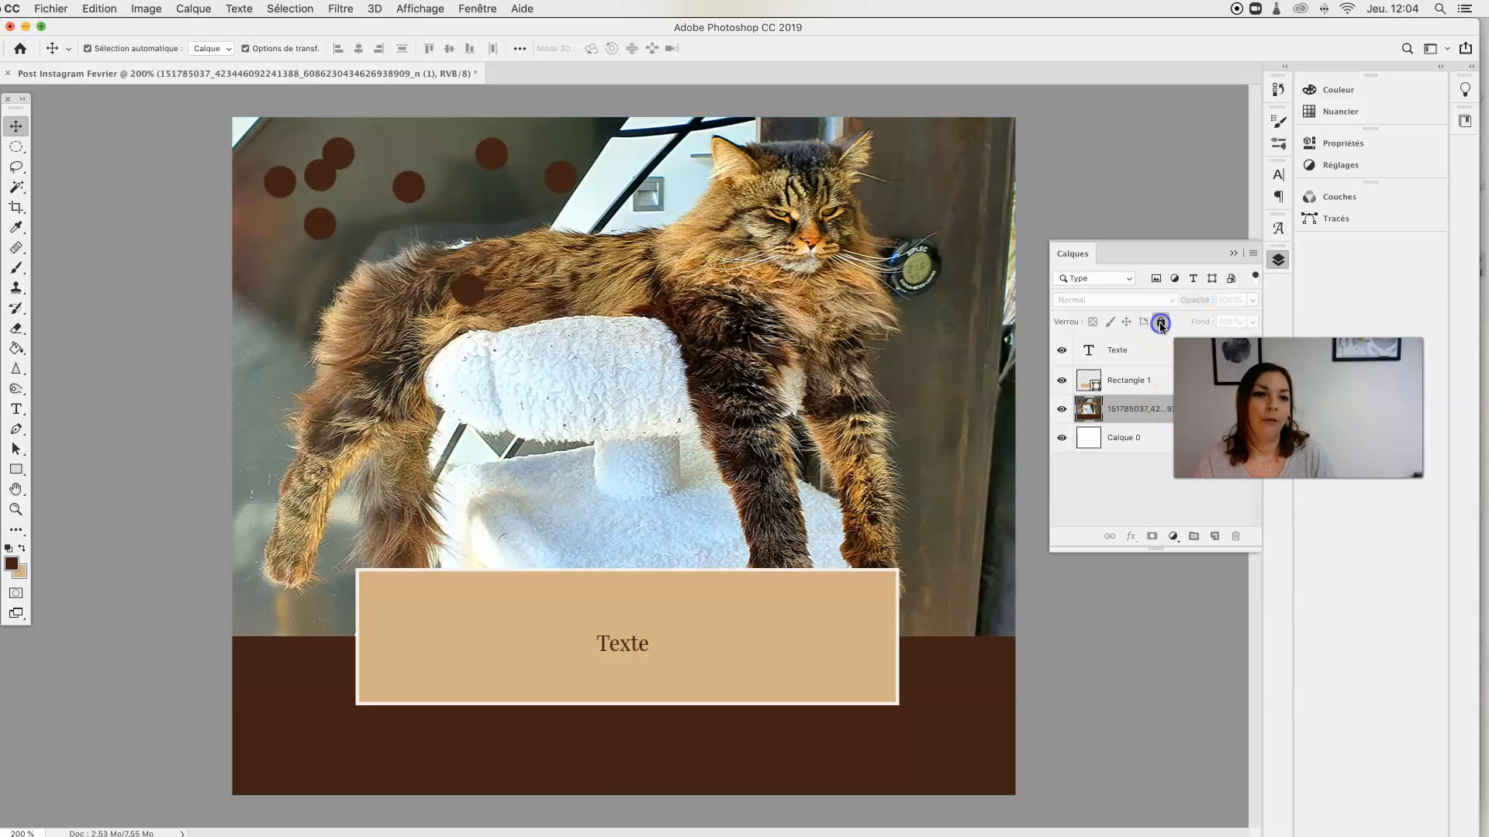
left_click_drag(970, 256, 801, 361)
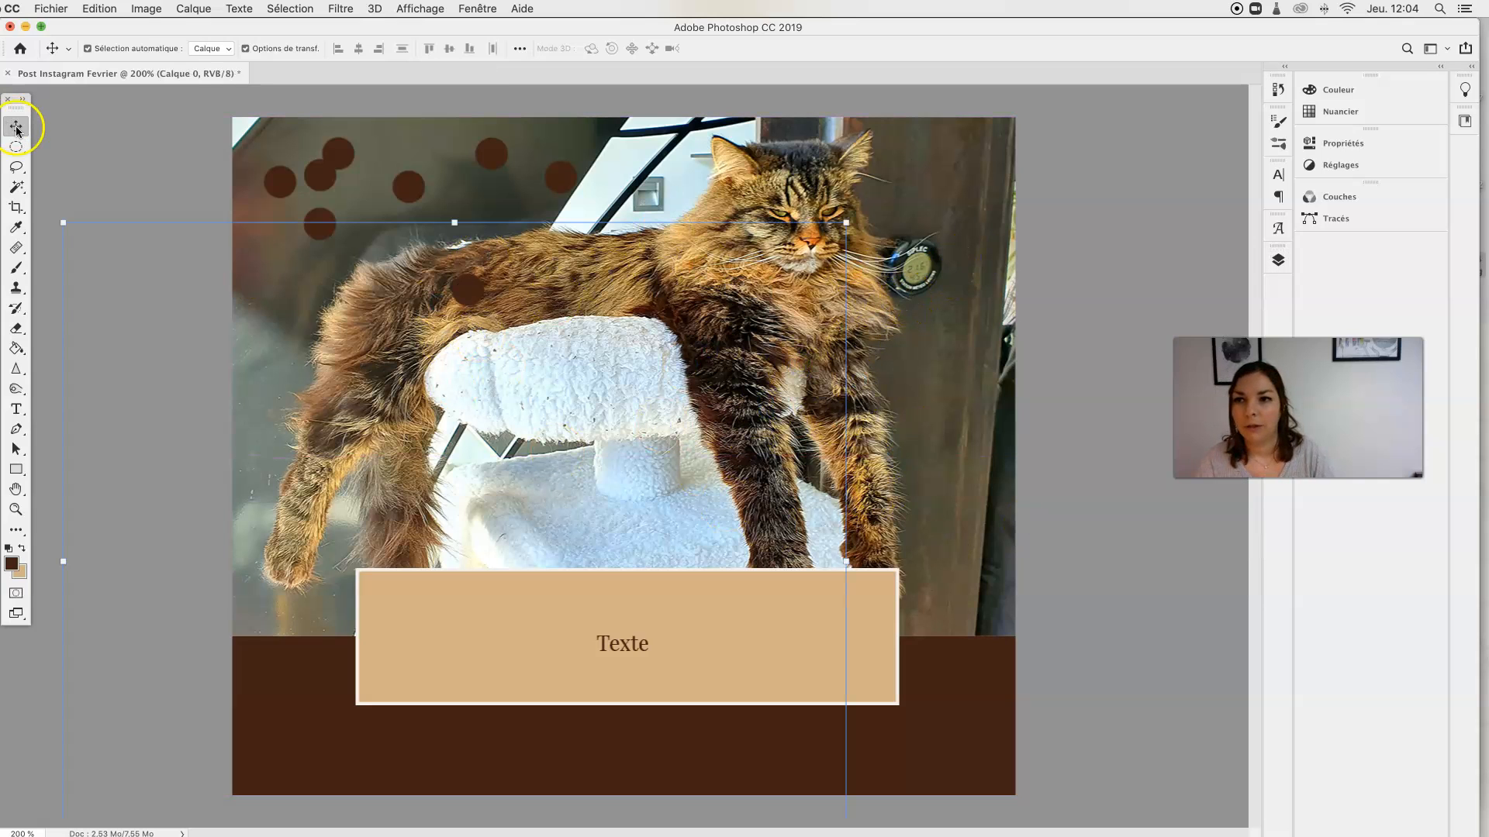
left_click_drag(976, 178, 940, 221)
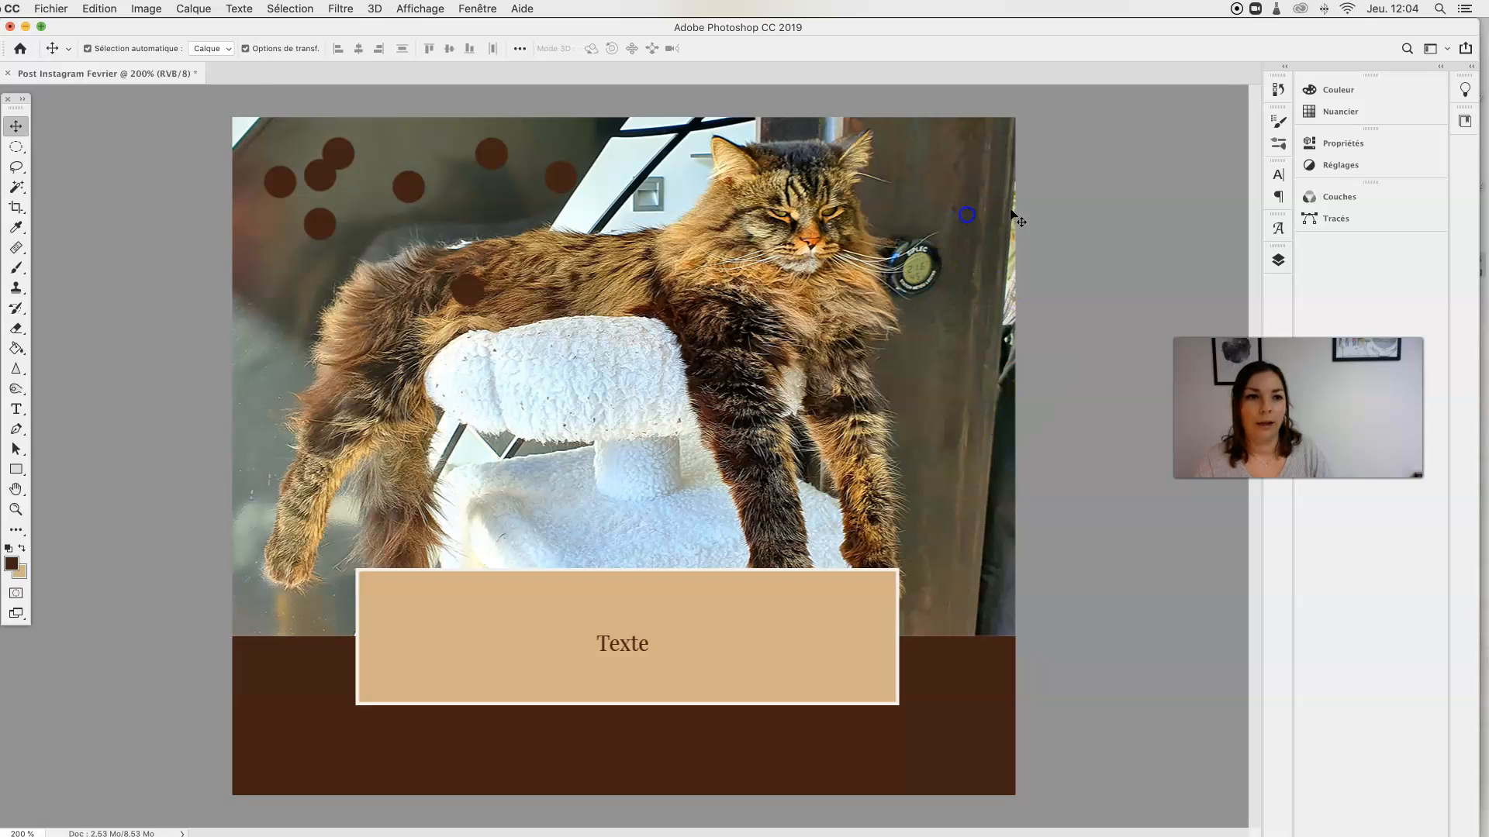
Step: Unlock the cat photo layer and move the photo slightly right and up on the canvas
left_click(1277, 260)
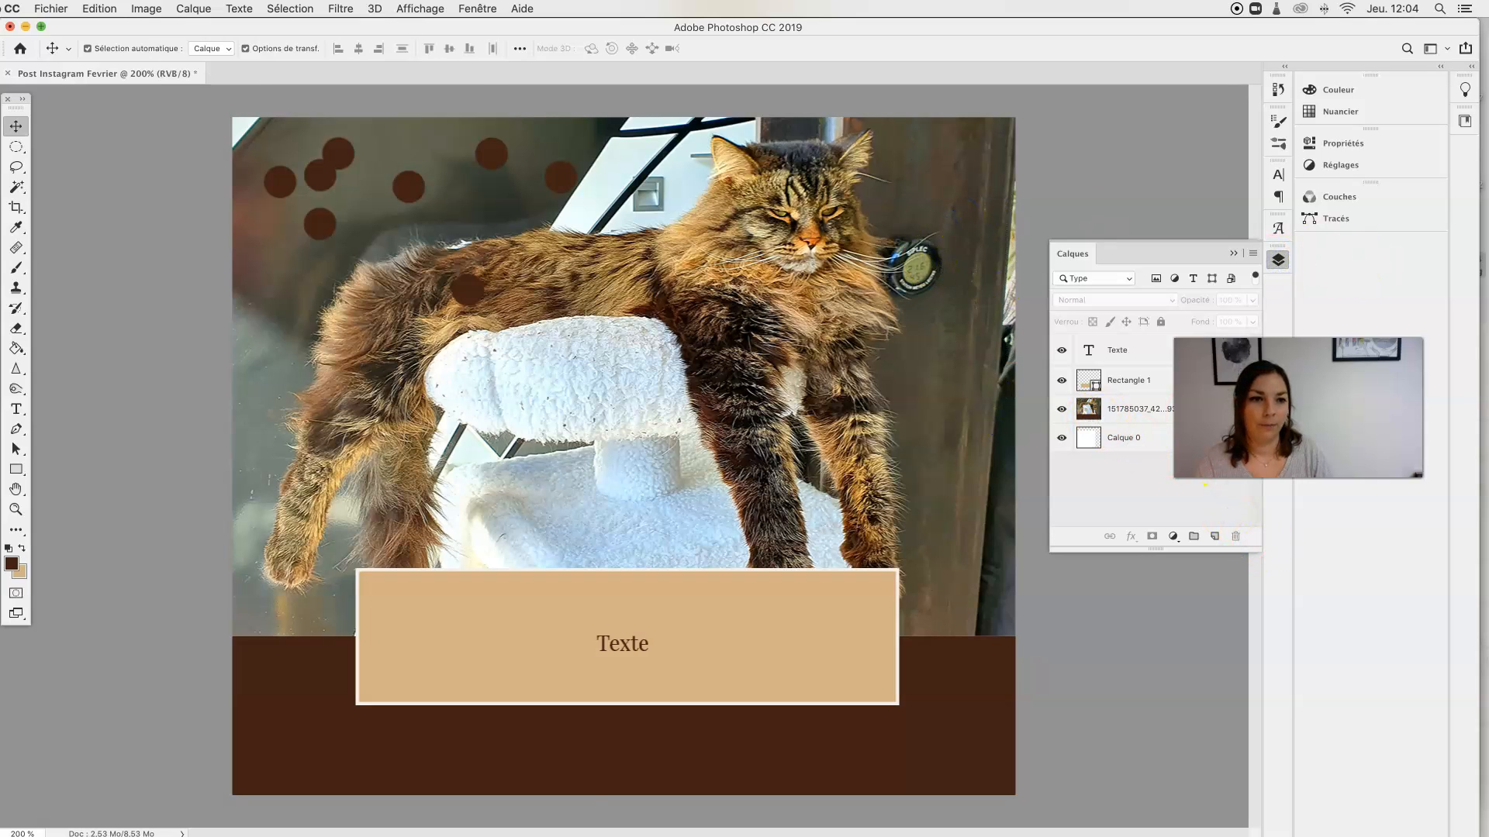
double_click(1163, 408)
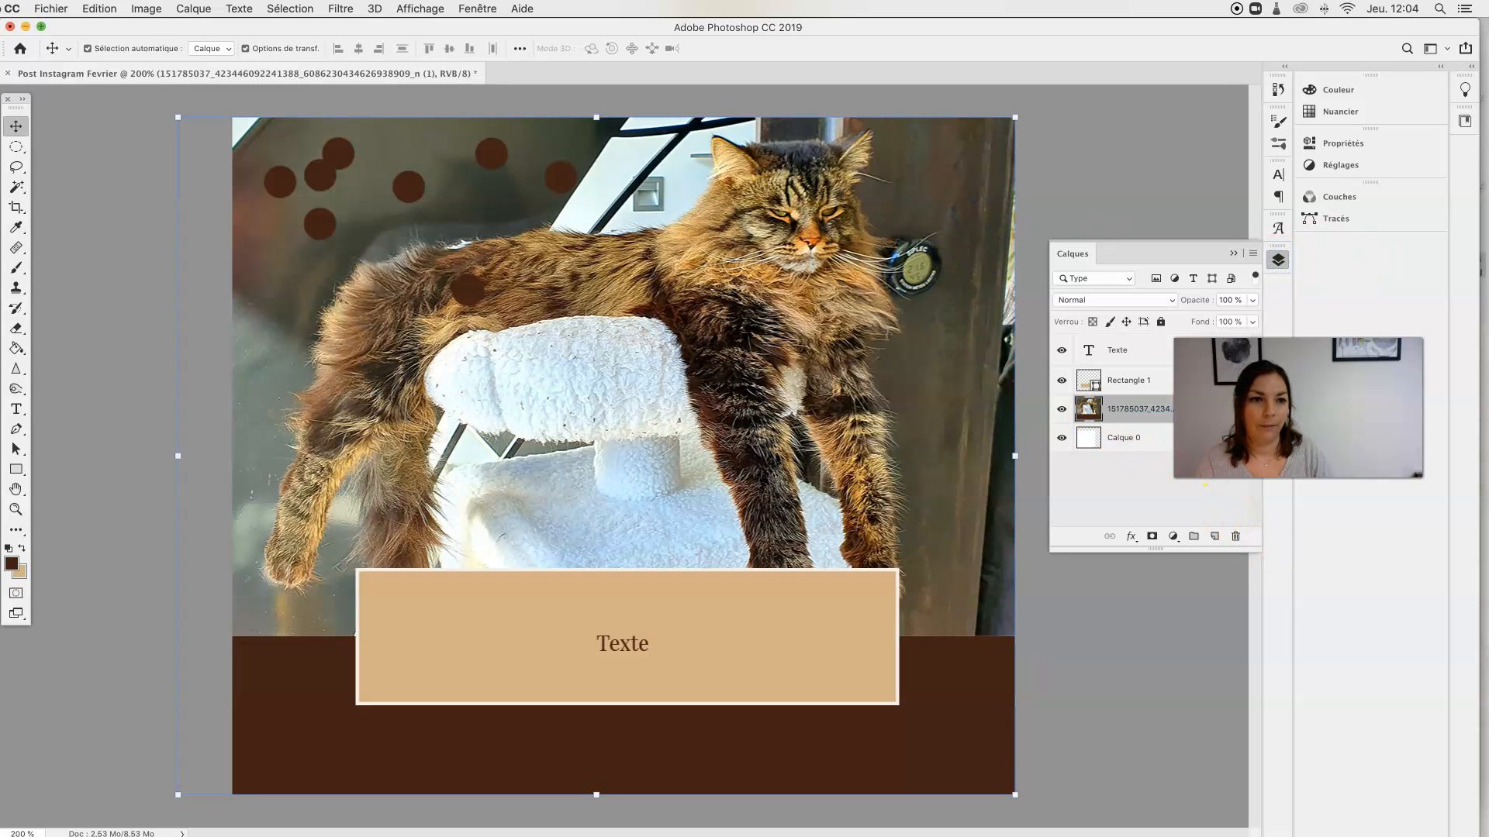
left_click_drag(957, 189, 1000, 174)
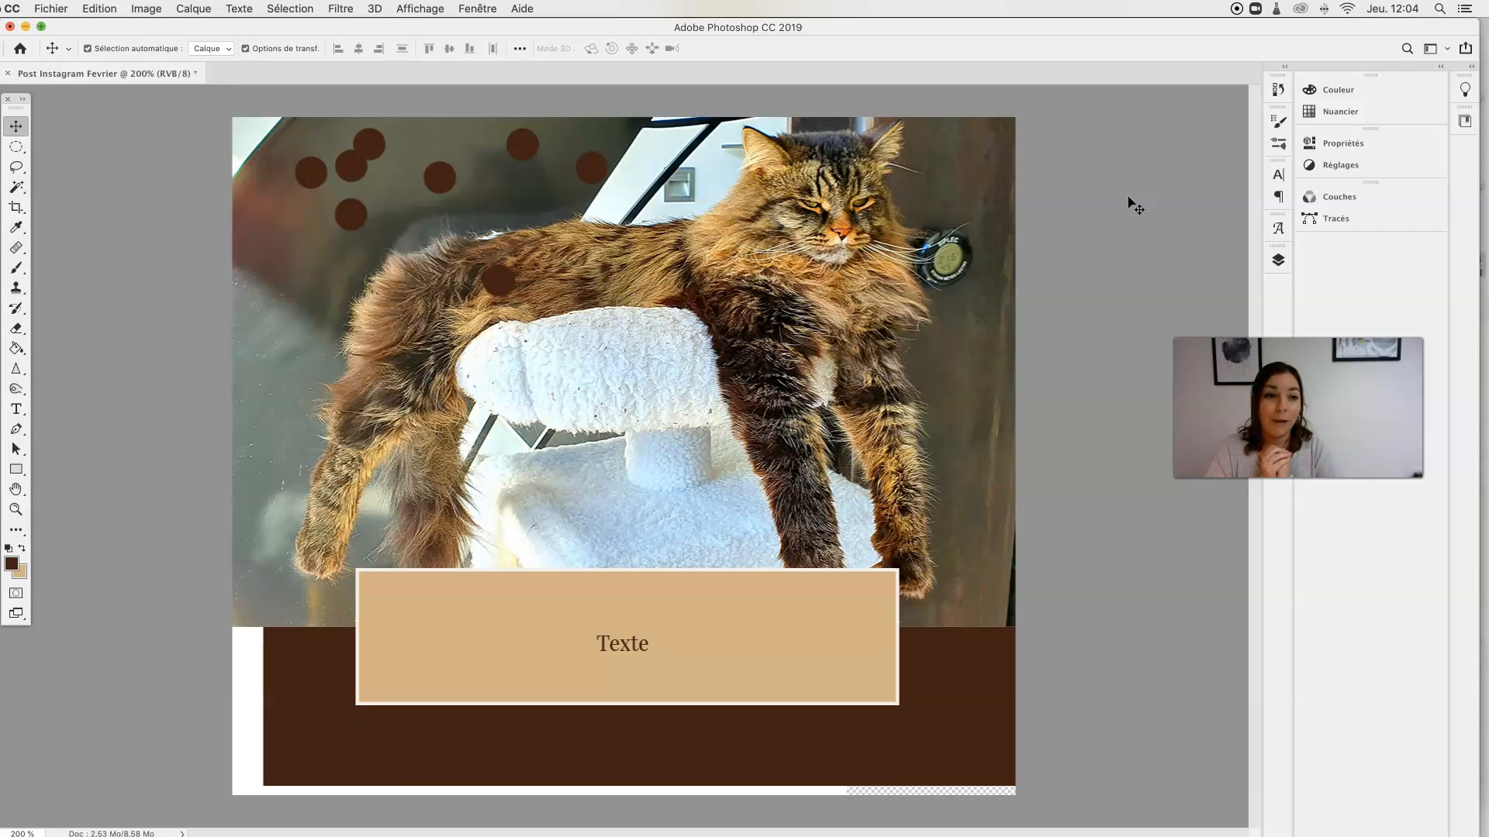